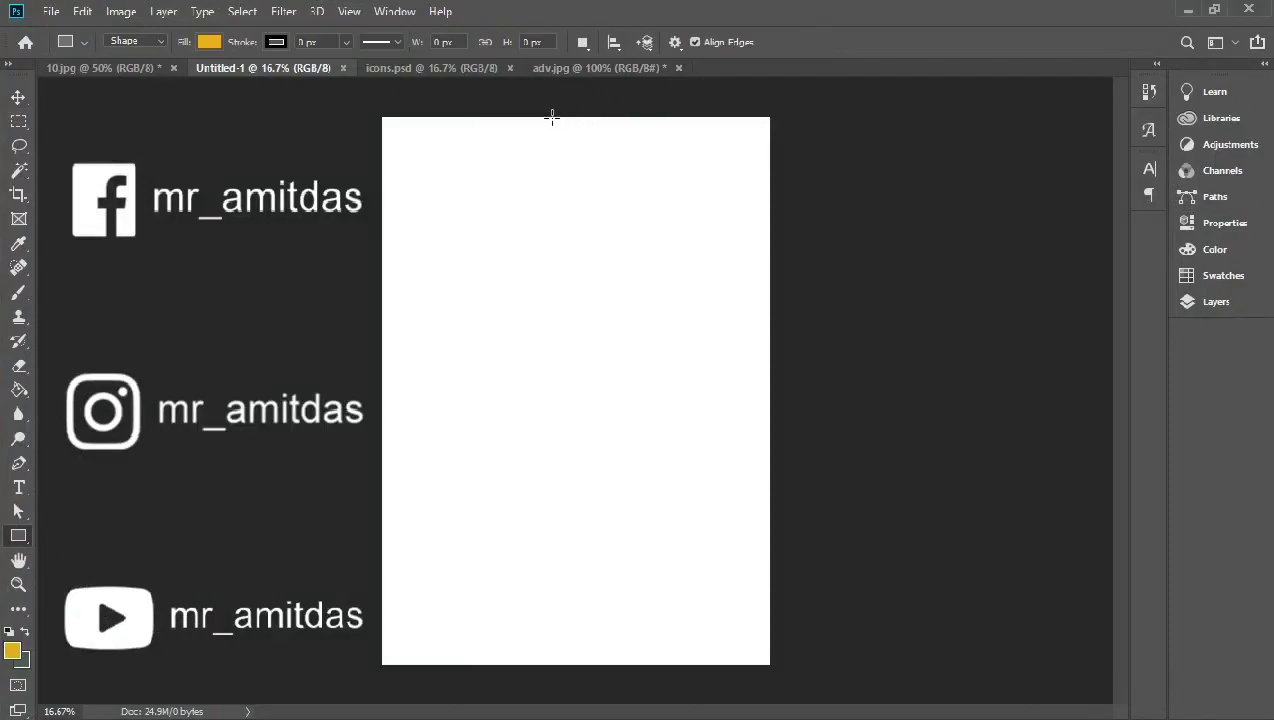
# Draw a 1468 × 3498 px yellow rectangle over the right part of the canvas
pyautogui.moveTo(541, 117); pyautogui.dragTo(770, 663)
# Fill the right rectangle dark slate grey and pull its left edge slightly right
pyautogui.click(964, 192)
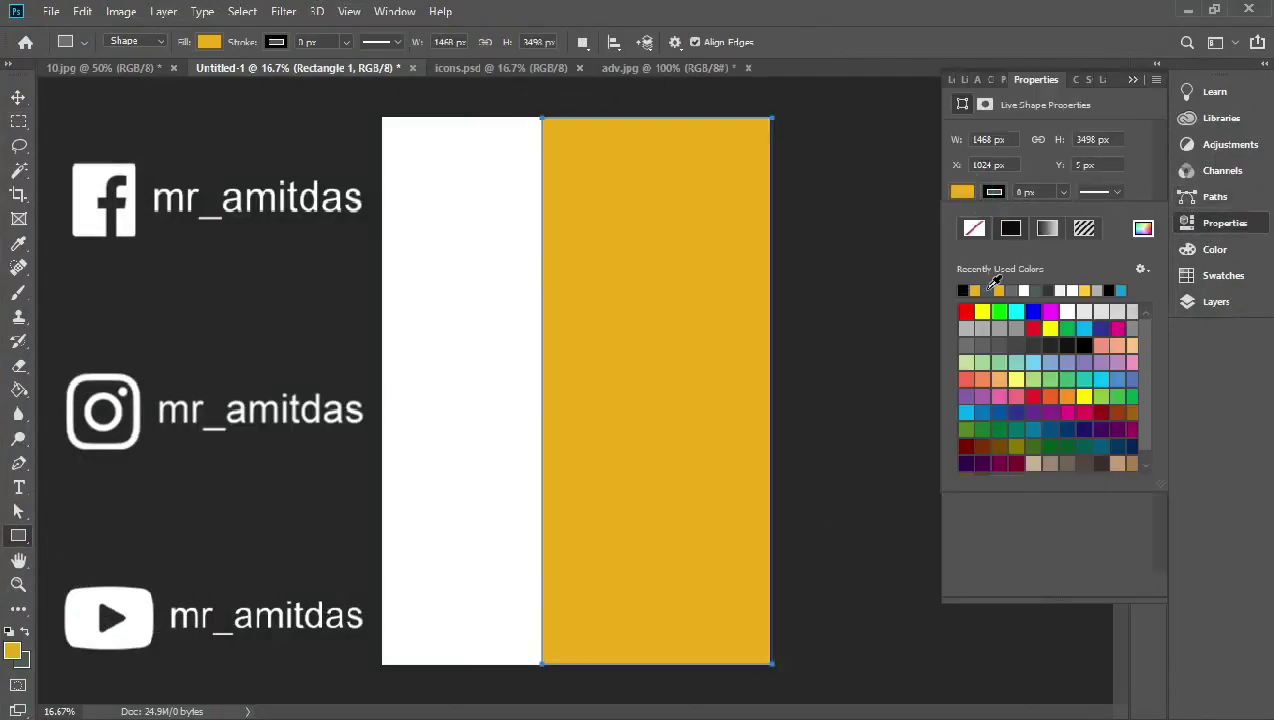
pyautogui.click(988, 289)
pyautogui.click(1133, 79)
pyautogui.press('v')
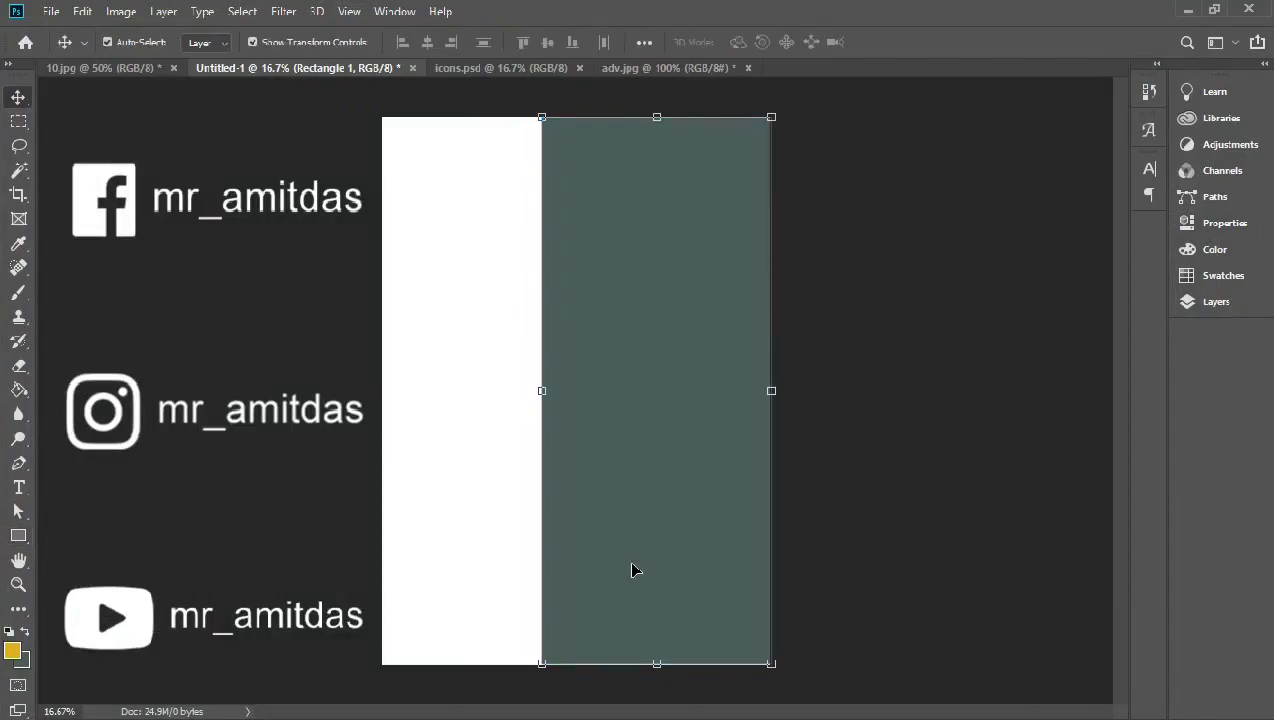
pyautogui.hotkey('ctrl', 't')
pyautogui.click(899, 42)
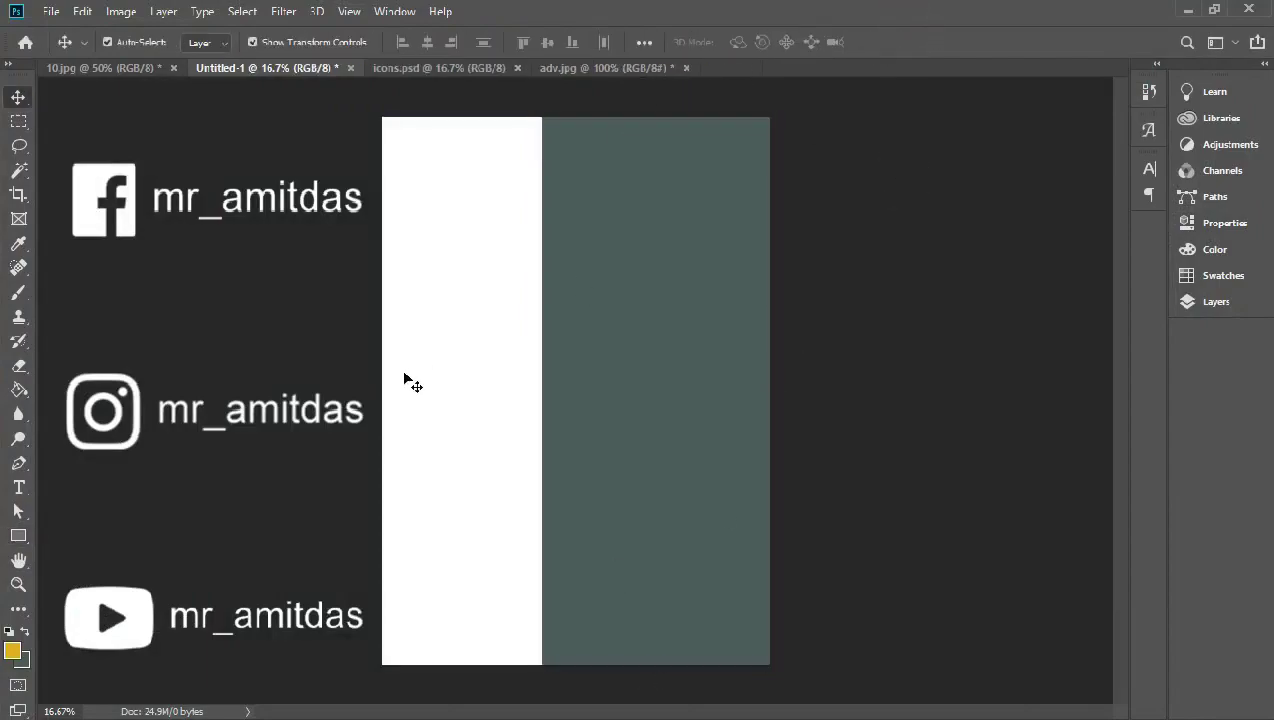
pyautogui.hotkey('ctrl', 't')
pyautogui.moveTo(543, 390); pyautogui.dragTo(550, 390)
pyautogui.click(899, 42)
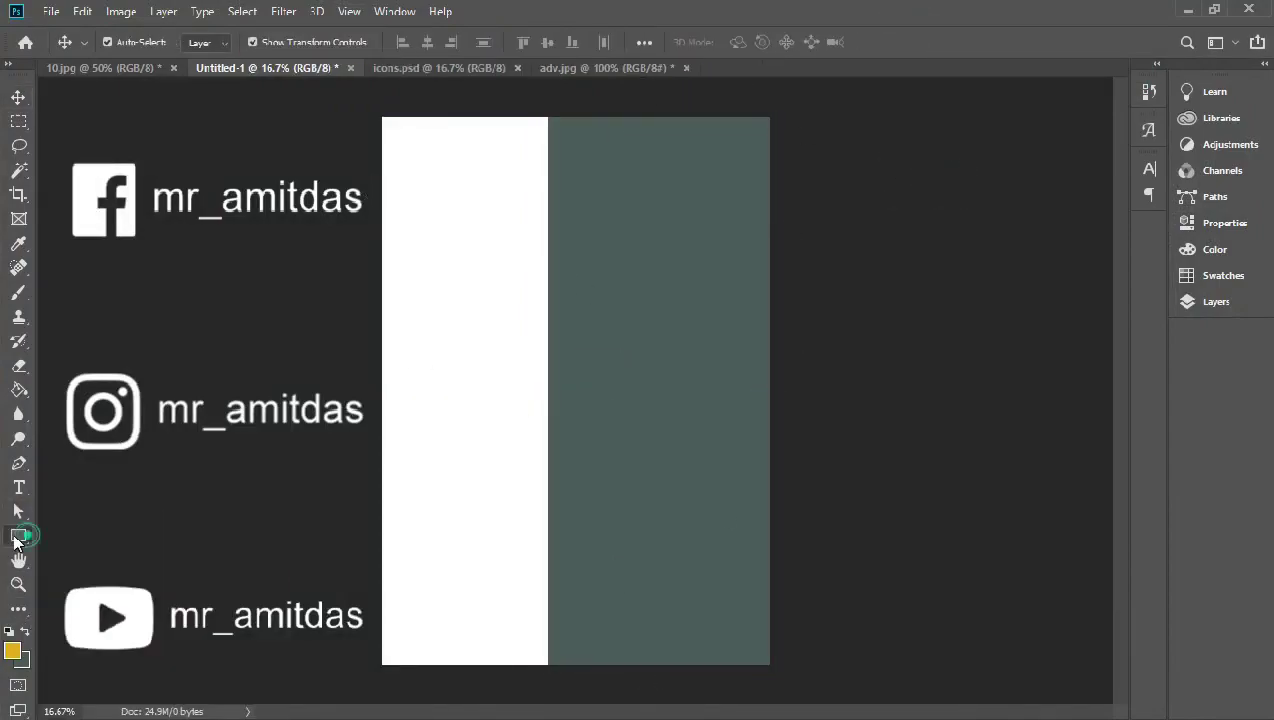
# Draw a yellow band over the left strip, rotated about -50° across the card
pyautogui.click(18, 537)
pyautogui.moveTo(382, 117)
pyautogui.mouseDown()
pyautogui.moveTo(540, 671)
pyautogui.moveTo(548, 664)
pyautogui.mouseUp()
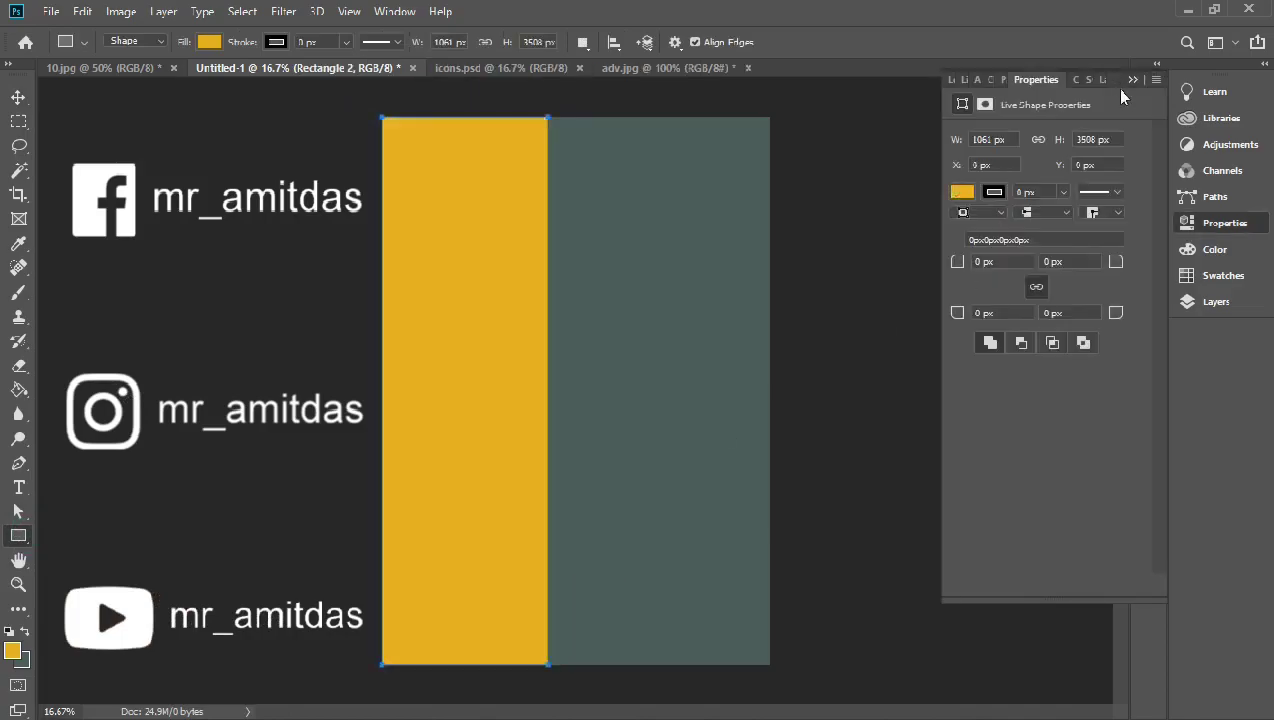
pyautogui.click(1133, 79)
pyautogui.press('v')
pyautogui.moveTo(566, 108); pyautogui.dragTo(284, 85)
pyautogui.moveTo(441, 378); pyautogui.dragTo(519, 378)
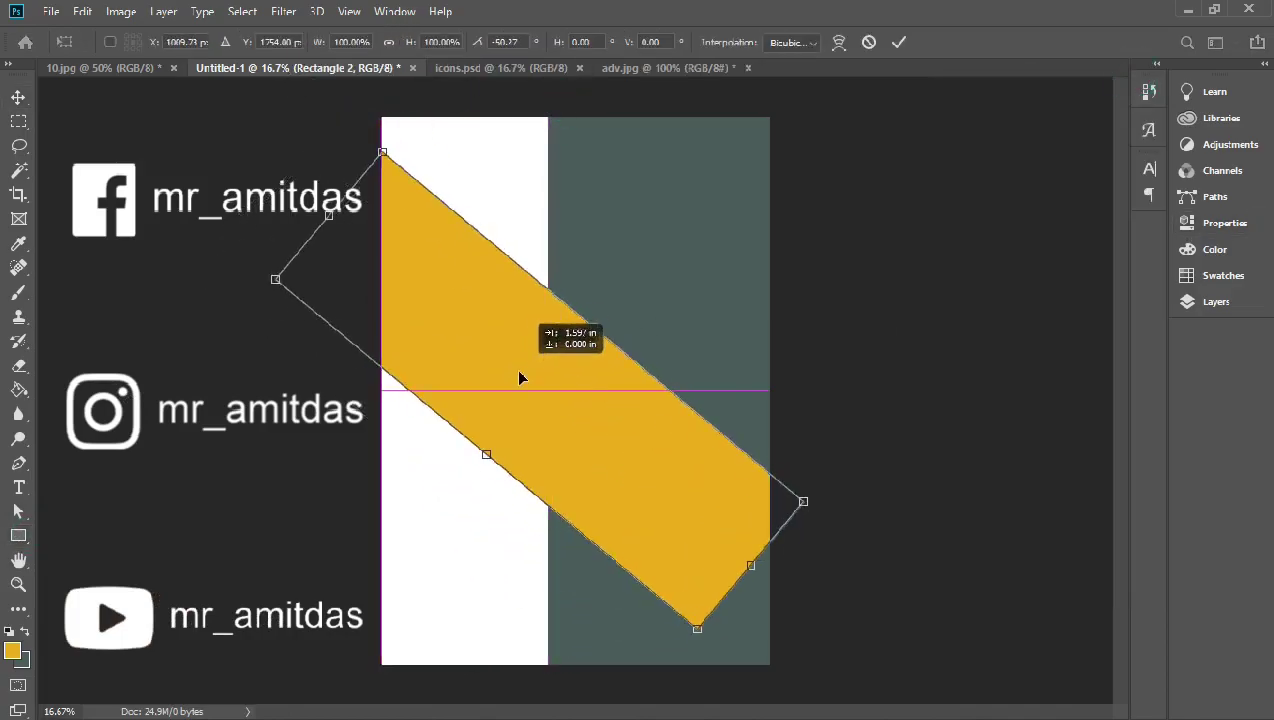
pyautogui.moveTo(626, 452); pyautogui.dragTo(643, 452)
pyautogui.click(899, 42)
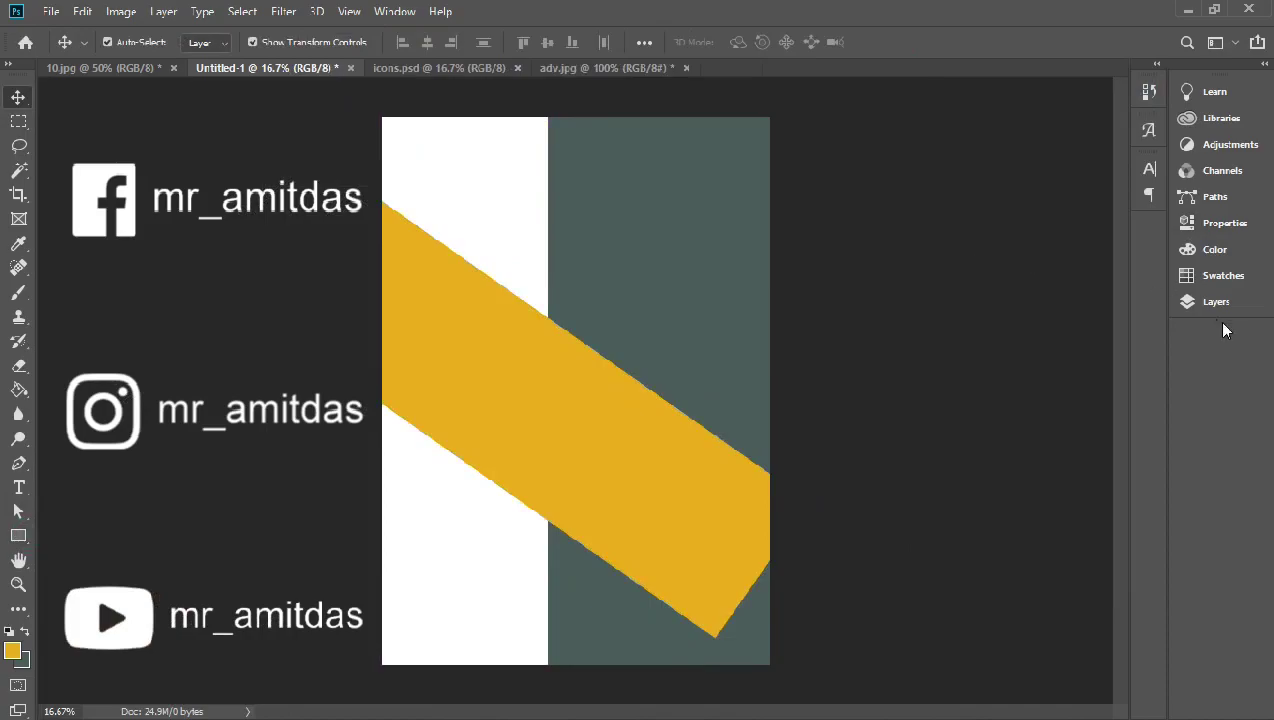
# Place the yellow band behind the grey column and add a lower copy
pyautogui.click(1216, 301)
pyautogui.moveTo(1040, 190); pyautogui.dragTo(1040, 250)
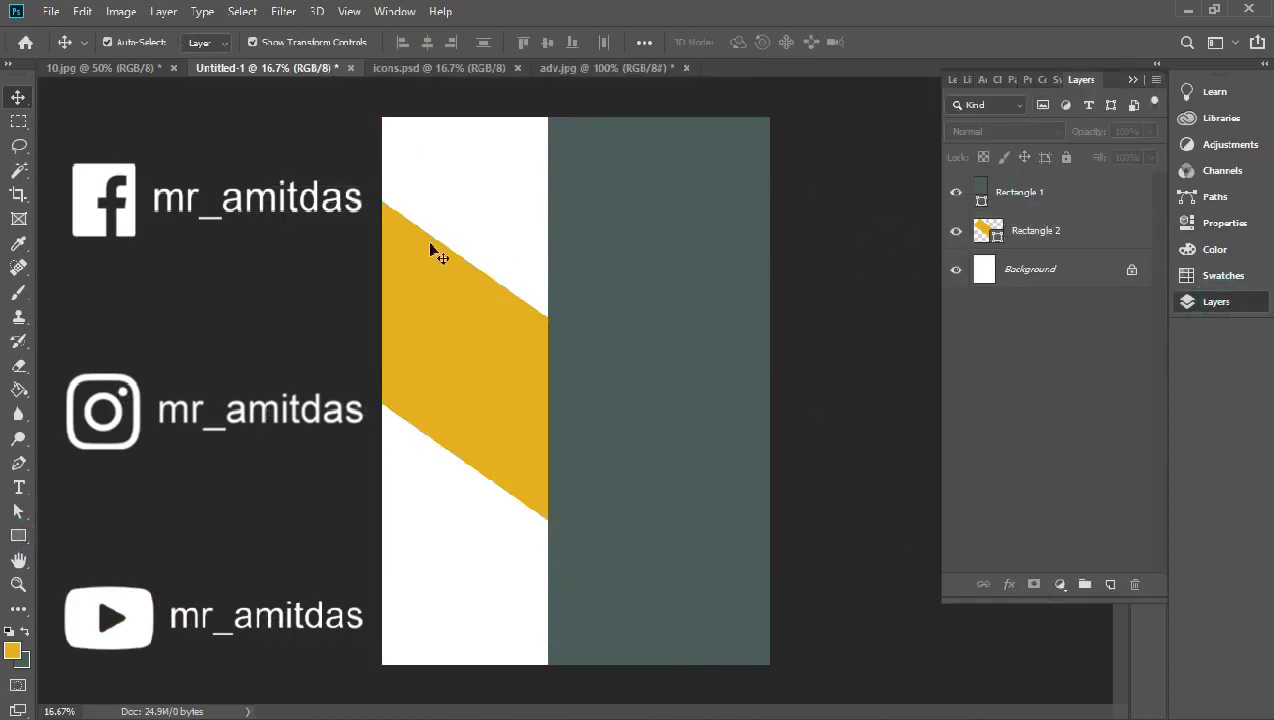
pyautogui.moveTo(437, 254); pyautogui.dragTo(440, 120)
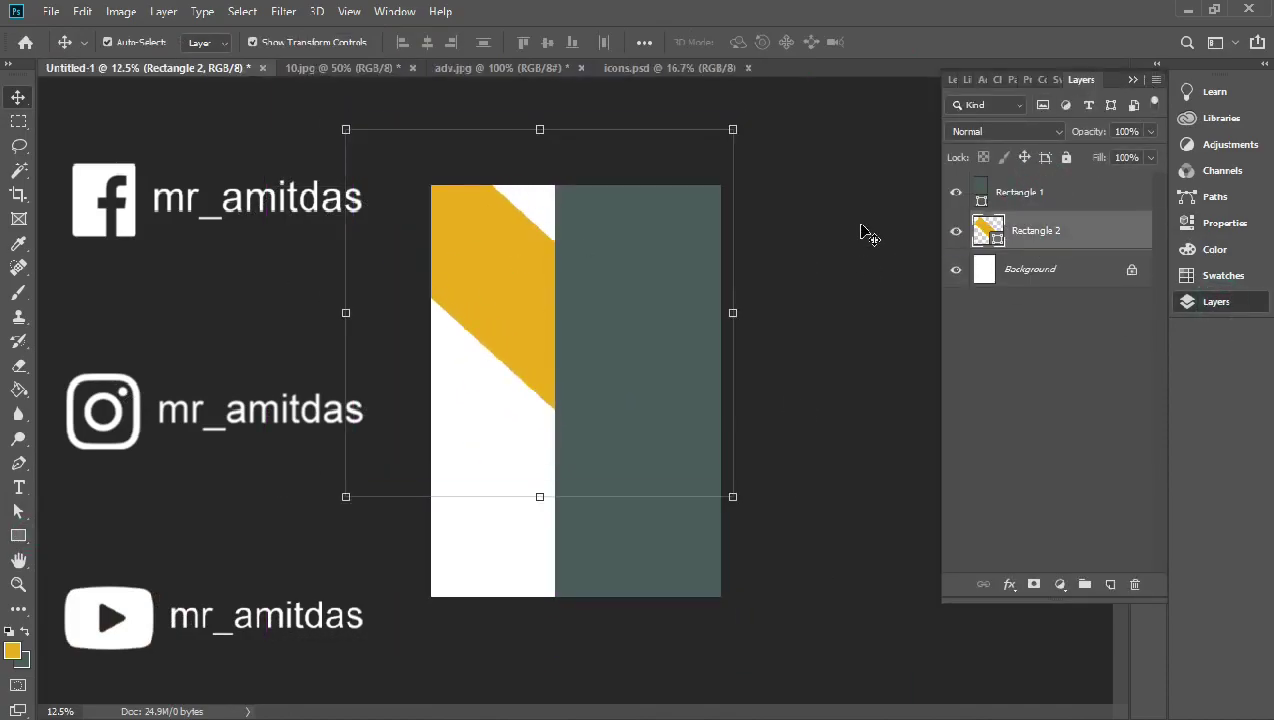
pyautogui.click(867, 235)
pyautogui.click(1015, 239)
pyautogui.moveTo(470, 240); pyautogui.dragTo(378, 549)
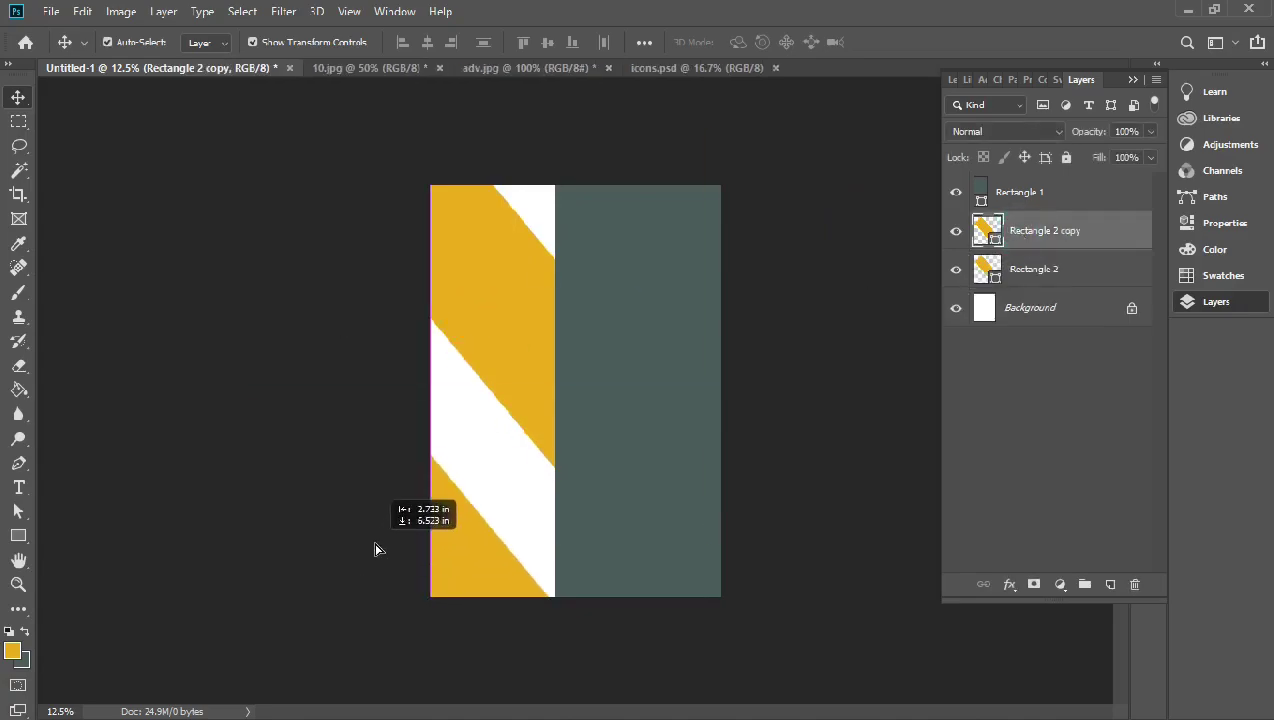
# Group the two yellow bands, and put the grey column in its own group
pyautogui.keyDown('shift'); pyautogui.click(1035, 269); pyautogui.keyUp('shift')
pyautogui.hotkey('ctrl', 'g')
pyautogui.click(1022, 195)
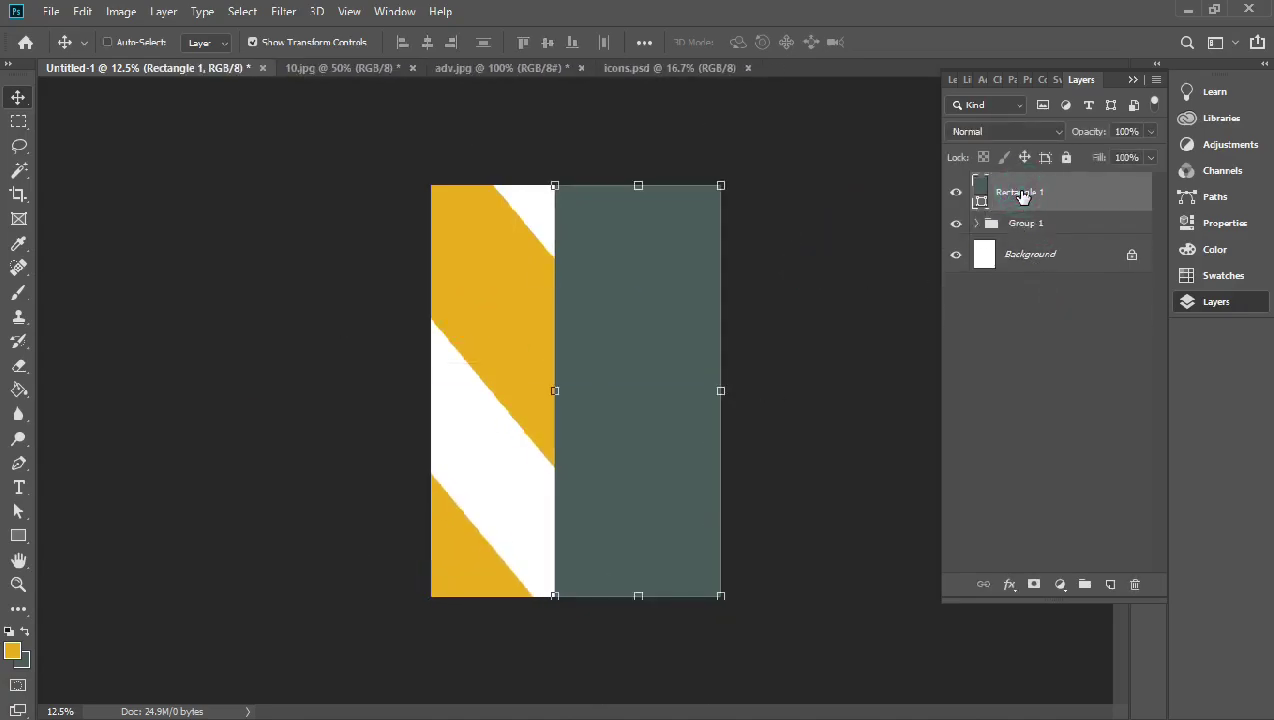
pyautogui.hotkey('ctrl', 'g')
pyautogui.click(285, 378)
pyautogui.hotkey('shift', 'u')
# Draw a 550 px white circle near the top of the yellow stripe
pyautogui.hotkey('ctrl', '+')
pyautogui.hotkey('ctrl', '+')
pyautogui.hotkey('ctrl', '+')
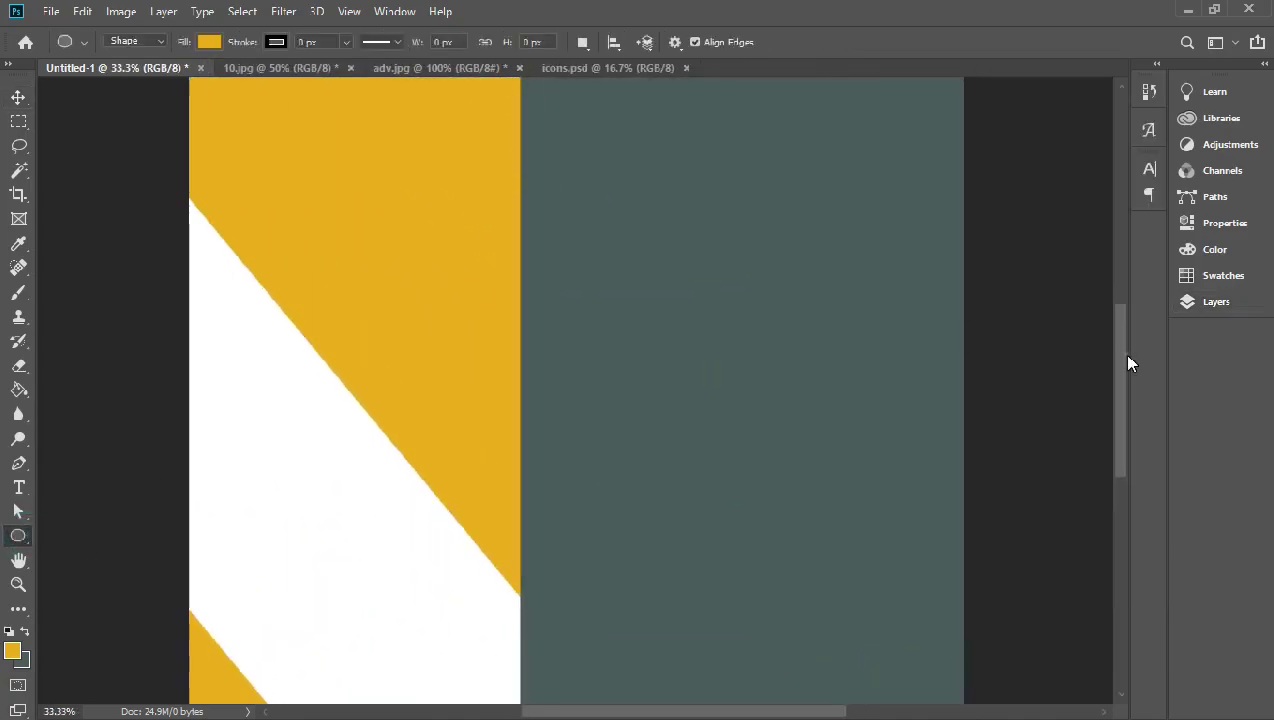
pyautogui.scroll(3, 1128, 362)
pyautogui.moveTo(238, 270); pyautogui.dragTo(410, 442)
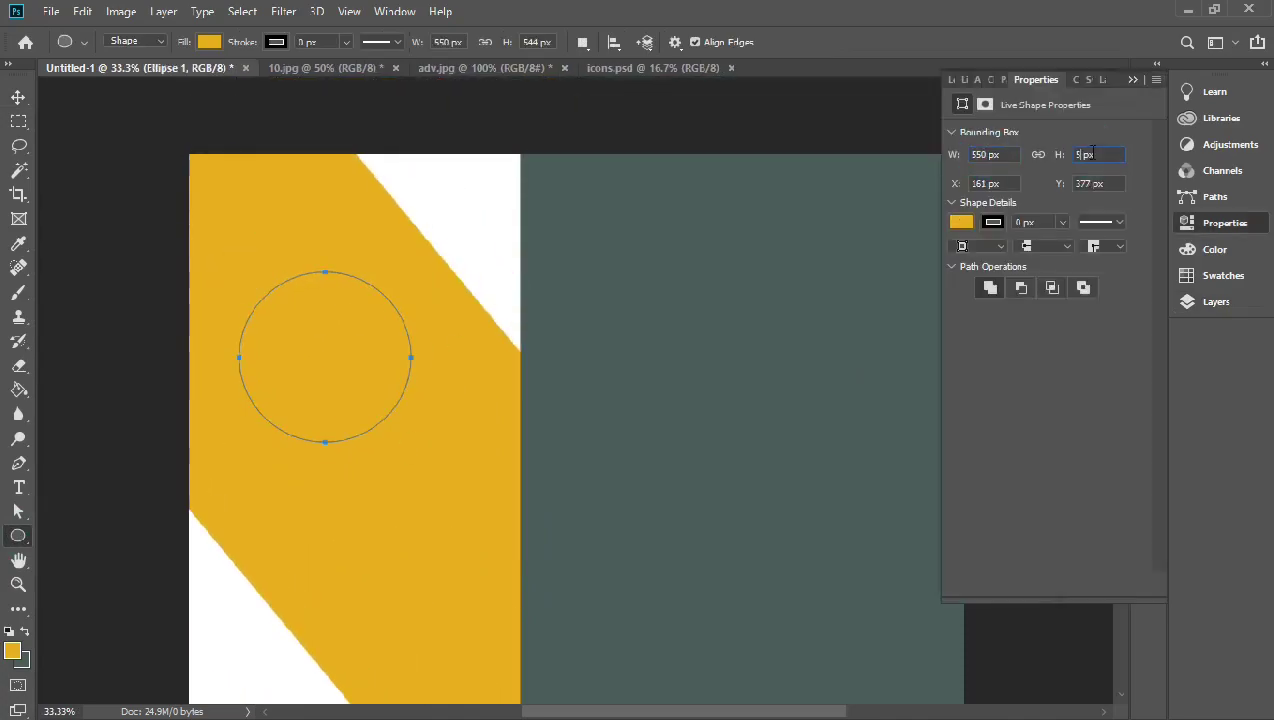
pyautogui.write('50')
pyautogui.click(960, 222)
pyautogui.click(1141, 263)
pyautogui.click(475, 107)
pyautogui.press('v')
pyautogui.moveTo(348, 361)
pyautogui.mouseDown()
pyautogui.moveTo(336, 317)
pyautogui.moveTo(333, 350)
pyautogui.mouseUp()
pyautogui.click(852, 88)
# Bring the person icon from adv.jpg into the white circle and fit it
pyautogui.hotkey('ctrl', 'Tab')
pyautogui.hotkey('ctrl', 'Tab')
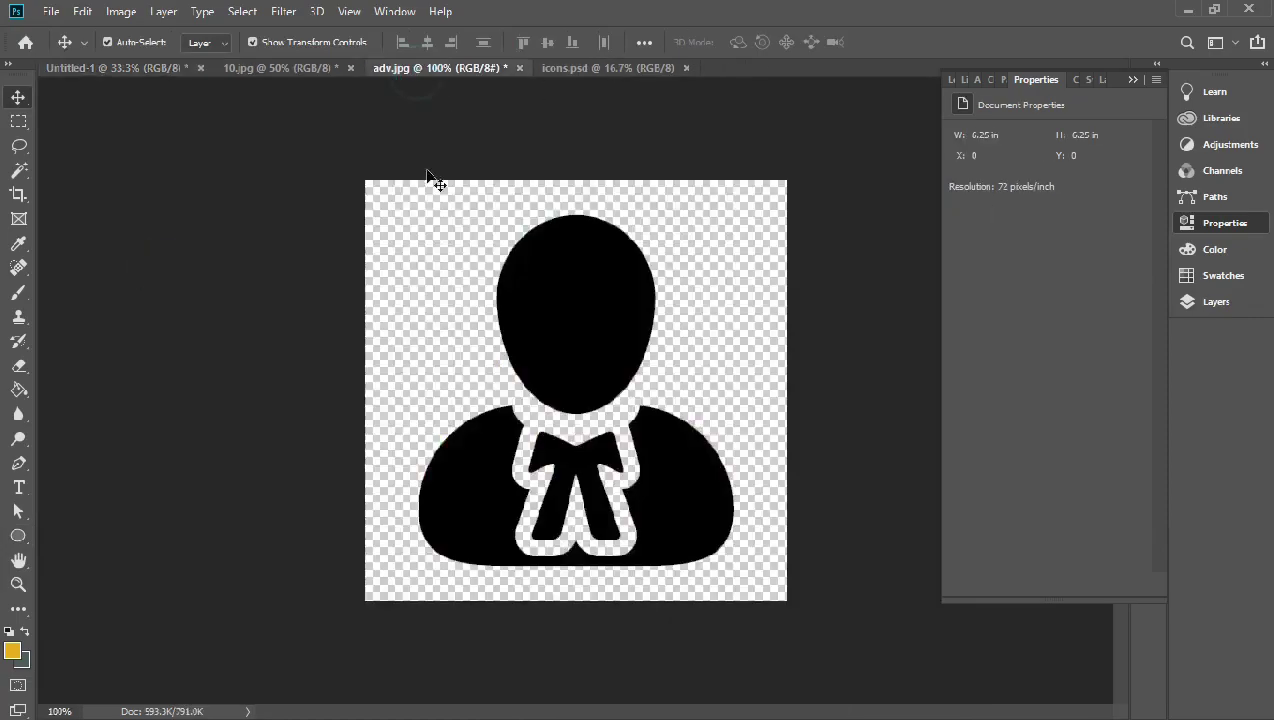
pyautogui.moveTo(432, 180)
pyautogui.mouseDown()
pyautogui.moveTo(100, 75)
pyautogui.moveTo(313, 318)
pyautogui.moveTo(299, 305)
pyautogui.mouseUp()
pyautogui.hotkey('ctrl', 't')
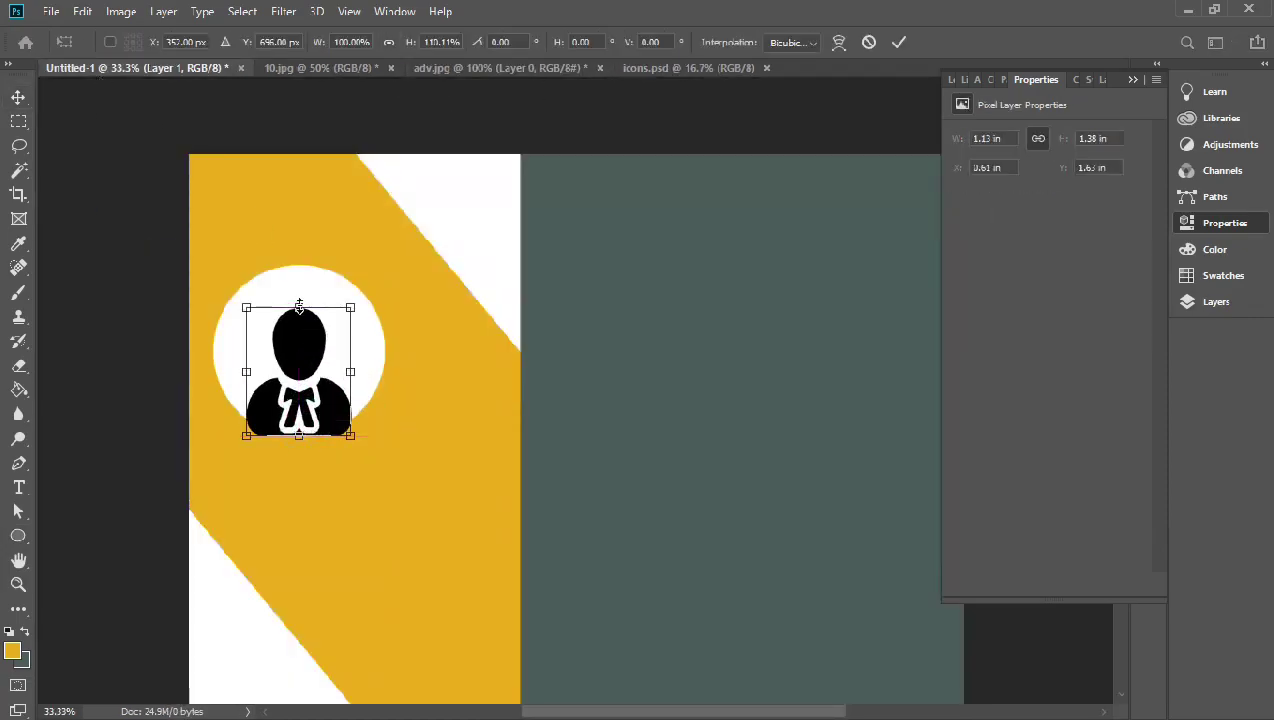
pyautogui.click(899, 42)
# Clip the person icon to the circle, group them as 'asset' and move it up
pyautogui.click(1216, 301)
pyautogui.rightClick(1046, 191)
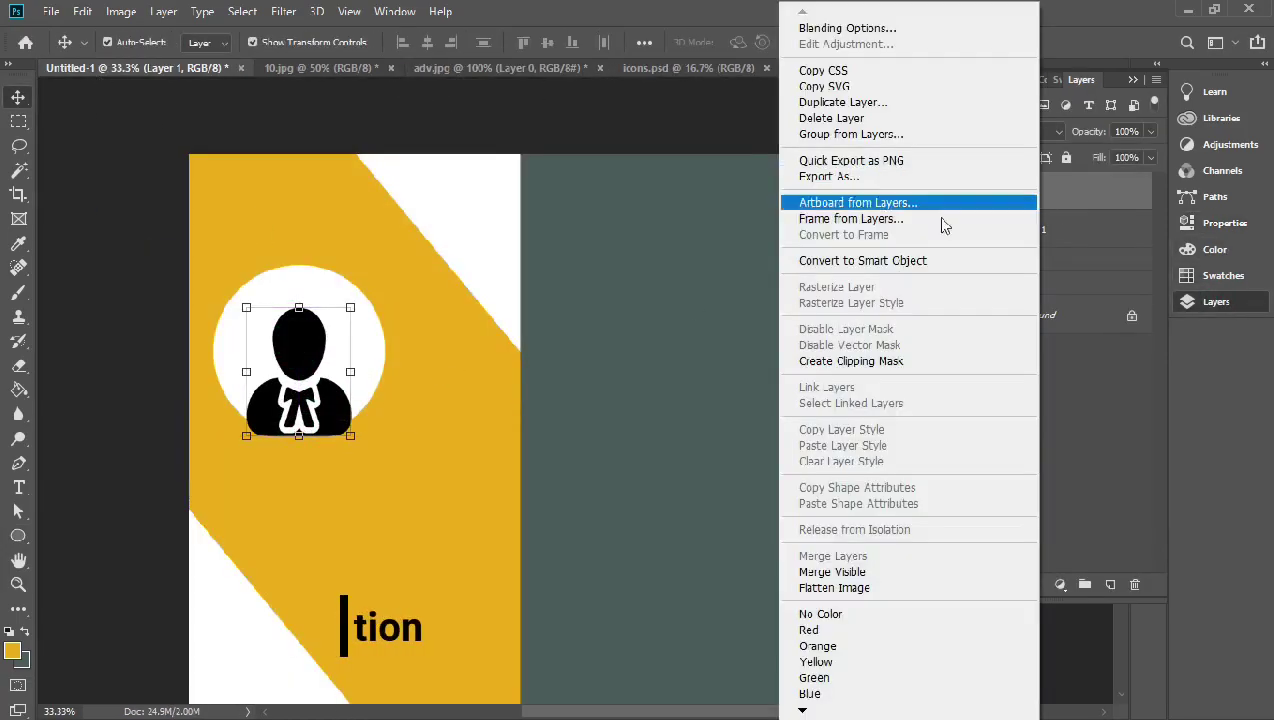
pyautogui.click(890, 368)
pyautogui.click(1040, 191)
pyautogui.keyDown('shift'); pyautogui.click(1069, 236); pyautogui.keyUp('shift')
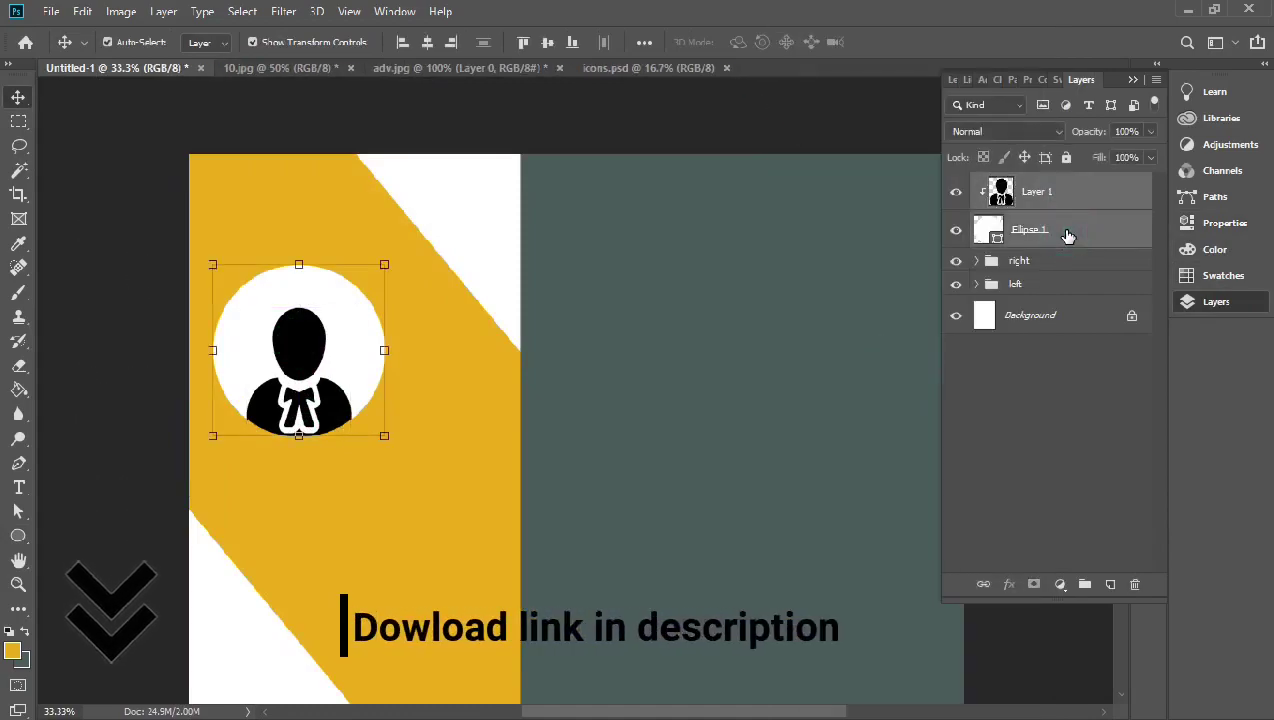
pyautogui.moveTo(330, 360); pyautogui.dragTo(322, 321)
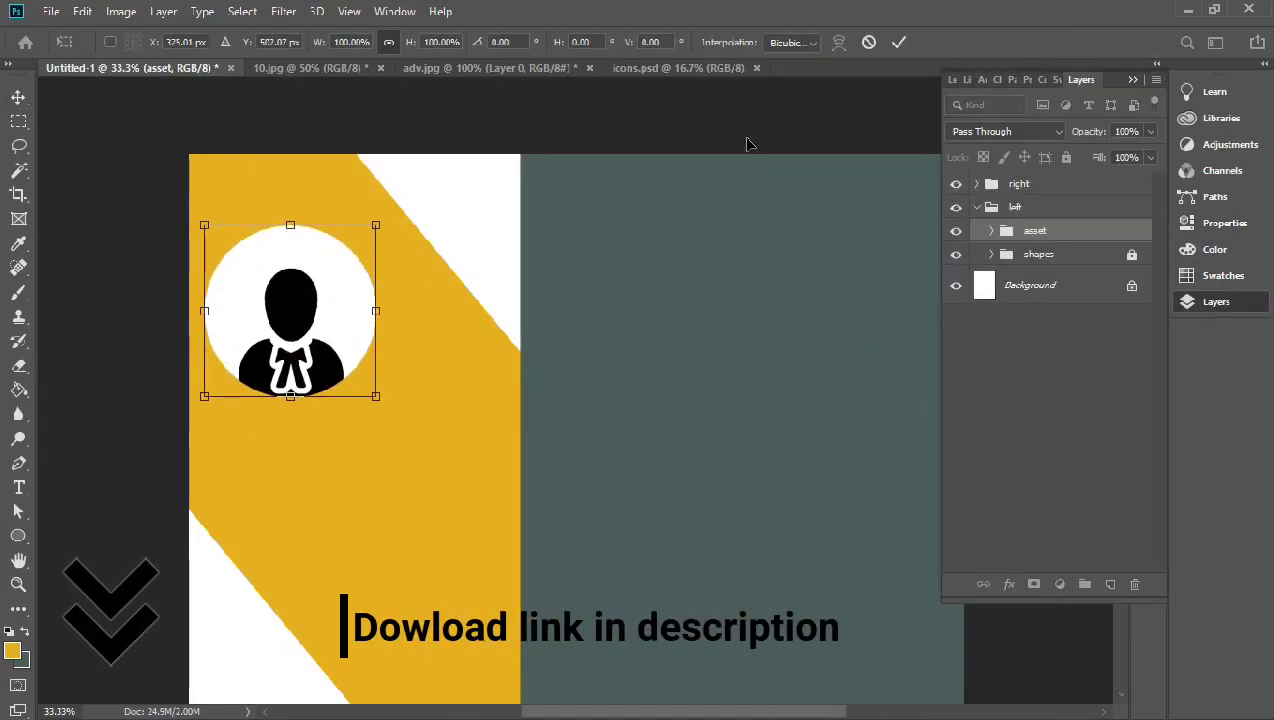
pyautogui.click(752, 110)
pyautogui.click(1216, 301)
pyautogui.scroll(-2, 1118, 265)
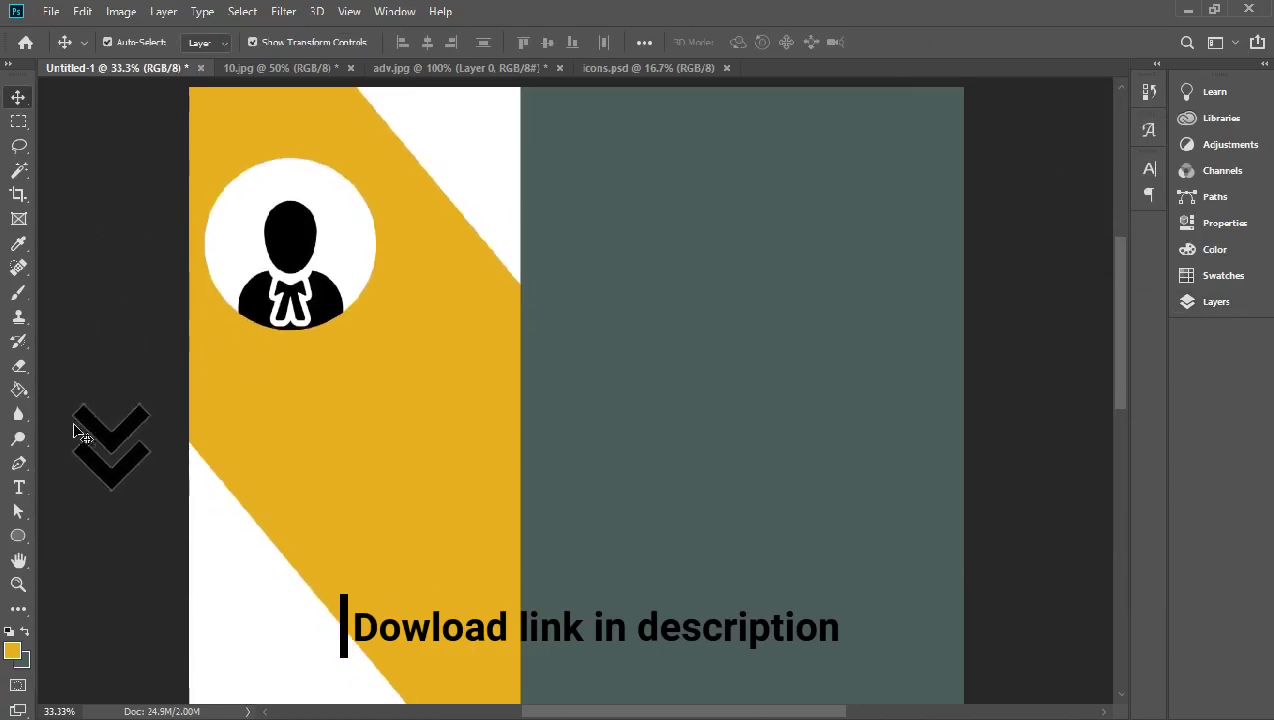
# Add a large Semi Bold name heading in colour 4c5e5b below the avatar
pyautogui.press('t')
pyautogui.click(749, 42)
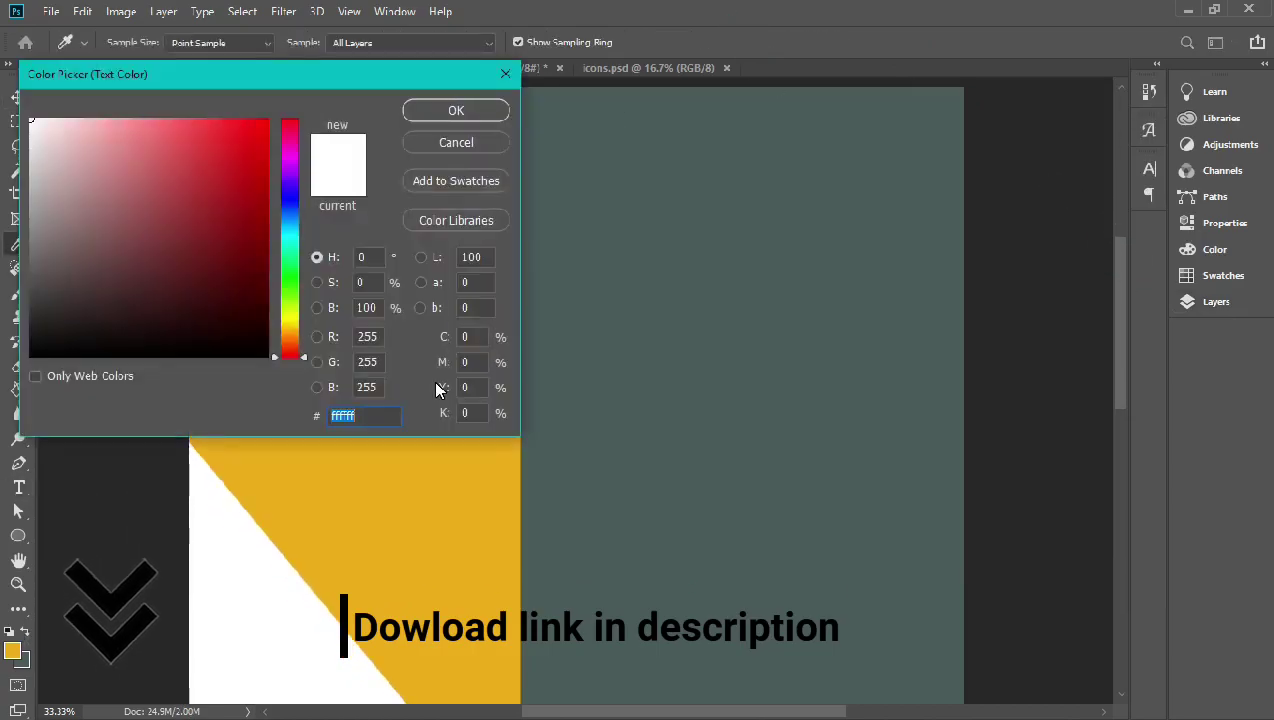
pyautogui.write('4c5e5b')
pyautogui.press('Return')
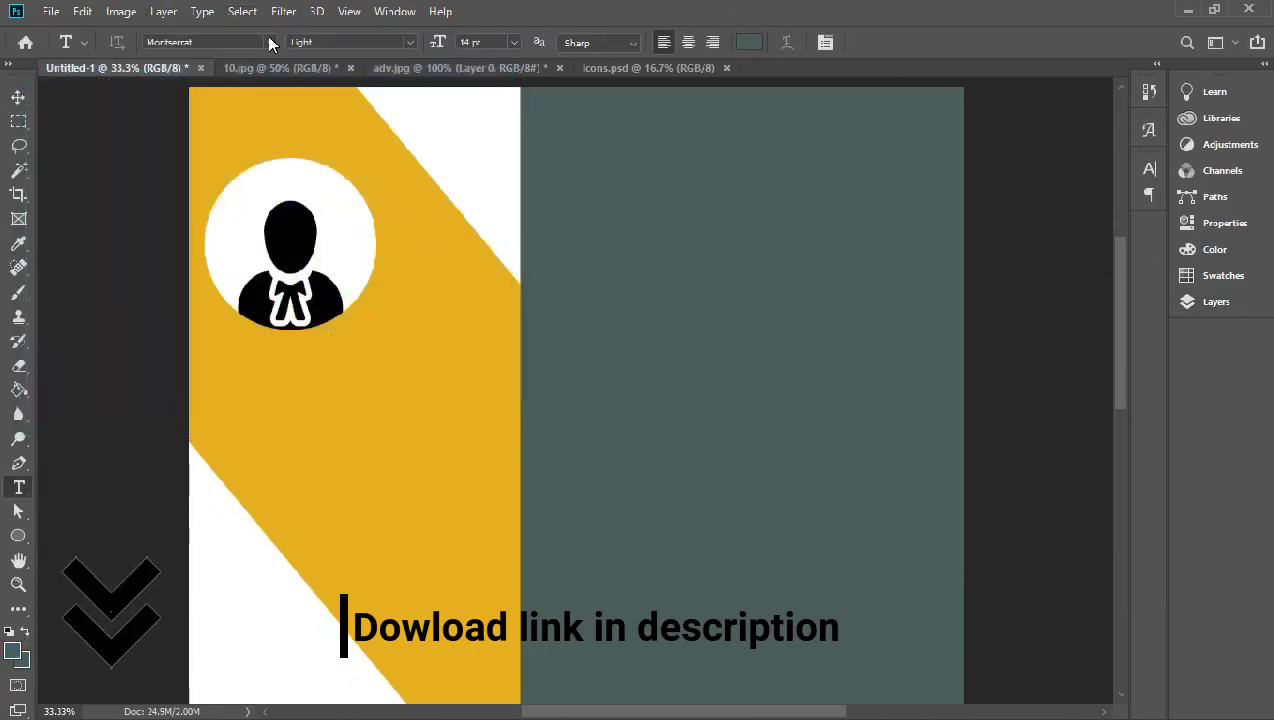
pyautogui.click(330, 42)
pyautogui.click(330, 102)
pyautogui.click(346, 360)
pyautogui.write('John doe')
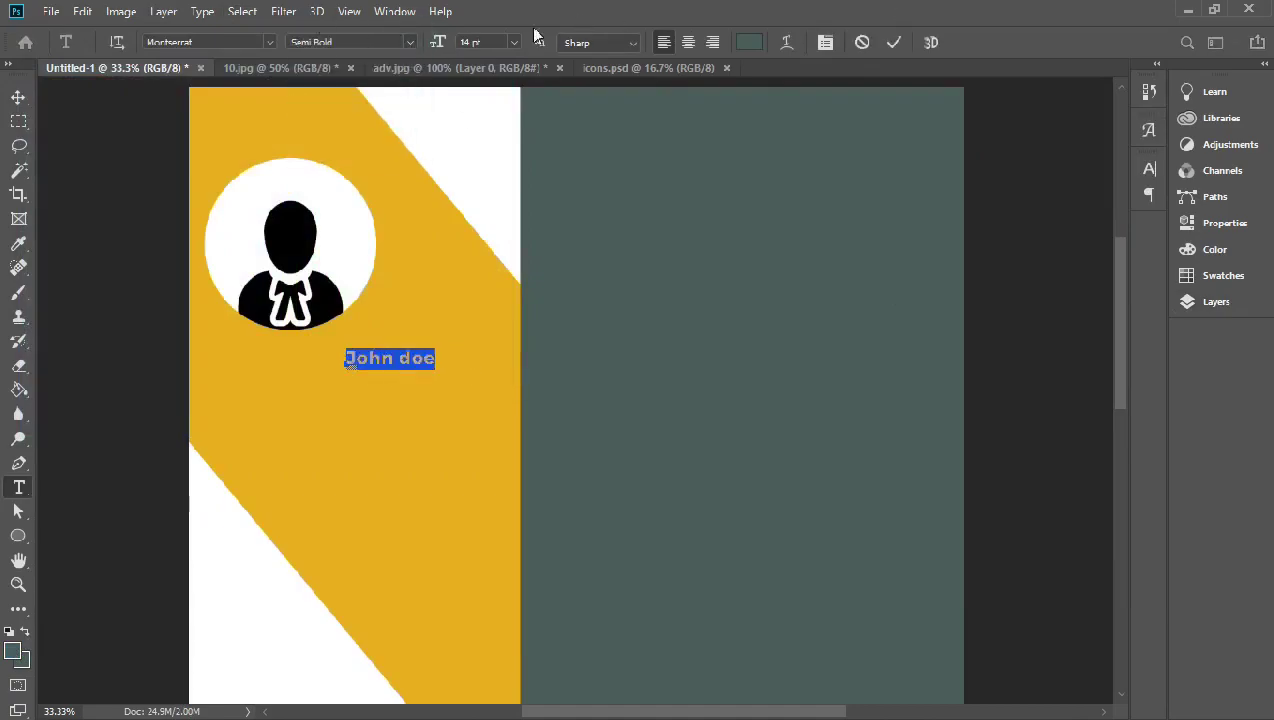
pyautogui.click(514, 42)
pyautogui.click(495, 219)
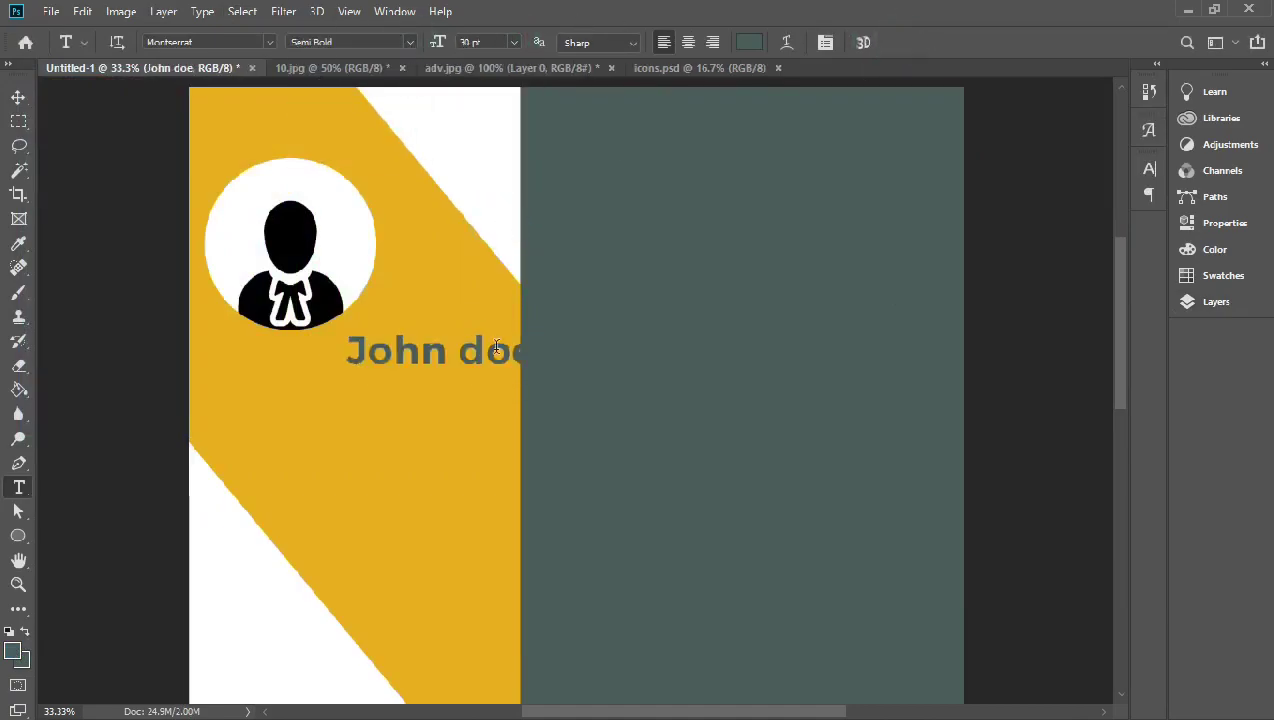
pyautogui.click(18, 97)
pyautogui.moveTo(466, 355); pyautogui.dragTo(437, 365)
pyautogui.click(318, 438)
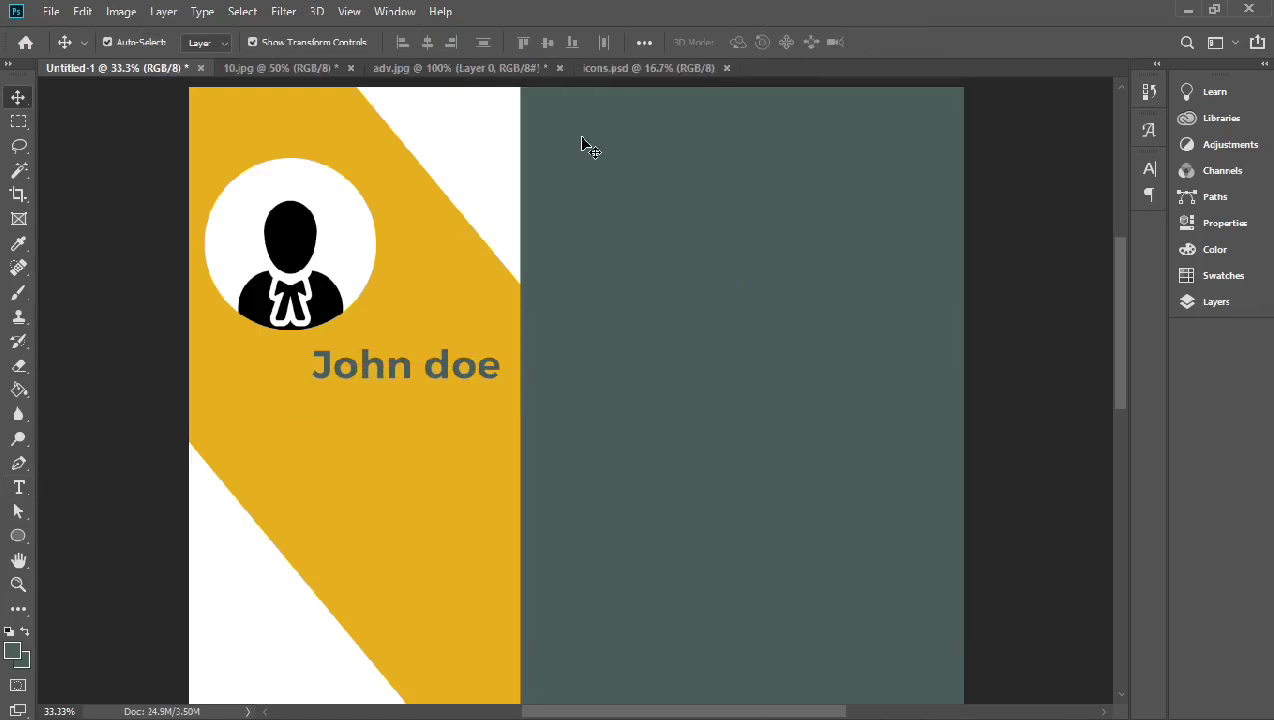
# Replace the placeholder with the uppercase name and shift it about 20 px left
pyautogui.doubleClick(364, 353)
pyautogui.write('JOHN DOE')
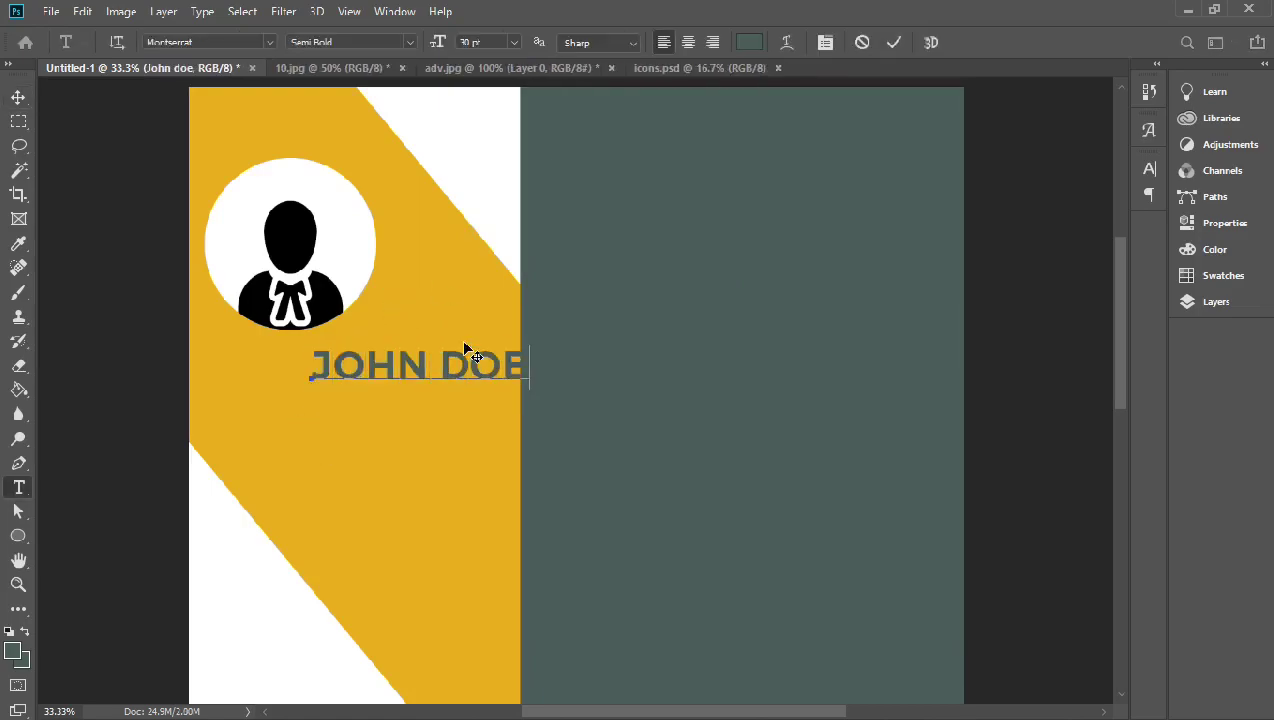
pyautogui.hotkey('ctrl', 'Return')
pyautogui.press('v')
pyautogui.moveTo(464, 364); pyautogui.dragTo(444, 364)
pyautogui.click(449, 438)
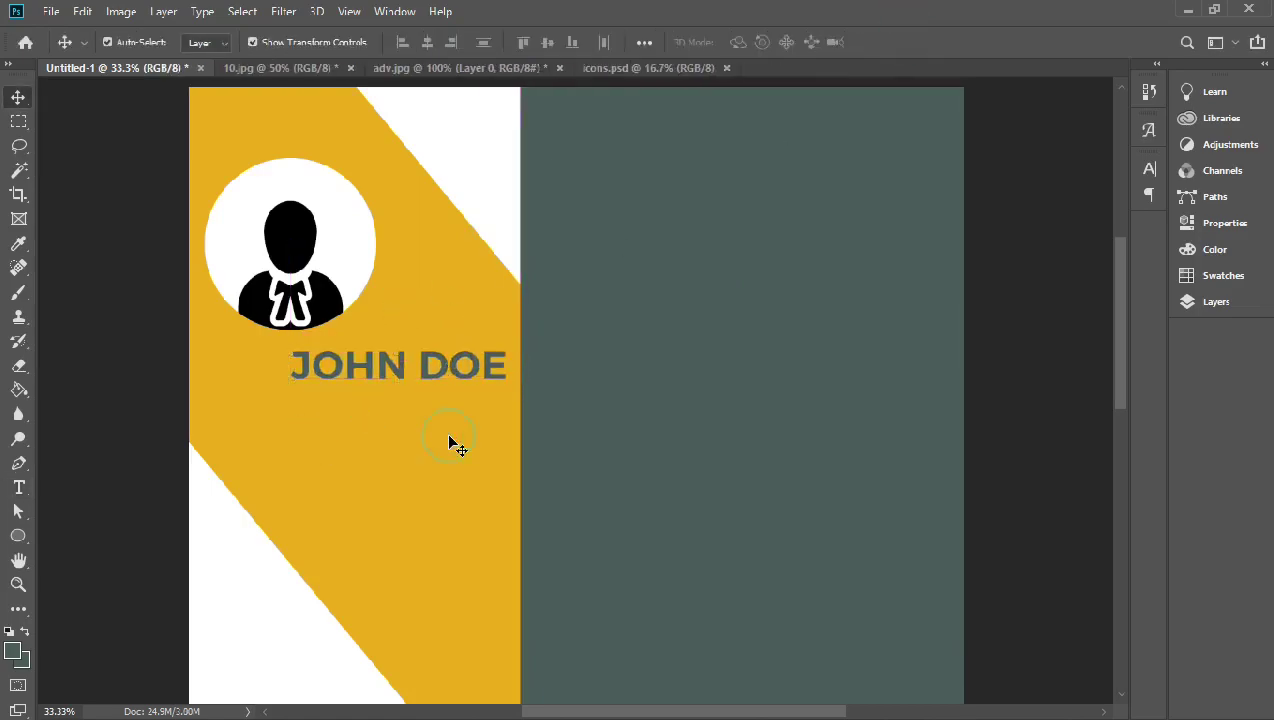
# Tighten the name's tracking to -10 and nudge it about 15 px right
pyautogui.doubleClick(404, 372)
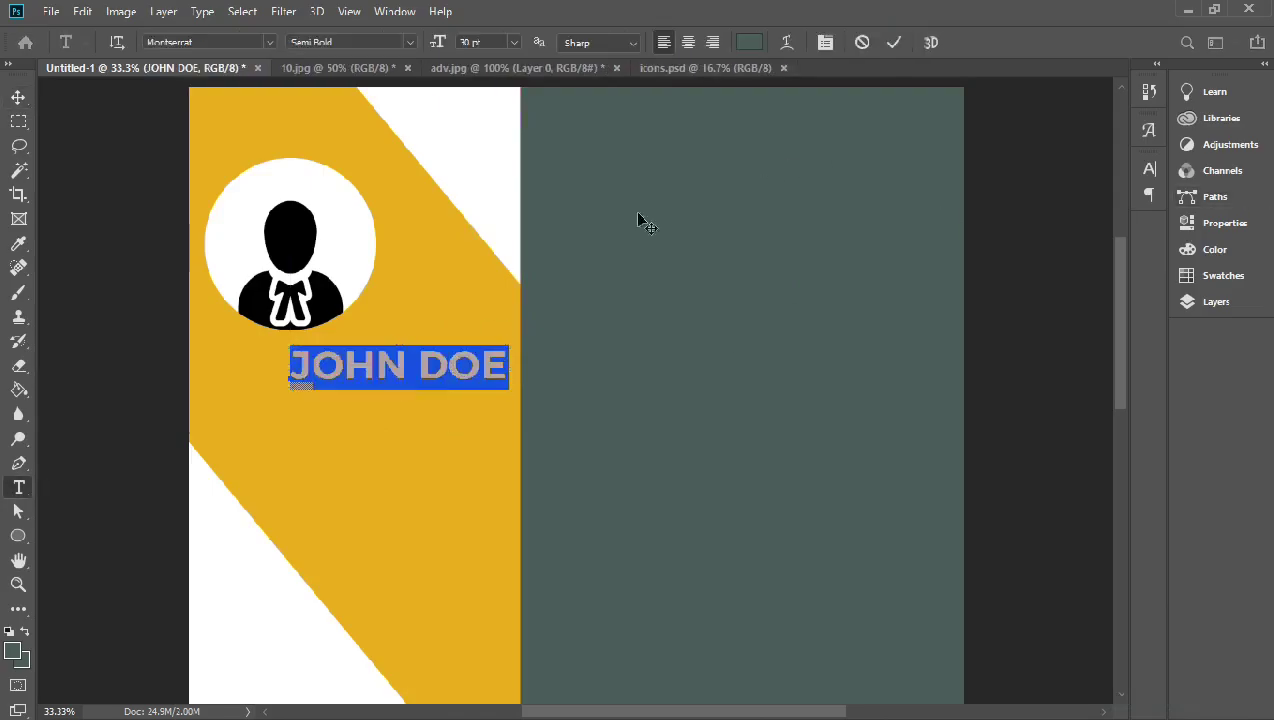
pyautogui.click(1149, 168)
pyautogui.click(1117, 226)
pyautogui.click(1090, 345)
pyautogui.click(1117, 226)
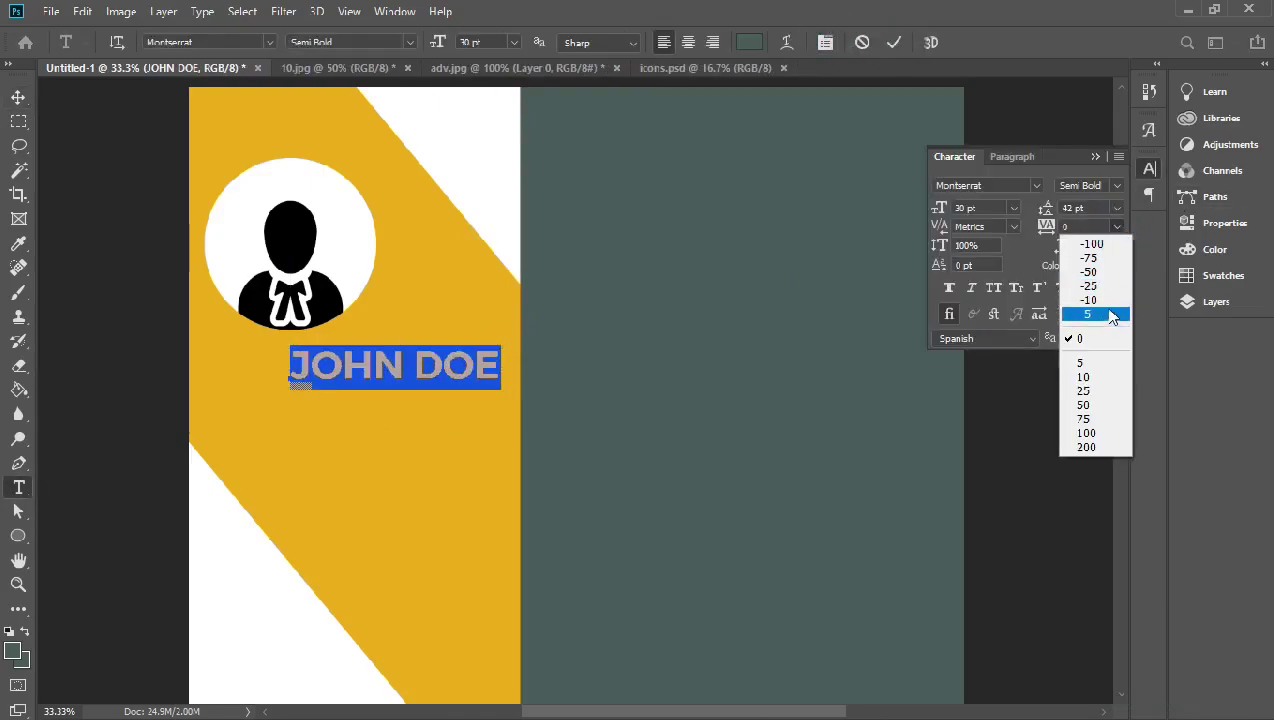
pyautogui.click(1108, 310)
pyautogui.click(893, 42)
pyautogui.press('v')
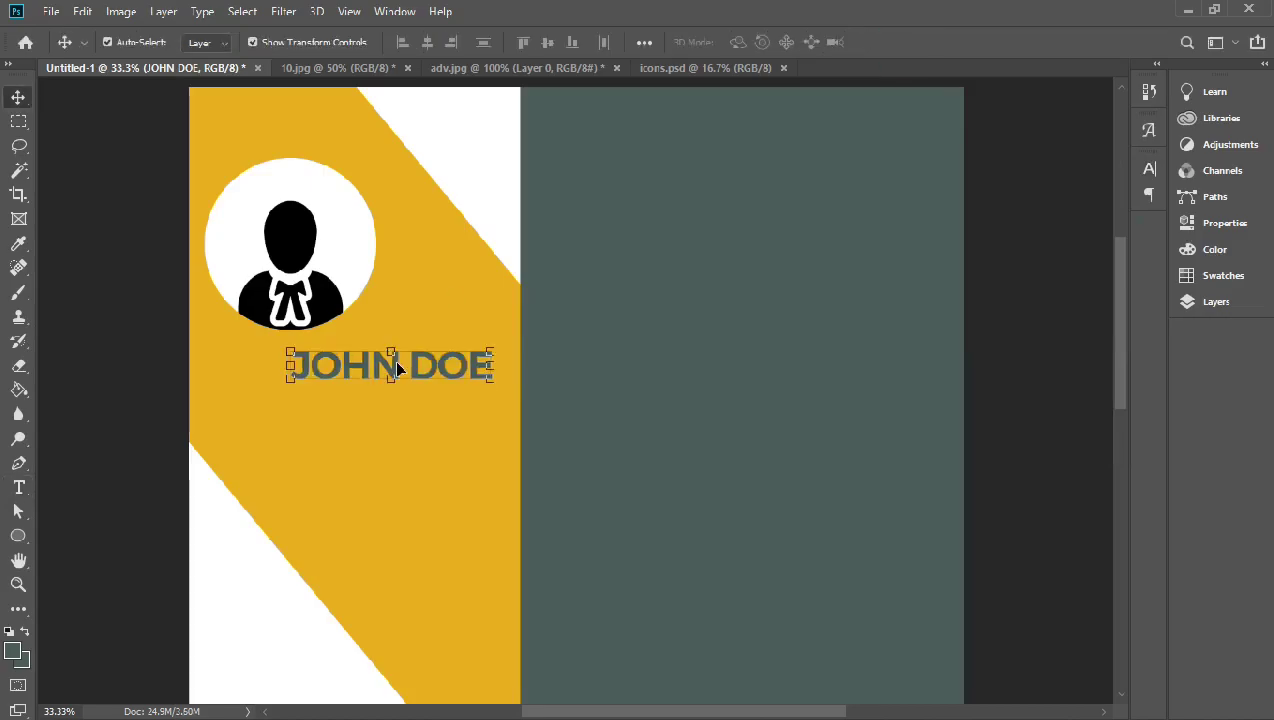
pyautogui.moveTo(400, 366); pyautogui.dragTo(416, 371)
pyautogui.moveTo(1120, 298); pyautogui.dragTo(1120, 304)
# Add a white 'graphic designer' text line under the name
pyautogui.press('t')
pyautogui.click(316, 348)
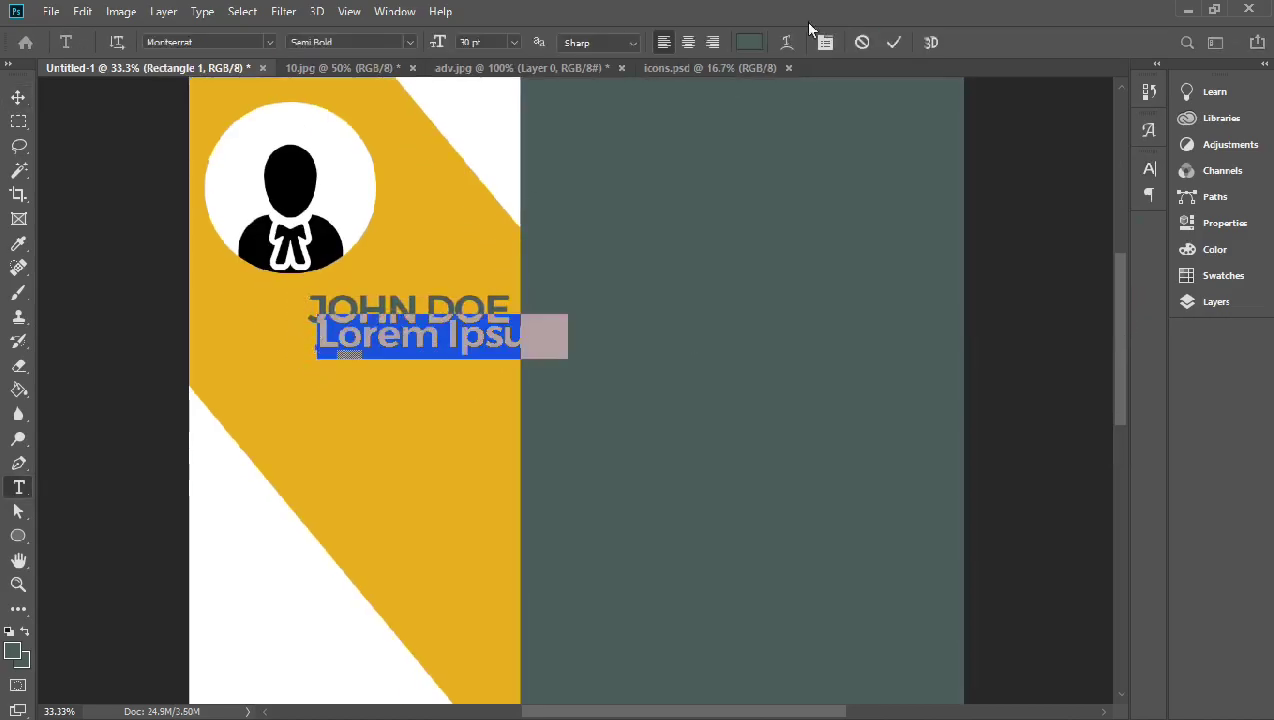
pyautogui.click(749, 42)
pyautogui.write('ffffff')
pyautogui.press('Return')
pyautogui.write('graphic designera')
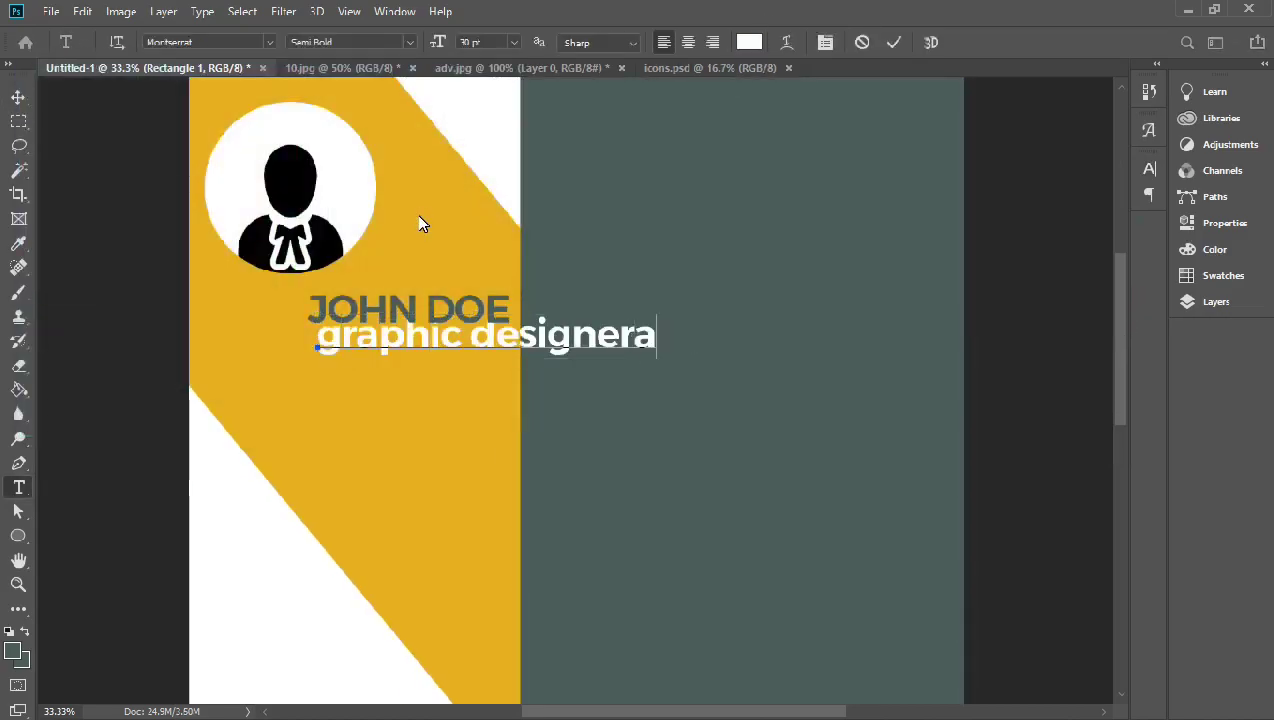
pyautogui.press('BackSpace')
pyautogui.hotkey('ctrl', 'a')
# Set the job title to Regular weight at 18 pt
pyautogui.click(410, 42)
pyautogui.click(378, 94)
pyautogui.click(513, 42)
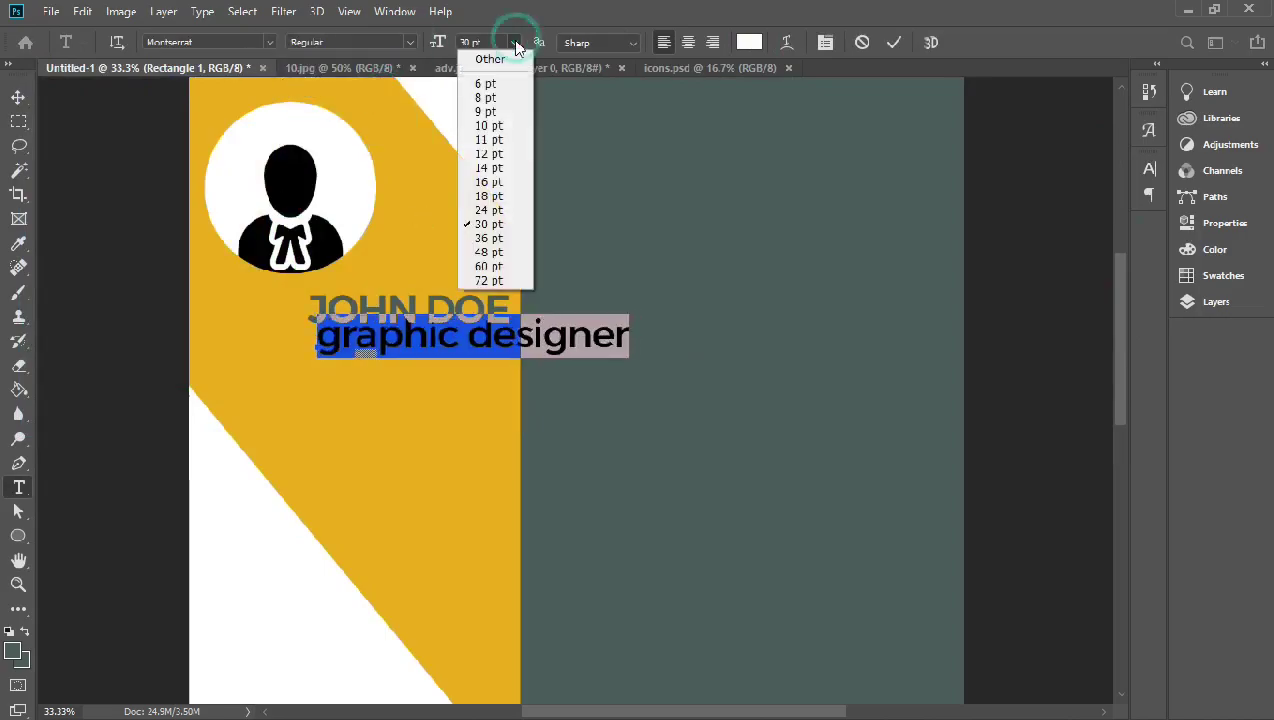
pyautogui.click(508, 155)
pyautogui.click(513, 42)
pyautogui.click(508, 169)
pyautogui.click(513, 42)
pyautogui.click(508, 183)
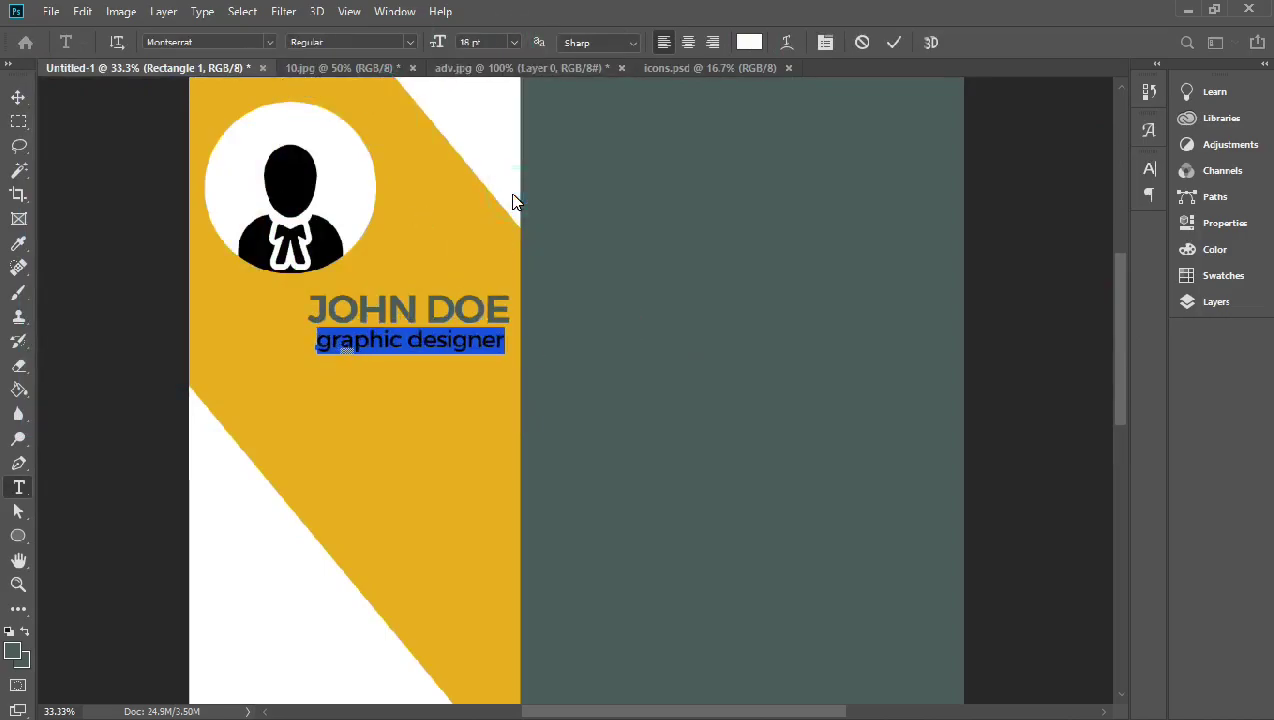
pyautogui.hotkey('ctrl', 'Return')
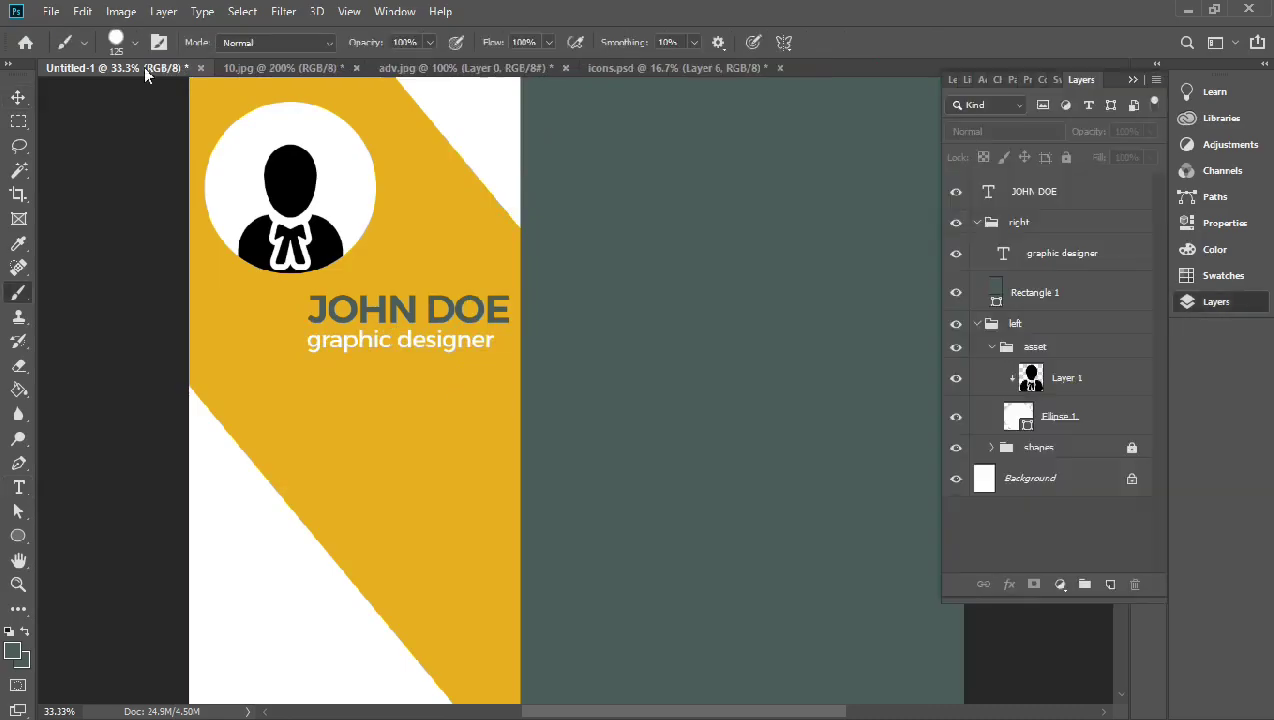
# Bring the four contact icons from icons.psd into the card and shrink them
pyautogui.click(650, 68)
pyautogui.press('v')
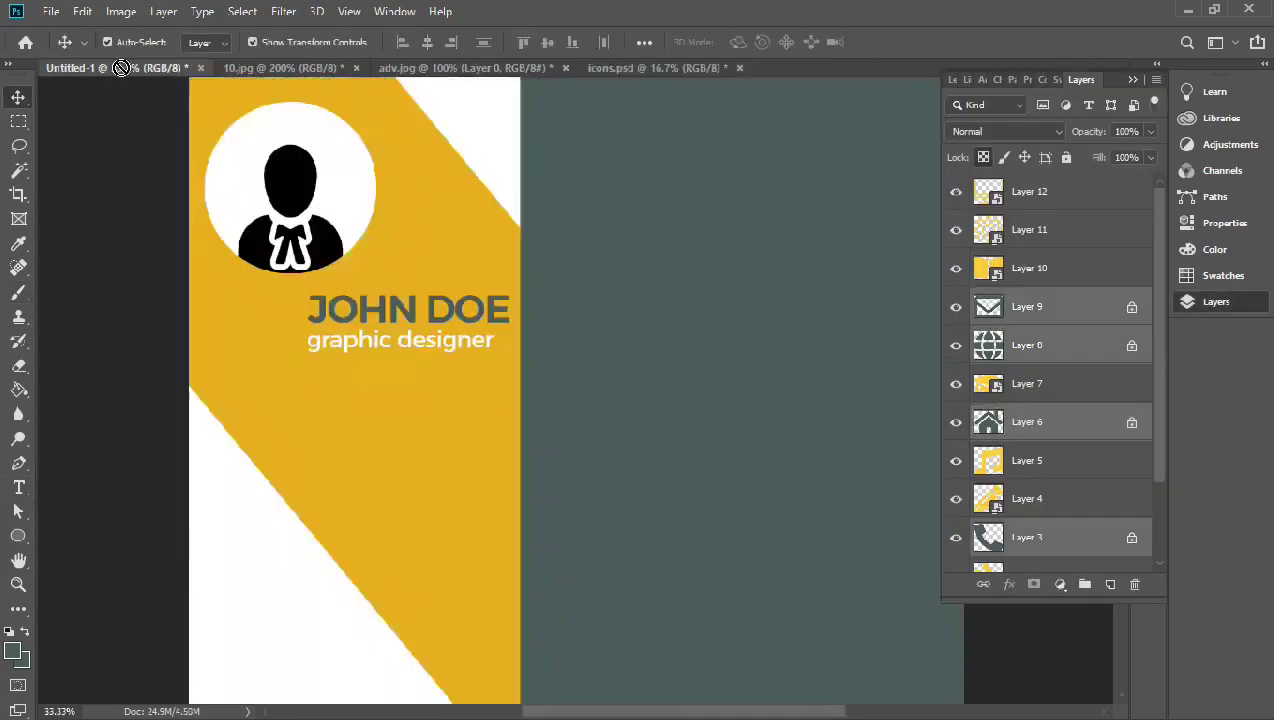
pyautogui.moveTo(441, 300)
pyautogui.mouseDown()
pyautogui.moveTo(447, 84)
pyautogui.moveTo(392, 366)
pyautogui.moveTo(468, 380)
pyautogui.mouseUp()
pyautogui.hotkey('ctrl', 't')
pyautogui.moveTo(478, 660); pyautogui.dragTo(478, 607)
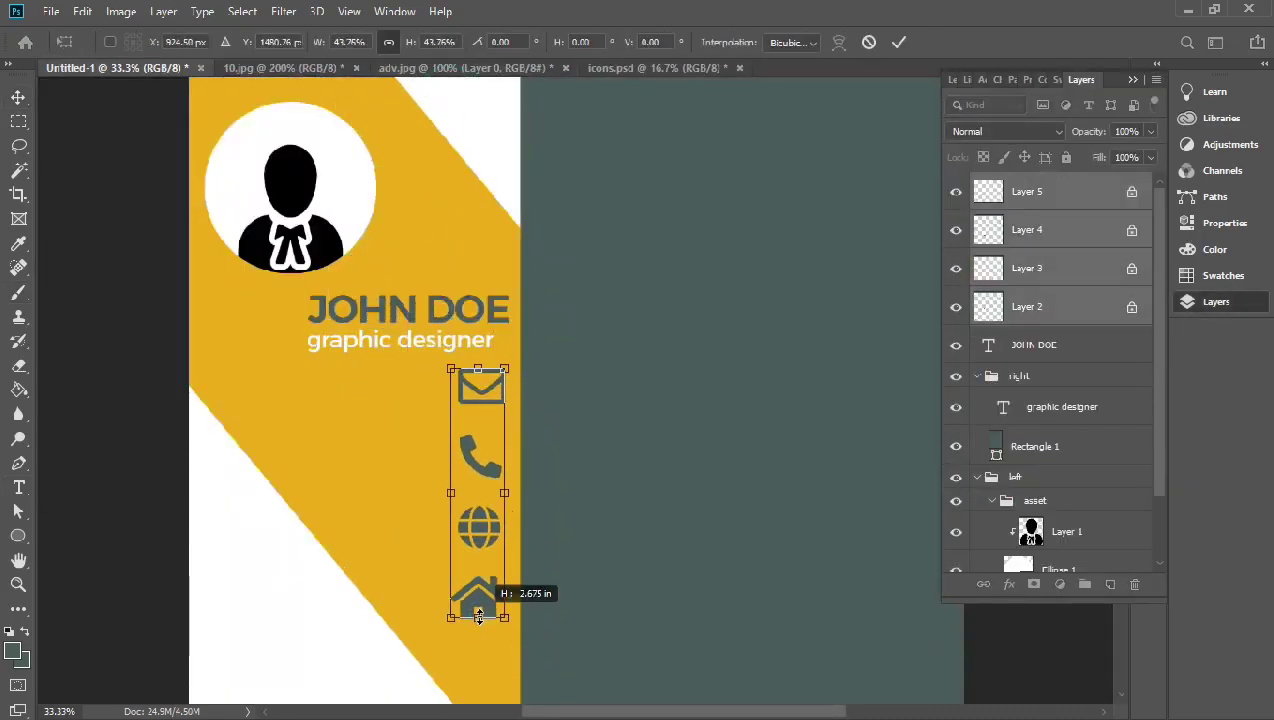
pyautogui.press('Return')
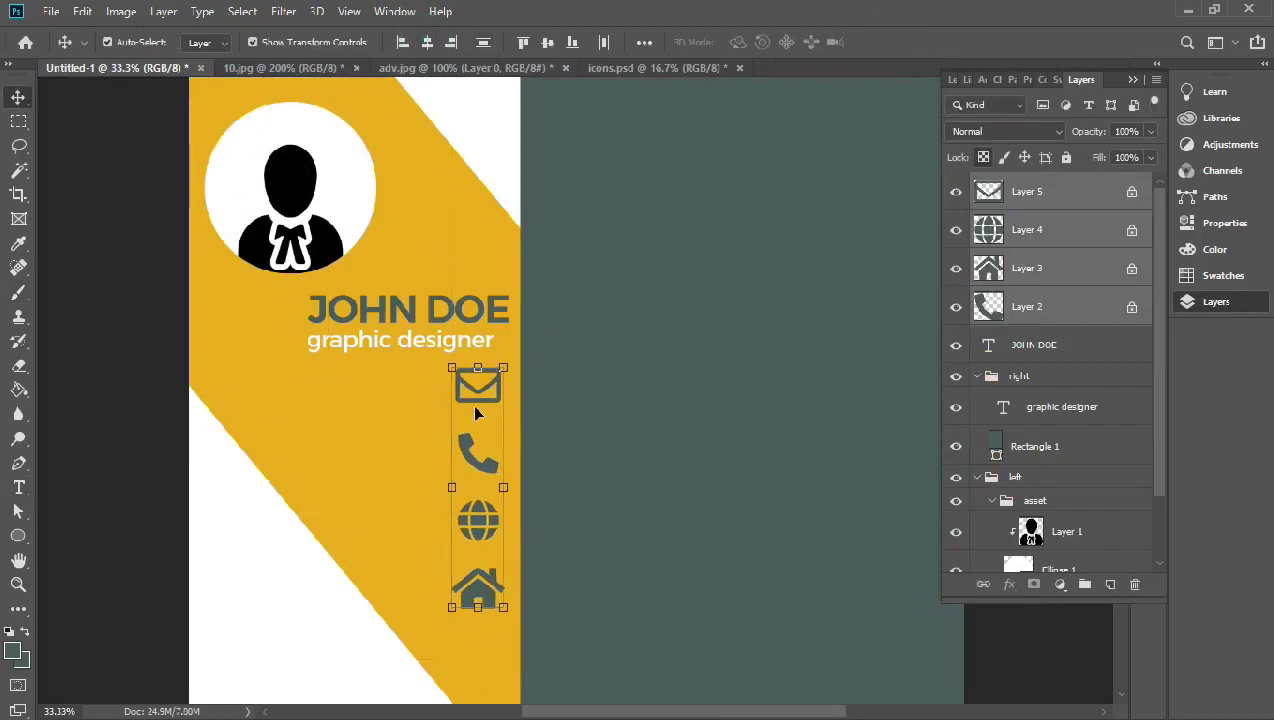
# Move the contact icon column lower on the card
pyautogui.click(663, 296)
pyautogui.hotkey('ctrl', 't')
pyautogui.moveTo(479, 404)
pyautogui.mouseDown()
pyautogui.moveTo(479, 467)
pyautogui.moveTo(490, 407)
pyautogui.mouseUp()
pyautogui.press('Return')
pyautogui.hotkey('ctrl', 't')
pyautogui.press('Return')
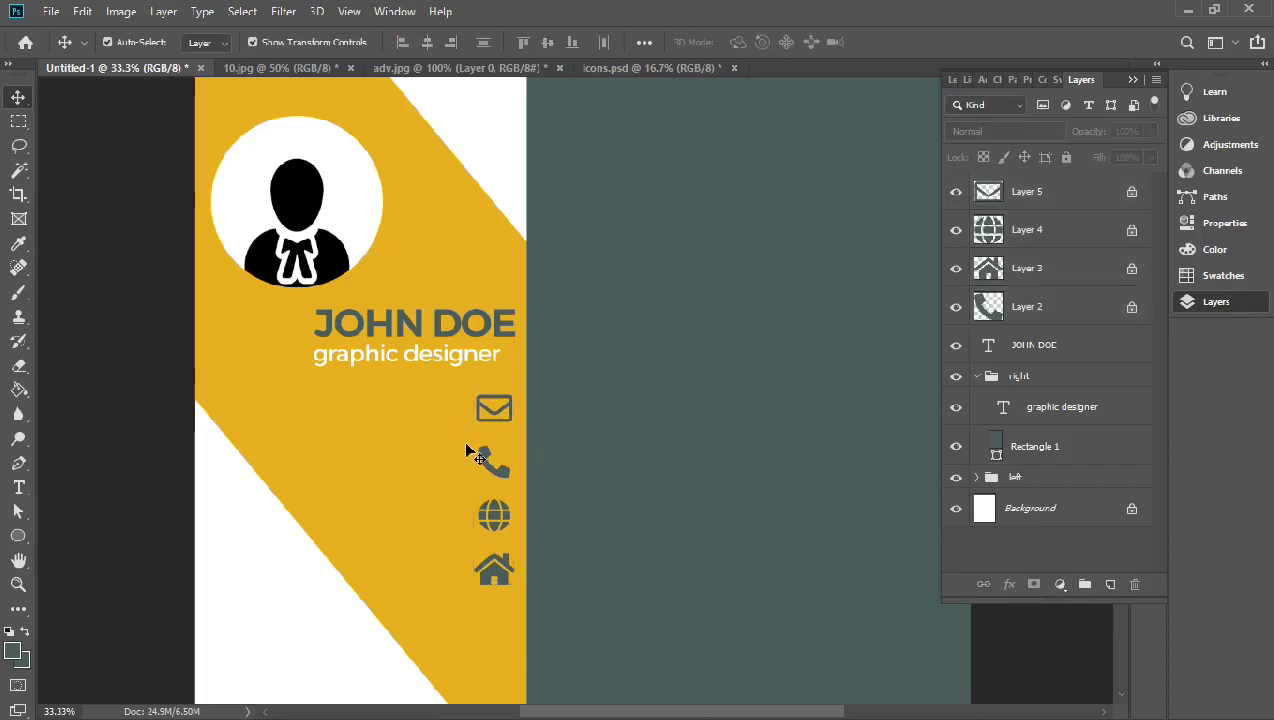
# Add the email address beside the mail icon and the phone number beside the phone icon
pyautogui.press('t')
pyautogui.click(457, 407)
pyautogui.write('John')
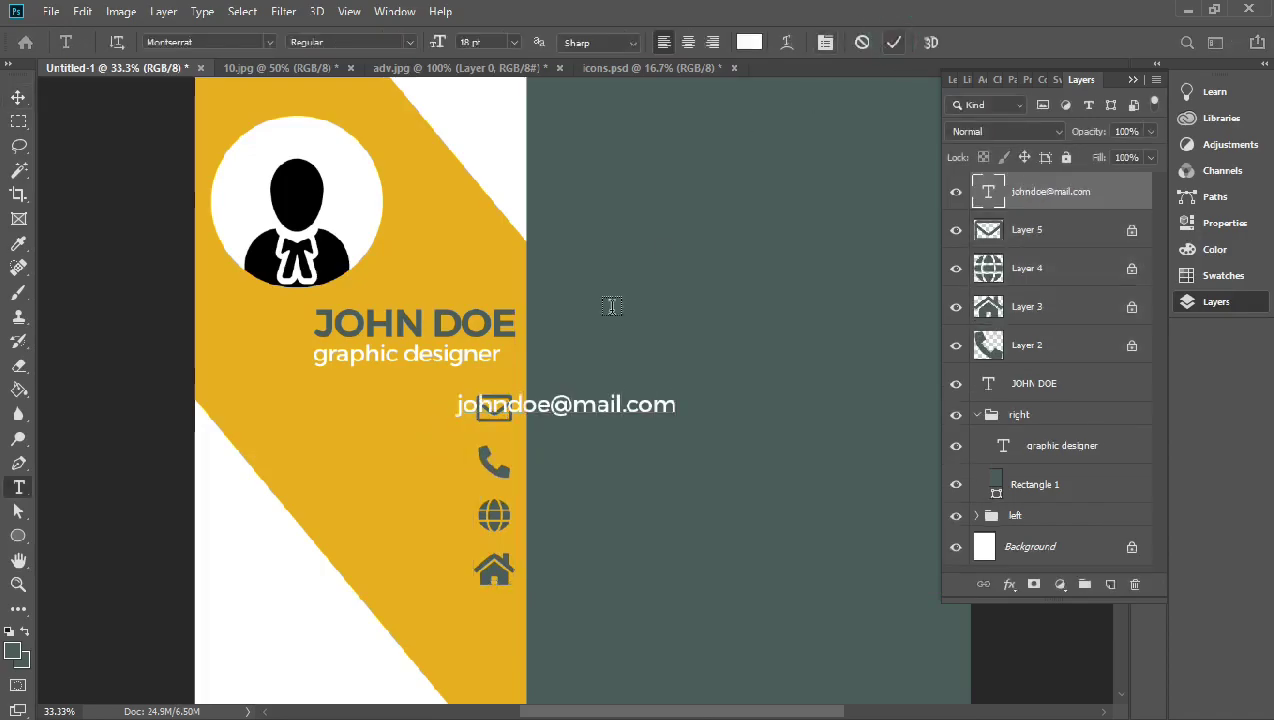
pyautogui.moveTo(657, 404); pyautogui.dragTo(445, 404)
pyautogui.click(328, 466)
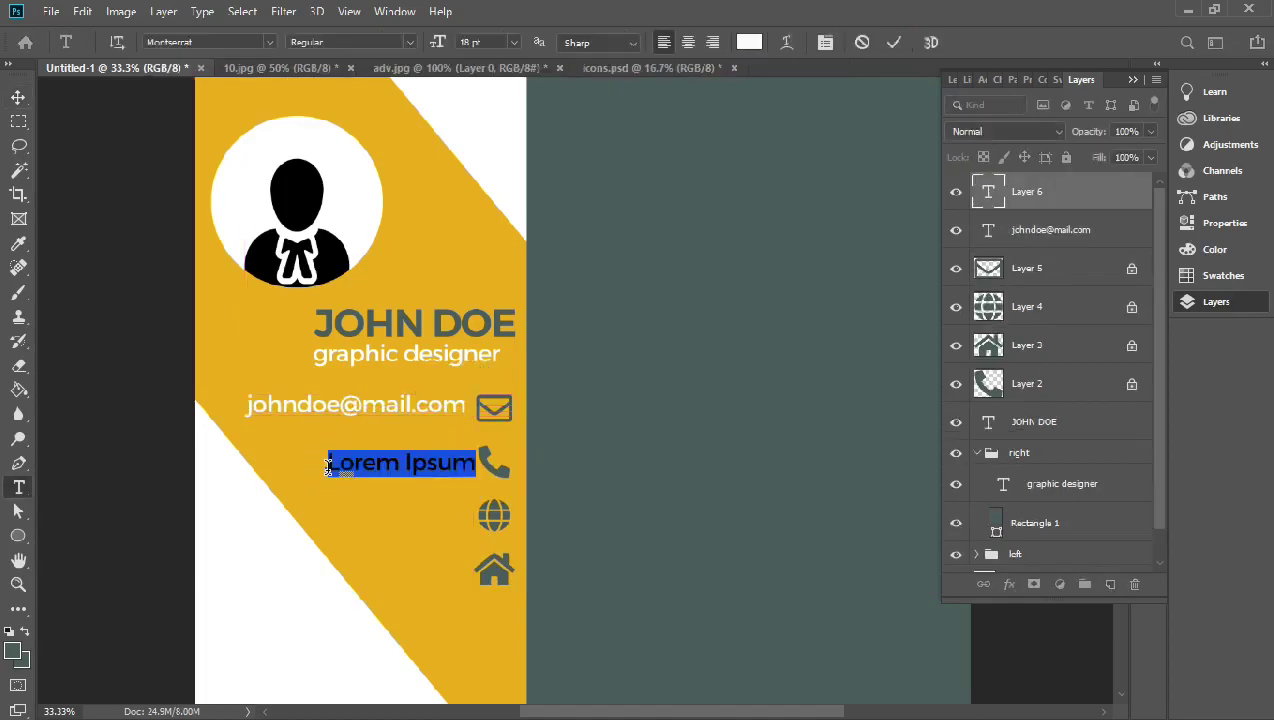
pyautogui.press('BackSpace')
pyautogui.write('+62-************')
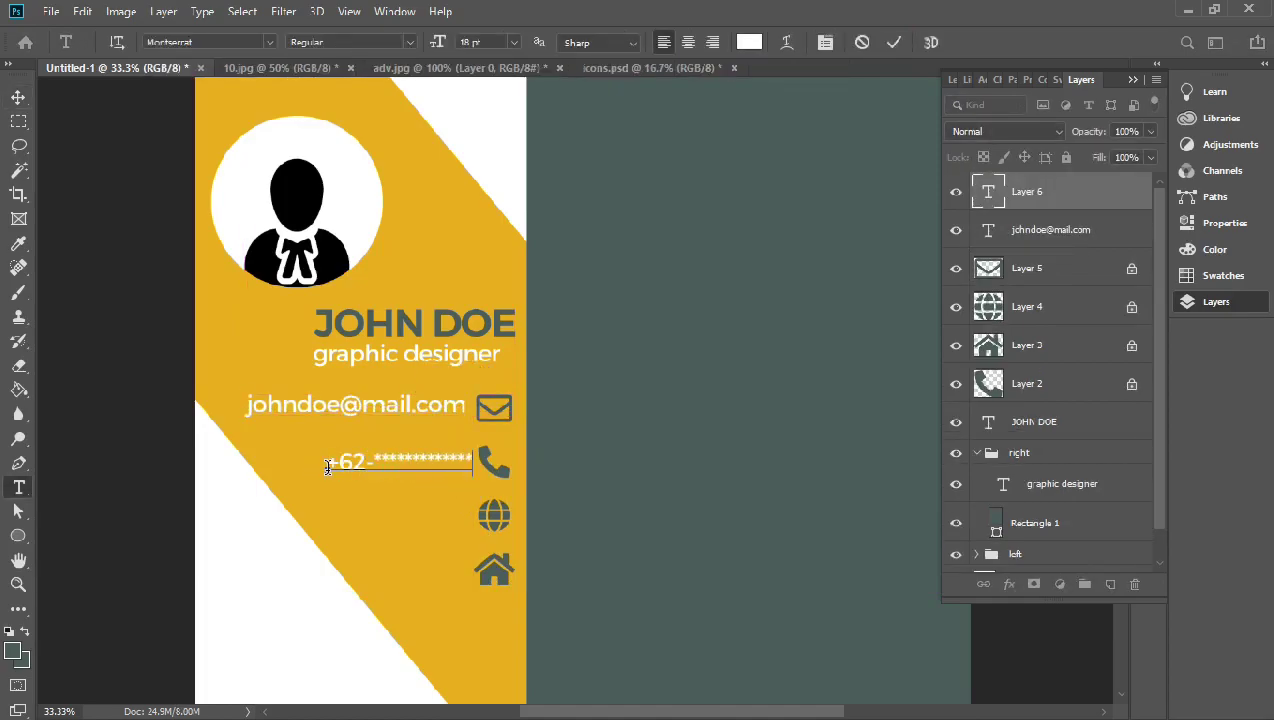
pyautogui.hotkey('ctrl', 'Return')
pyautogui.press('v')
pyautogui.moveTo(455, 458); pyautogui.dragTo(447, 455)
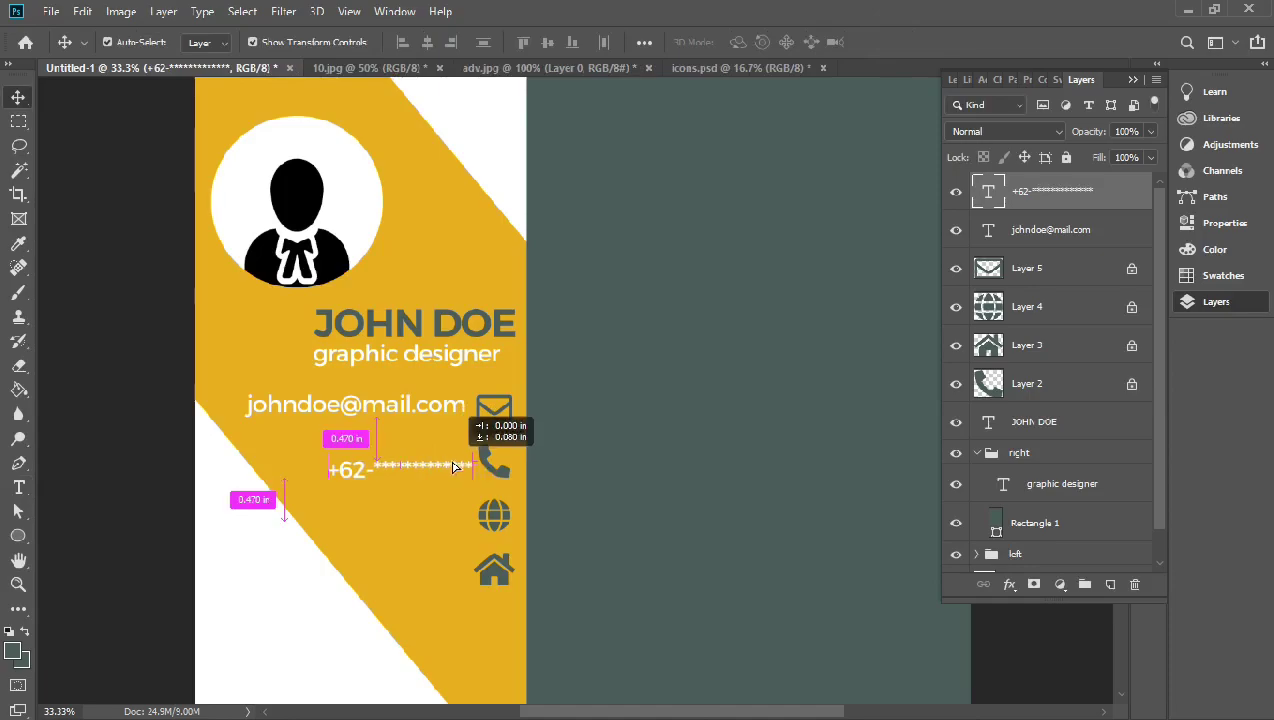
pyautogui.press('t')
pyautogui.click(377, 515)
pyautogui.write('wwww')
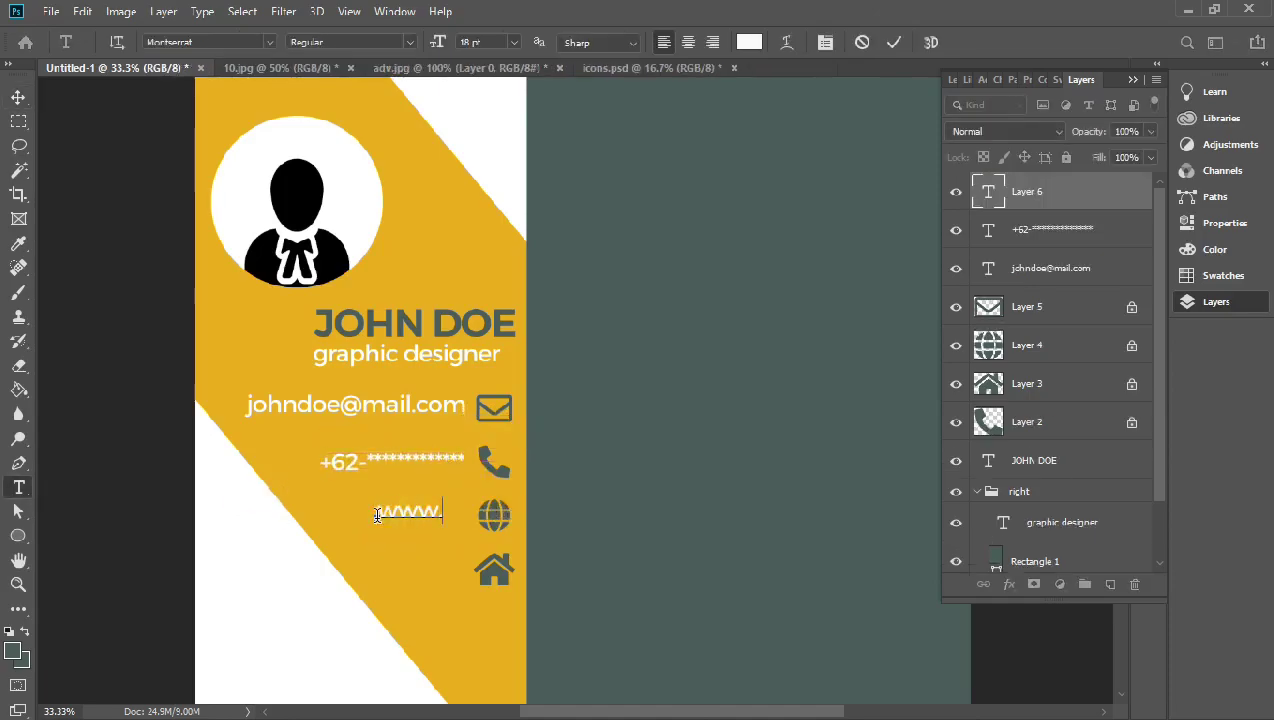
pyautogui.hotkey('ctrl', 'Return')
pyautogui.press('v')
pyautogui.moveTo(548, 517); pyautogui.dragTo(437, 521)
pyautogui.click(470, 590)
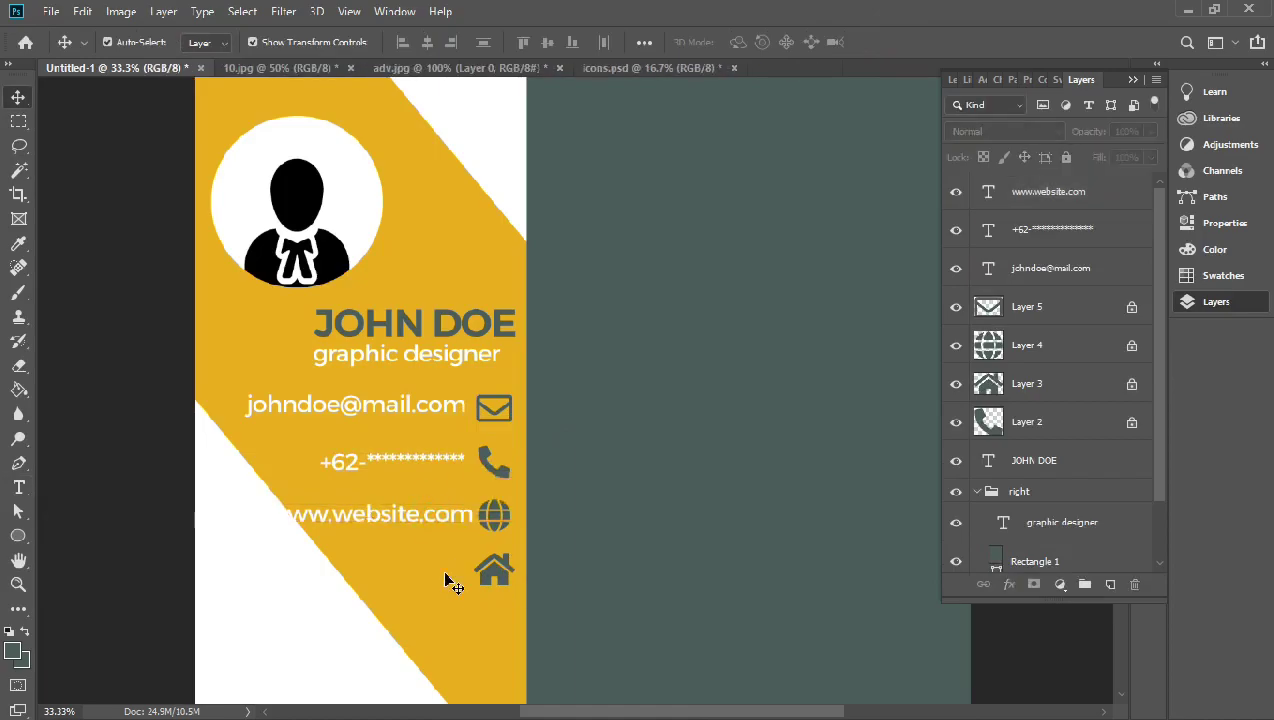
# Start typing the city 'New york' beside the house icon
pyautogui.press('t')
pyautogui.click(453, 572)
pyautogui.write('new yo')
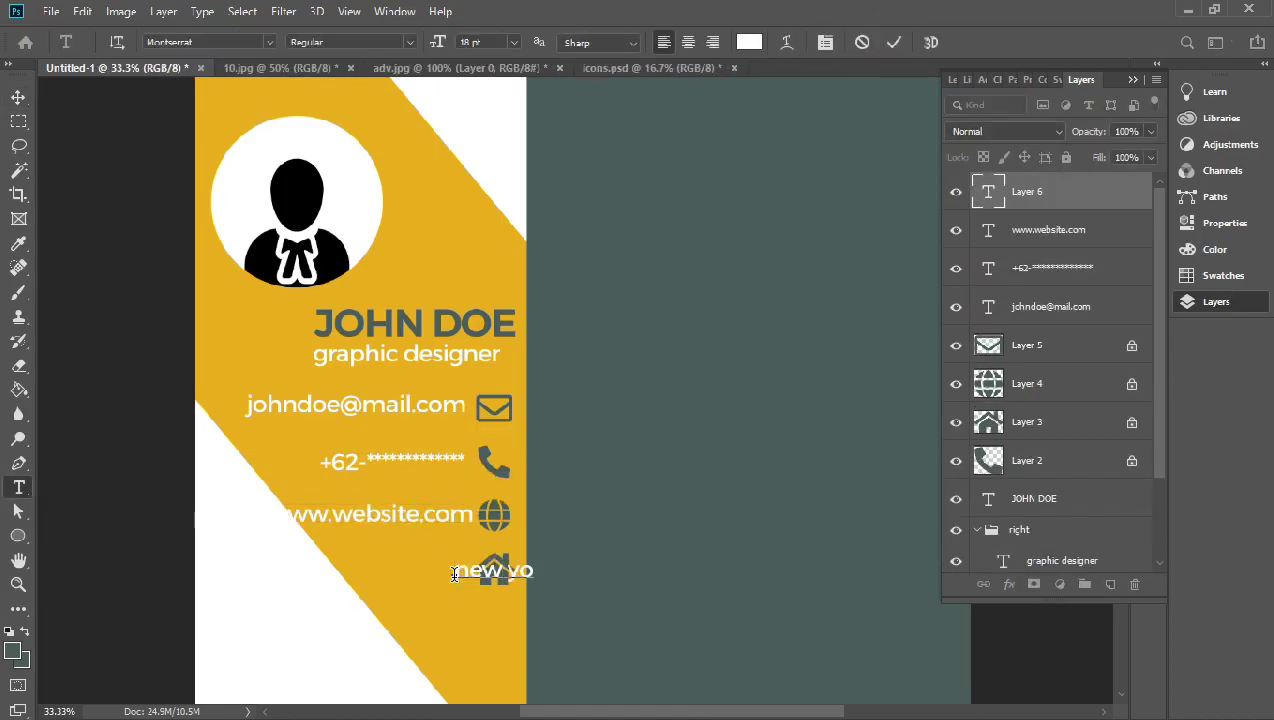
pyautogui.write('v')
# Move the New york line beside its house icon and scale the contact block smaller
pyautogui.moveTo(520, 568); pyautogui.dragTo(420, 568)
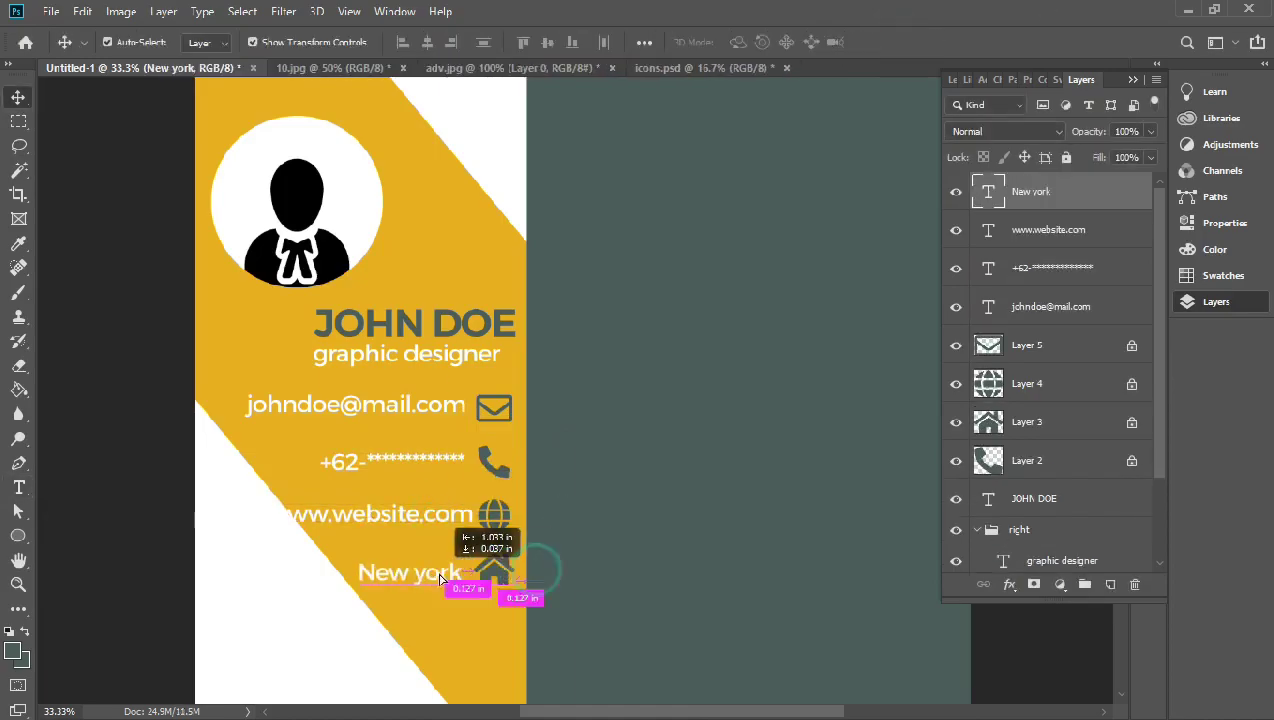
pyautogui.moveTo(272, 375); pyautogui.dragTo(460, 502)
pyautogui.hotkey('ctrl', '-')
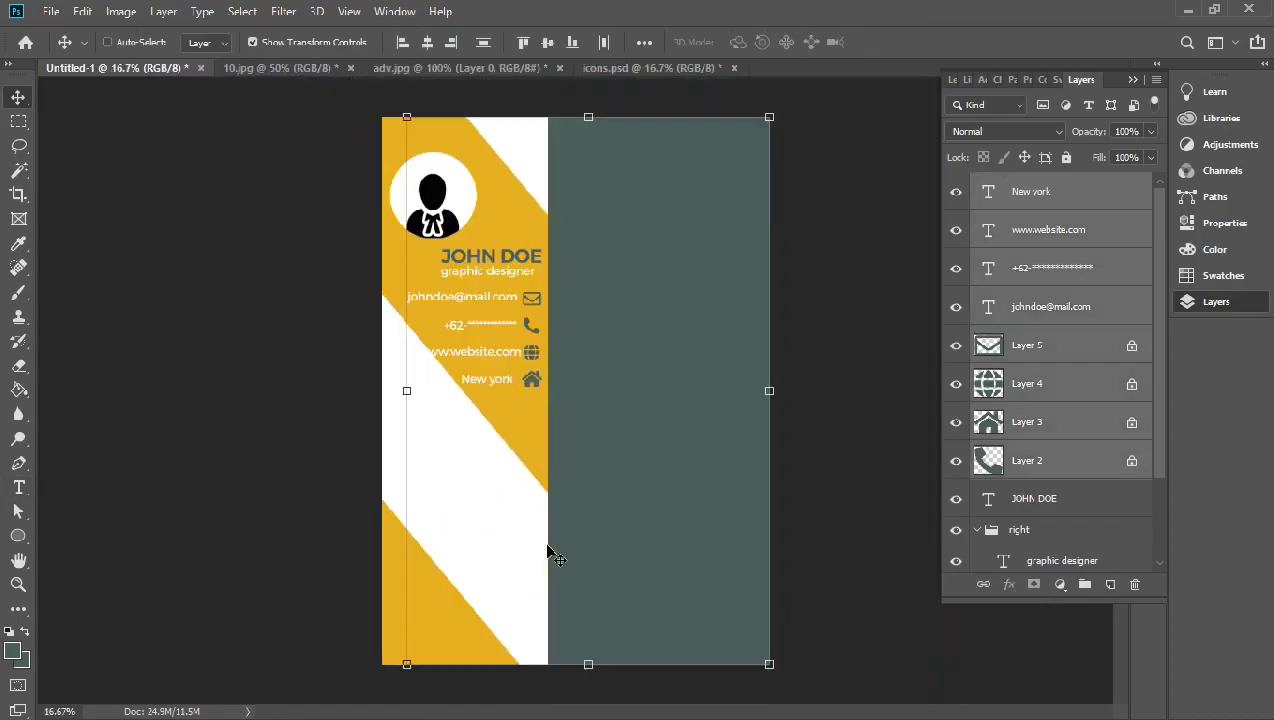
pyautogui.scroll(-3, 1100, 420)
pyautogui.hotkey('ctrl', '+')
pyautogui.hotkey('ctrl', '+')
pyautogui.hotkey('ctrl', '+')
pyautogui.hscroll(-2, 671, 134)
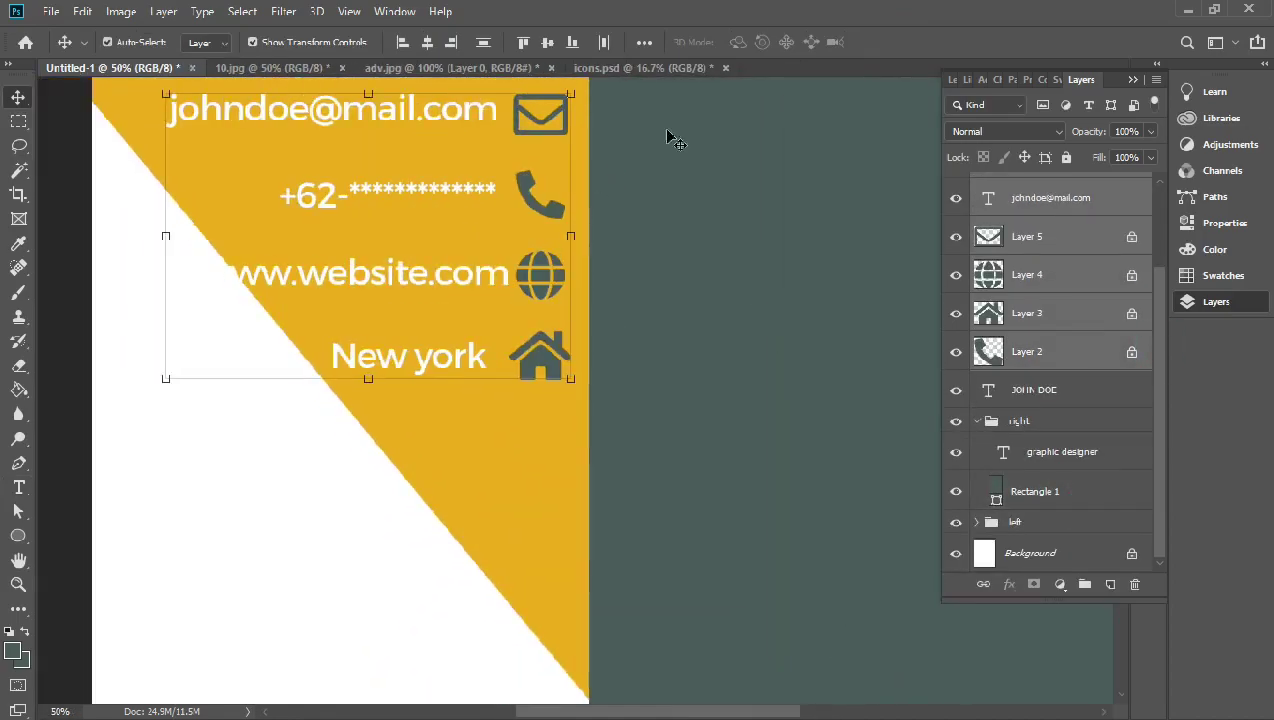
pyautogui.scroll(5, 1122, 362)
pyautogui.moveTo(165, 438); pyautogui.dragTo(223, 438)
pyautogui.click(897, 45)
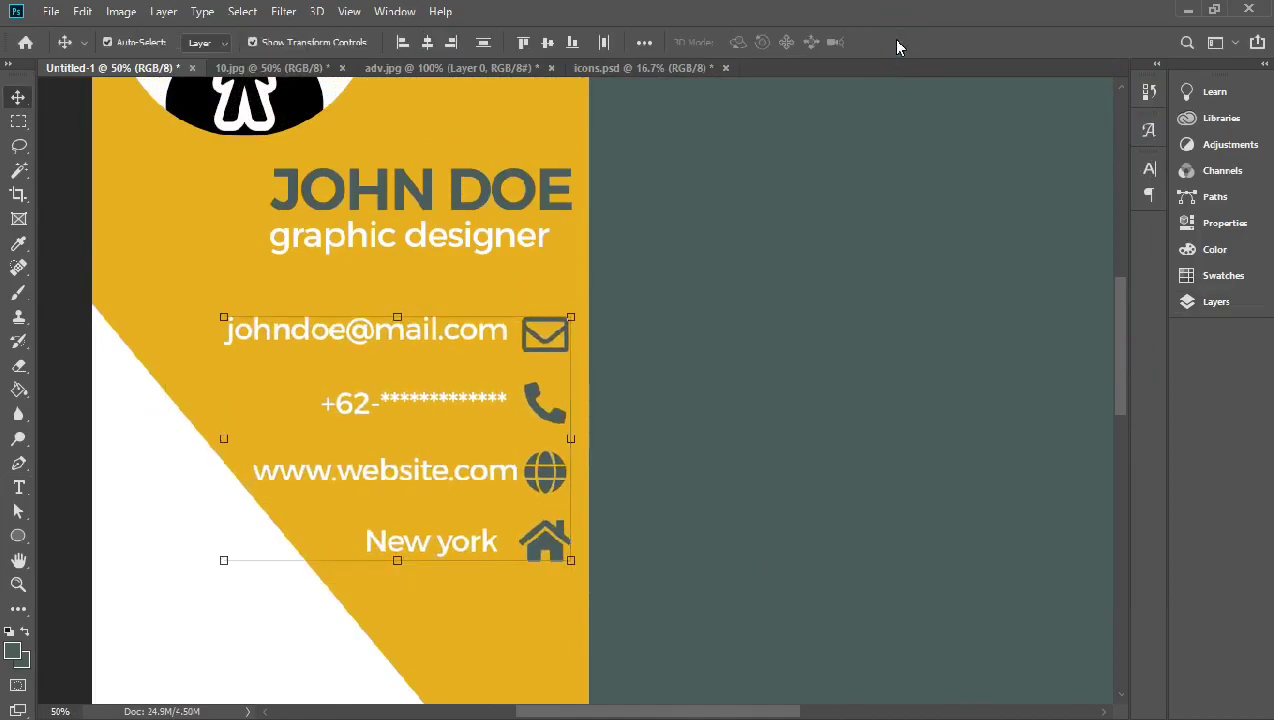
# Shift the email, phone, website and New york rows for even spacing
pyautogui.moveTo(524, 328); pyautogui.dragTo(524, 312)
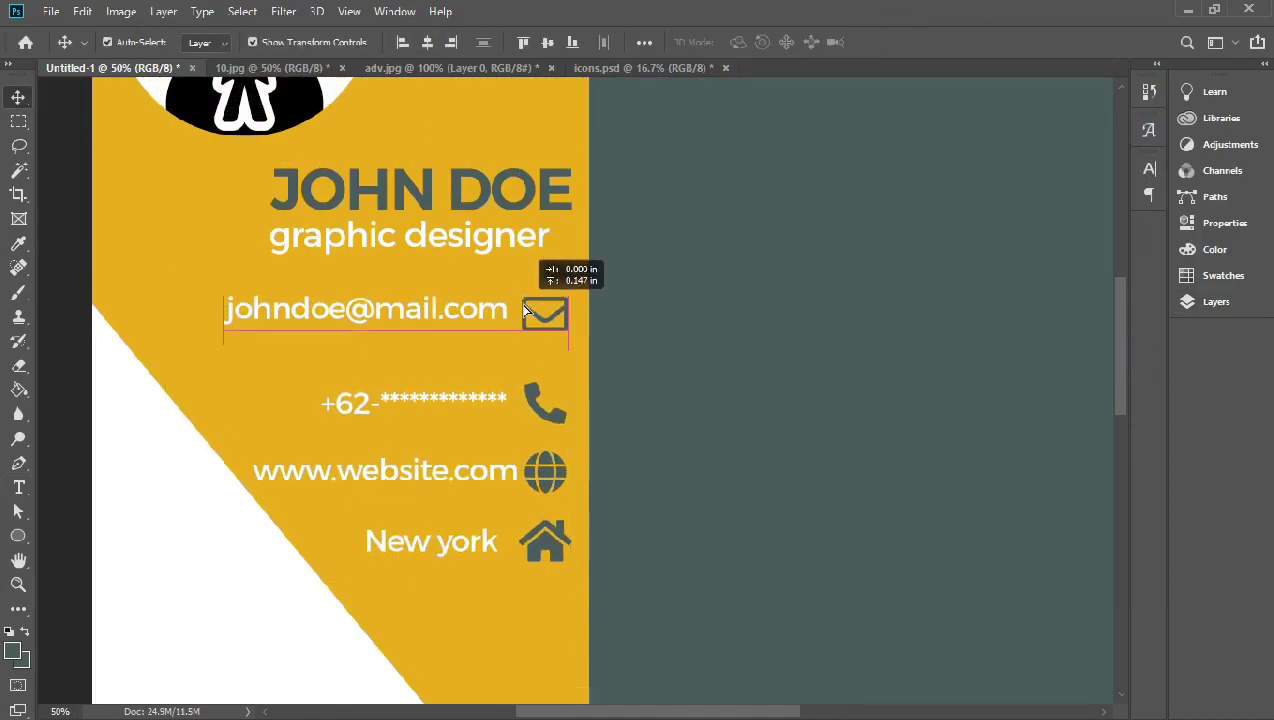
pyautogui.moveTo(498, 395); pyautogui.dragTo(526, 376)
pyautogui.moveTo(494, 432)
pyautogui.mouseDown()
pyautogui.moveTo(537, 458)
pyautogui.moveTo(533, 446)
pyautogui.mouseUp()
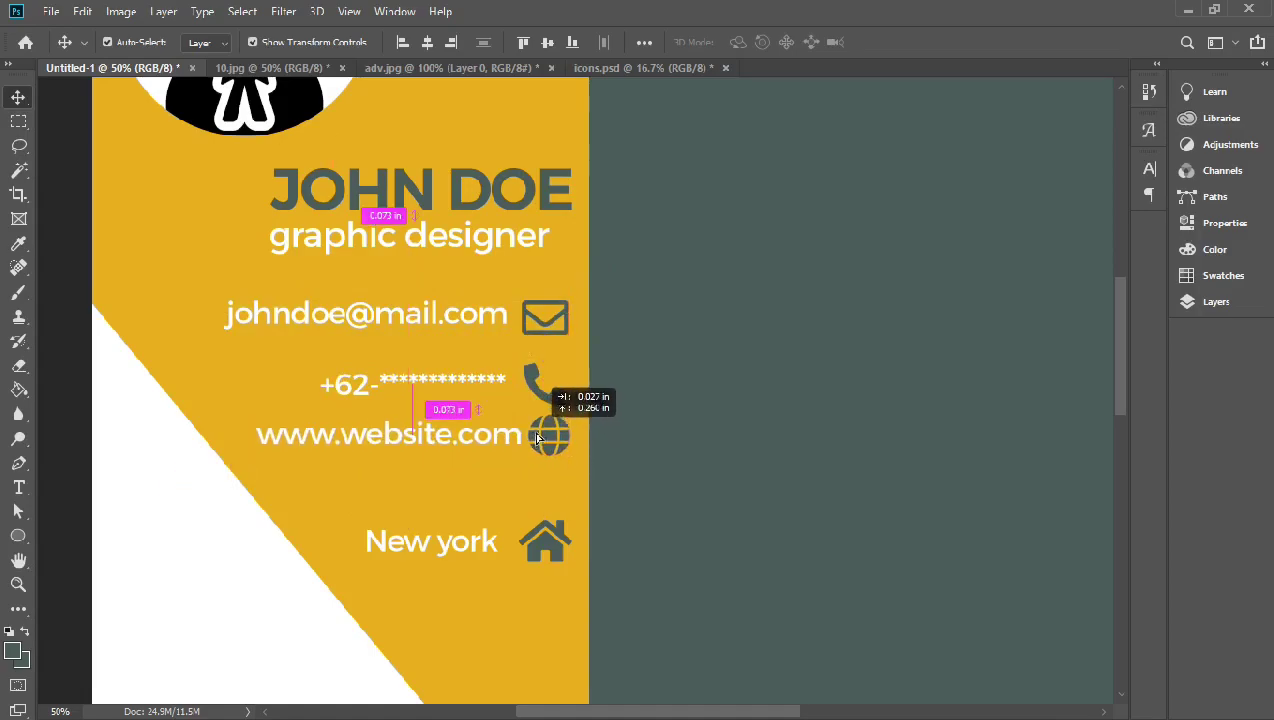
pyautogui.moveTo(533, 446); pyautogui.dragTo(535, 460)
pyautogui.moveTo(541, 547); pyautogui.dragTo(538, 529)
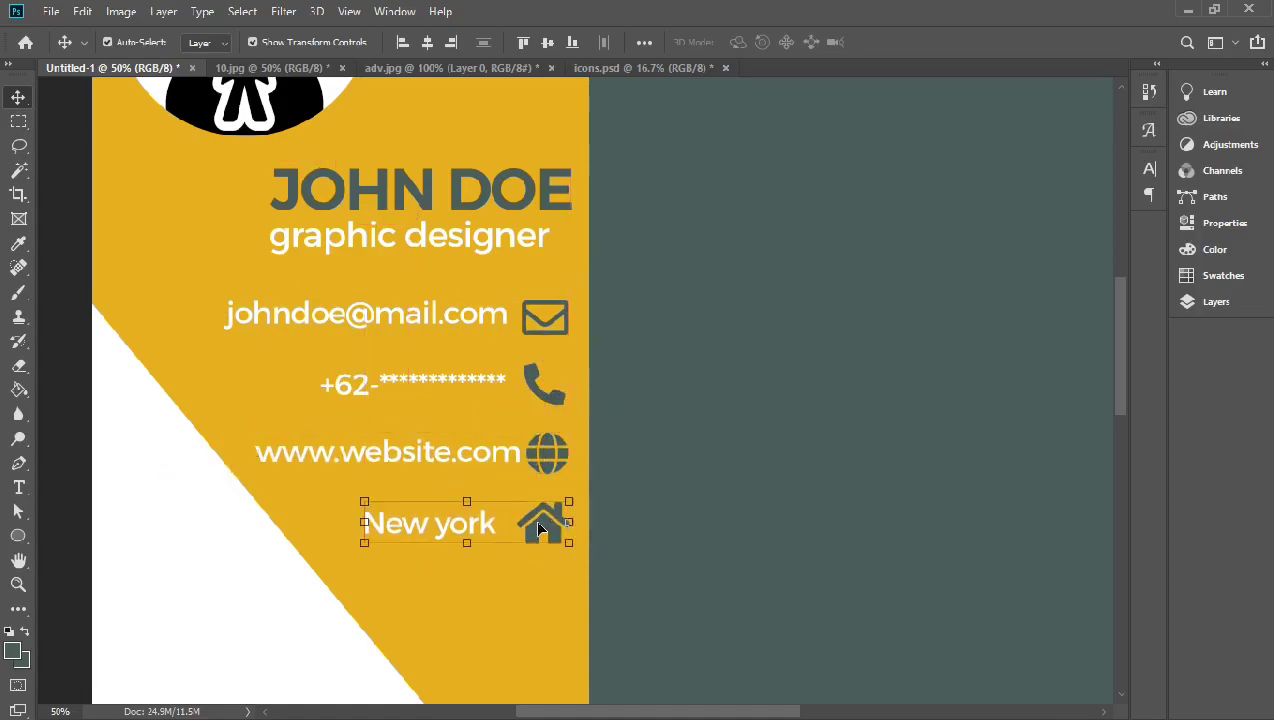
# Vertically centre the email, phone and website text on their icons
pyautogui.click(547, 42)
pyautogui.hotkey('alt', '[')
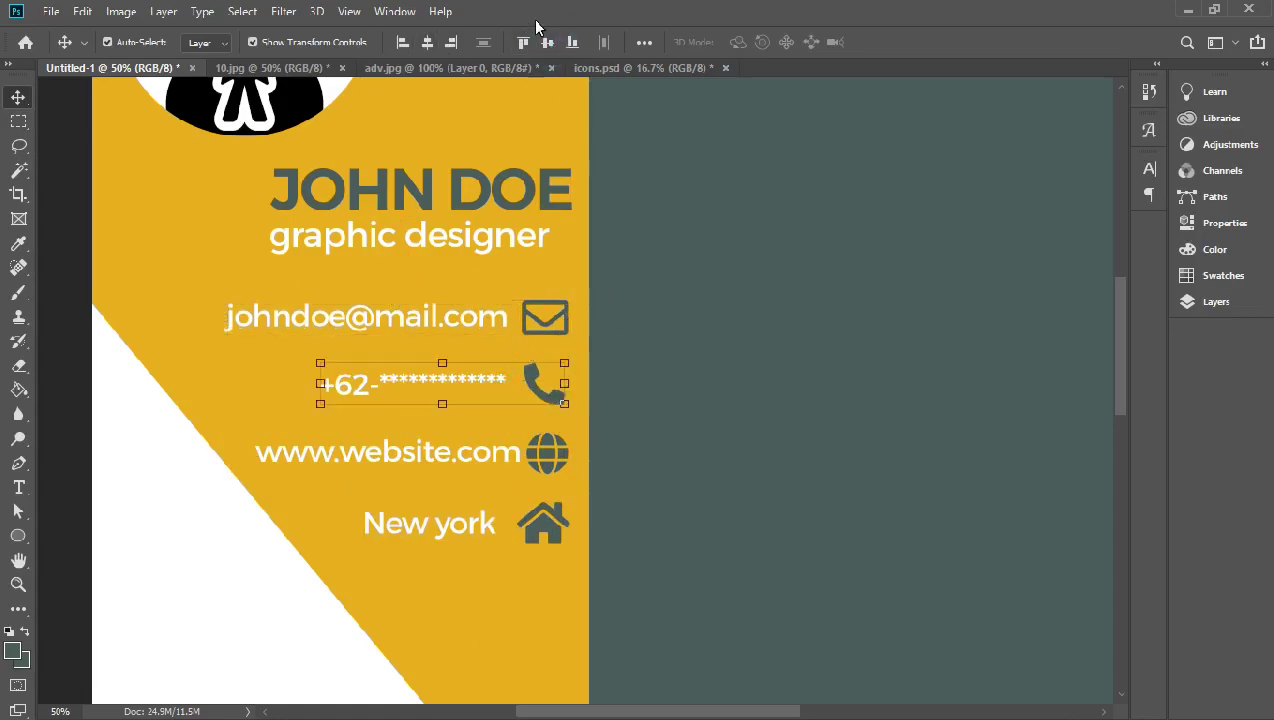
pyautogui.click(547, 42)
pyautogui.hotkey('alt', '[')
pyautogui.click(547, 42)
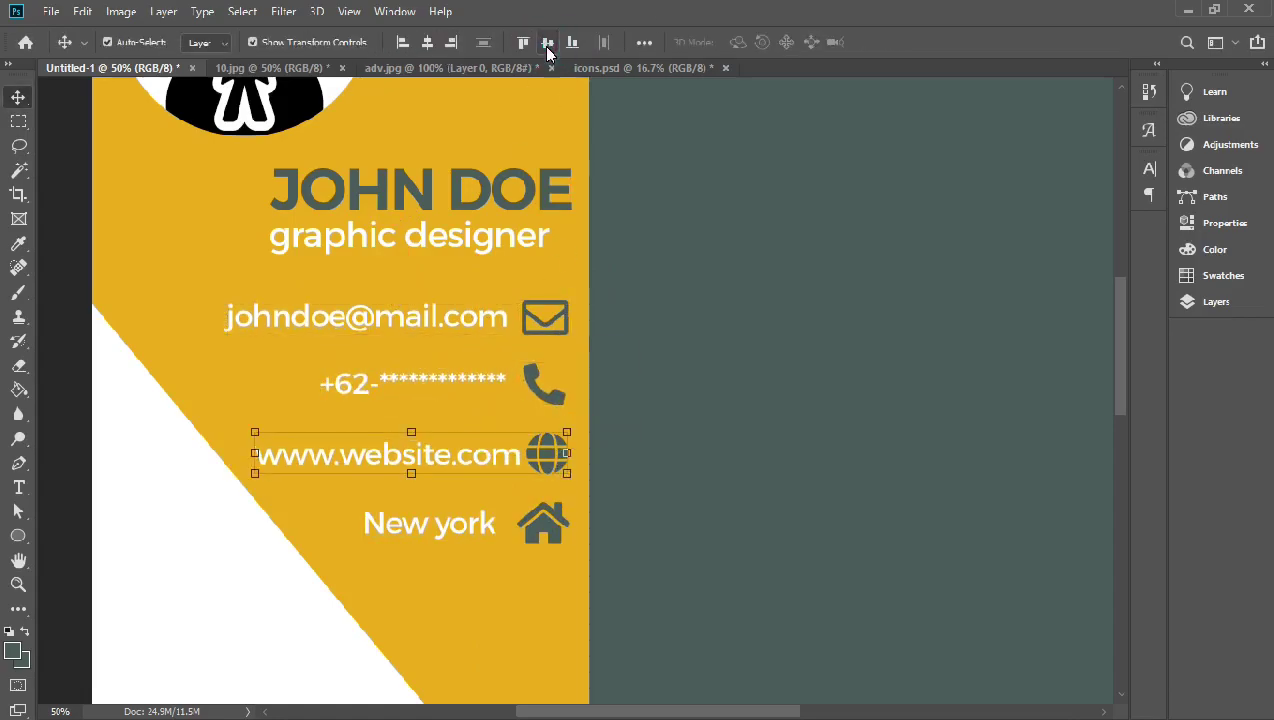
pyautogui.moveTo(469, 455); pyautogui.dragTo(456, 458)
# Align the right edges of all four contact text lines
pyautogui.keyDown('shift'); pyautogui.click(478, 520); pyautogui.keyUp('shift')
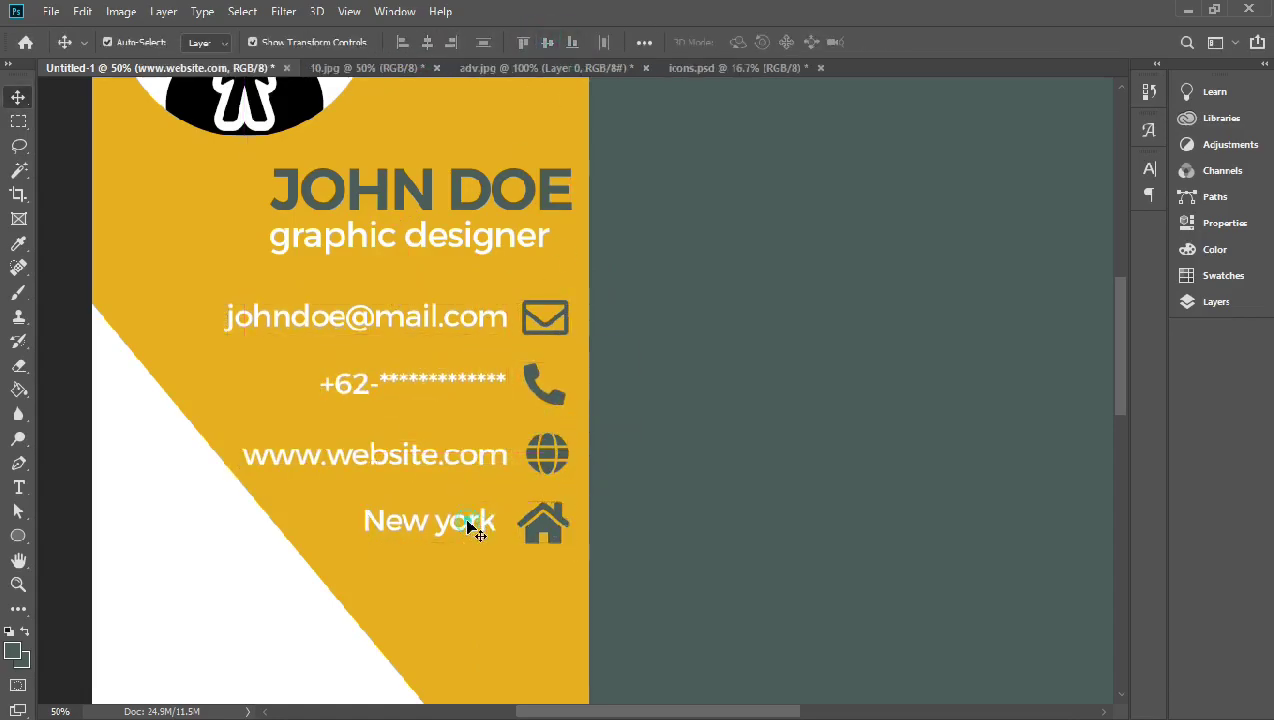
pyautogui.click(451, 42)
pyautogui.click(745, 330)
pyautogui.hotkey('ctrl', '-')
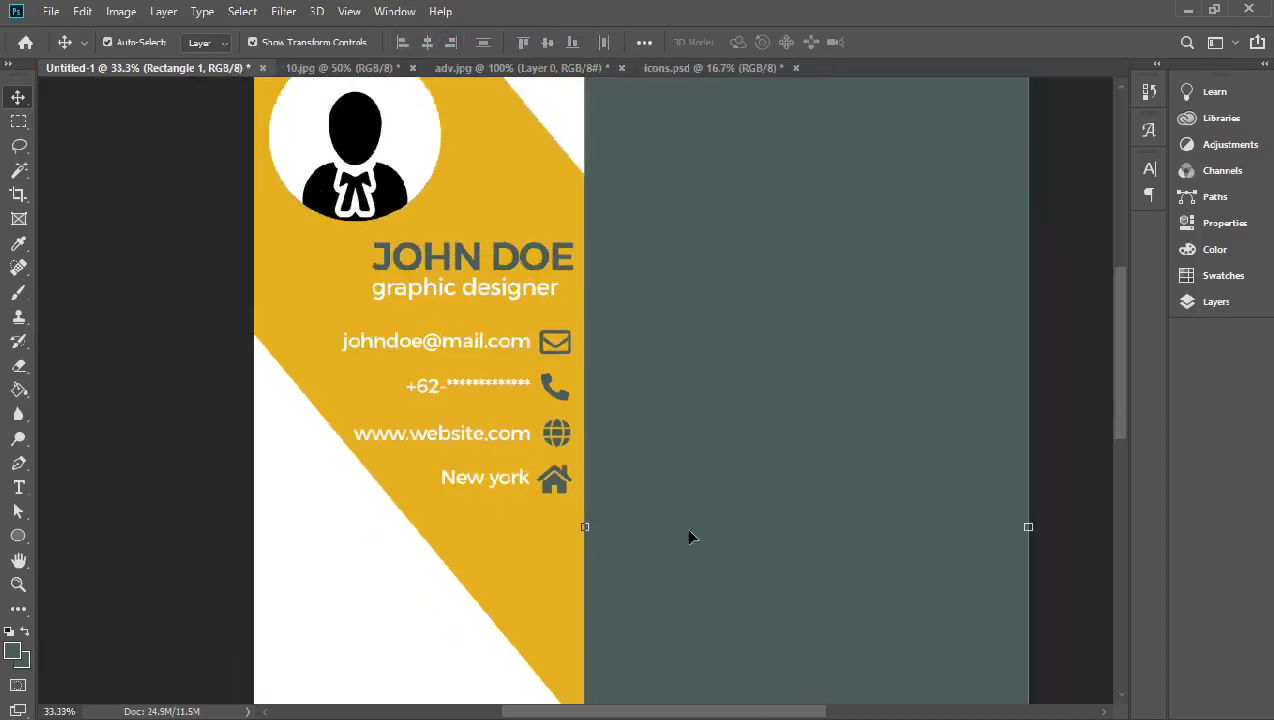
# Reduce the email text size to 12 pt
pyautogui.click(430, 340)
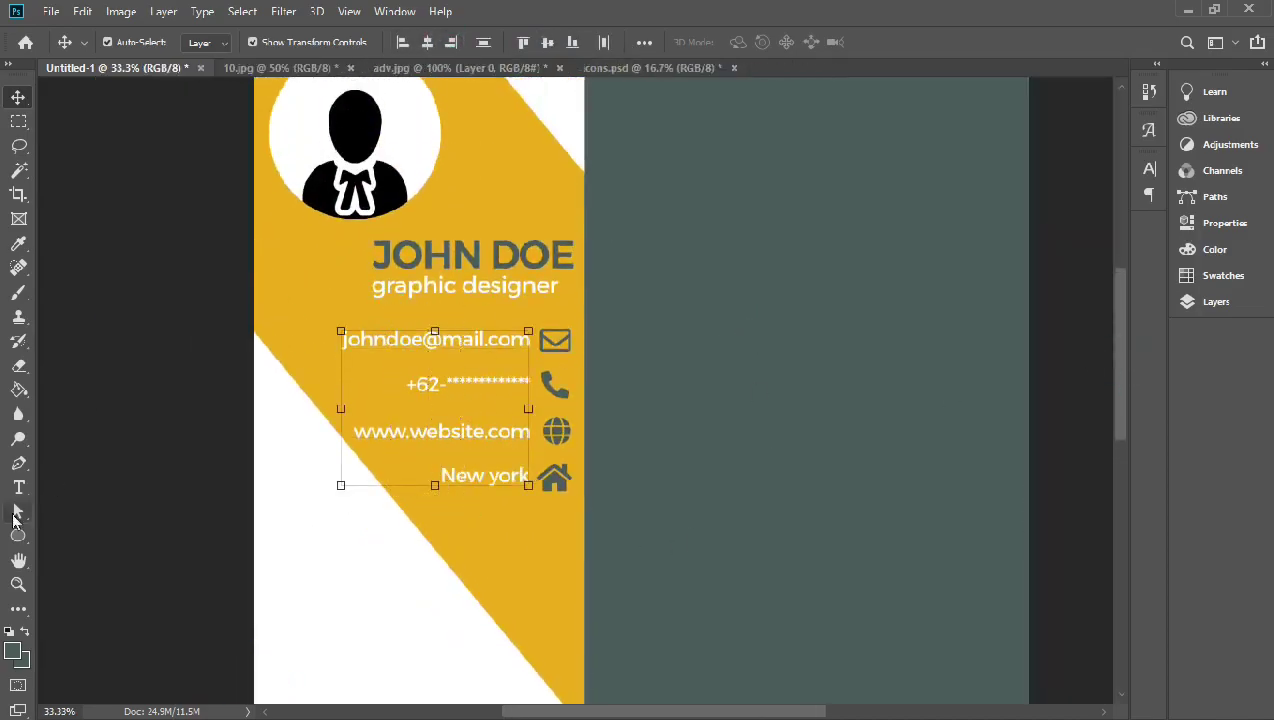
pyautogui.press('t')
pyautogui.click(447, 343)
pyautogui.hotkey('ctrl', 'a')
pyautogui.click(514, 42)
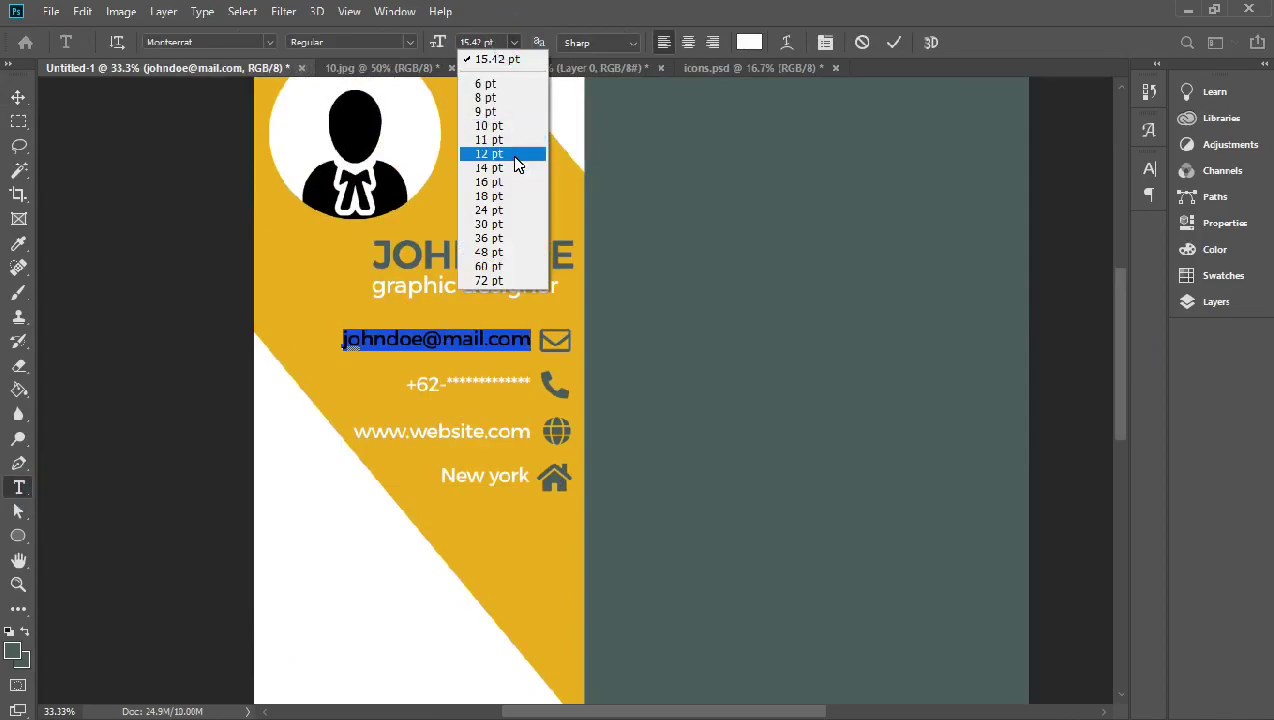
pyautogui.click(512, 166)
pyautogui.click(514, 42)
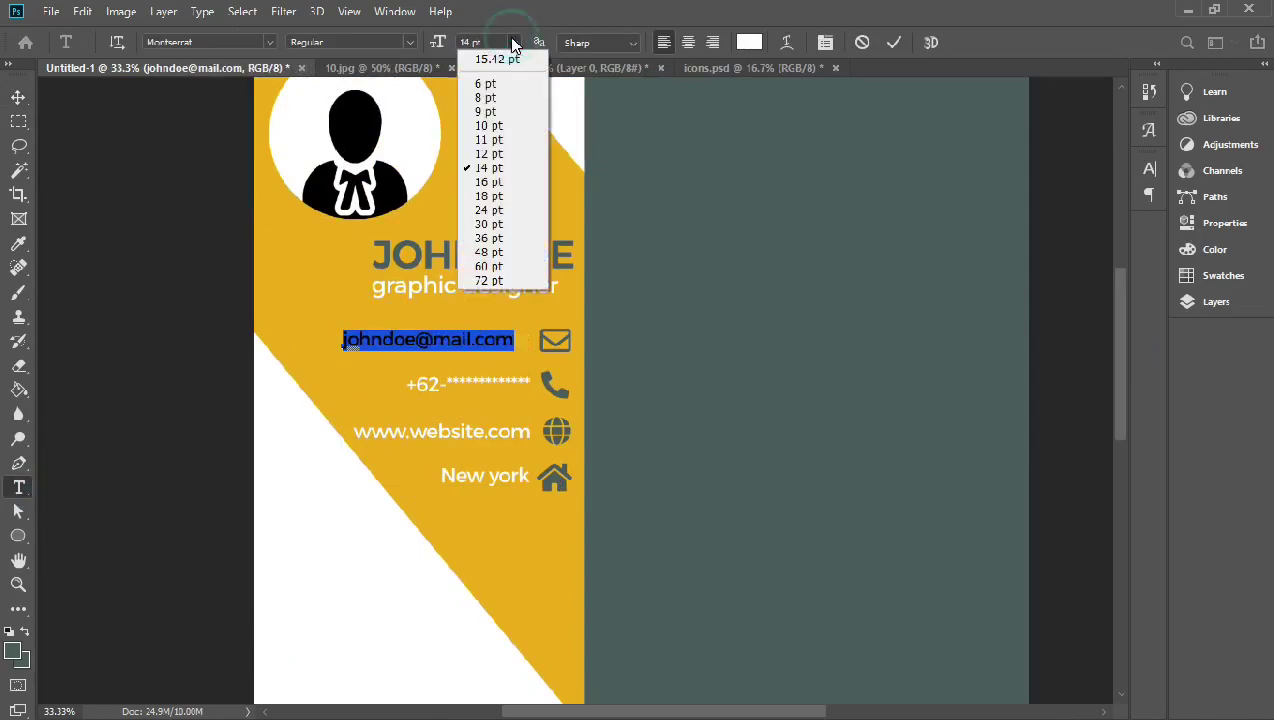
pyautogui.click(505, 154)
pyautogui.click(505, 92)
# Type a 'skills' heading on the white band below the contact rows
pyautogui.hotkey('ctrl', '-')
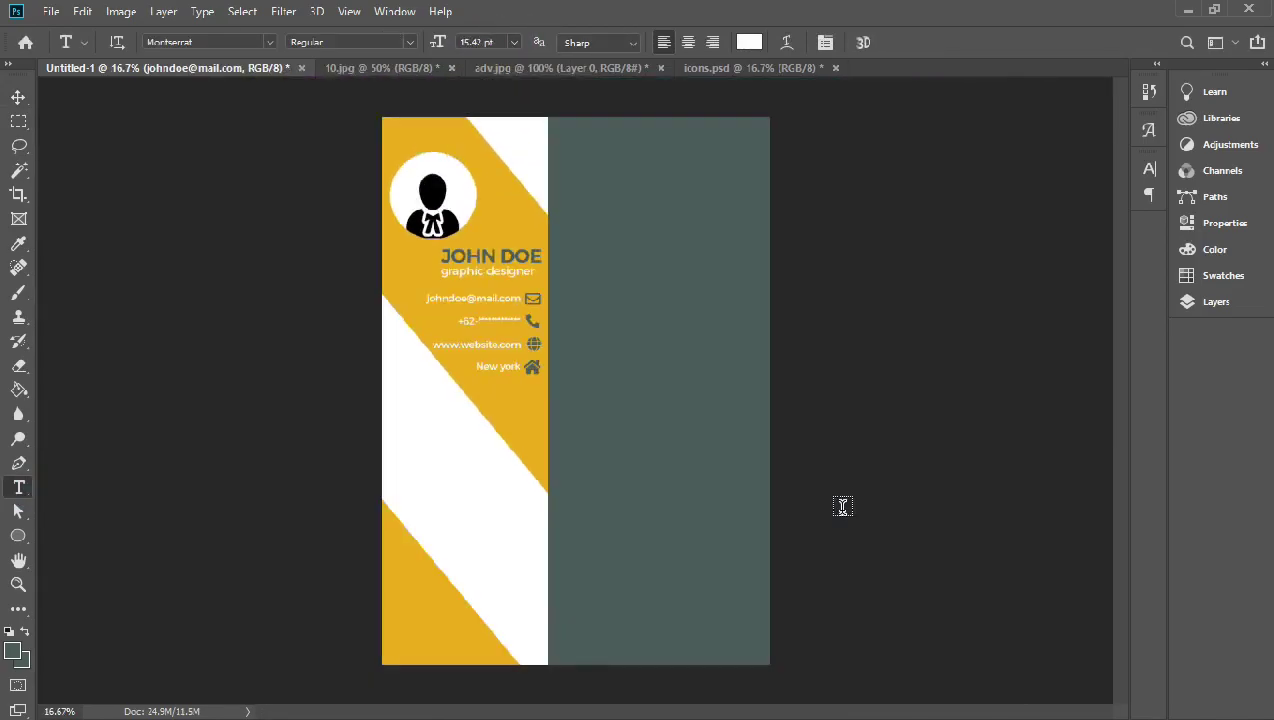
pyautogui.hotkey('ctrl', '+')
pyautogui.moveTo(1122, 393); pyautogui.dragTo(1130, 420)
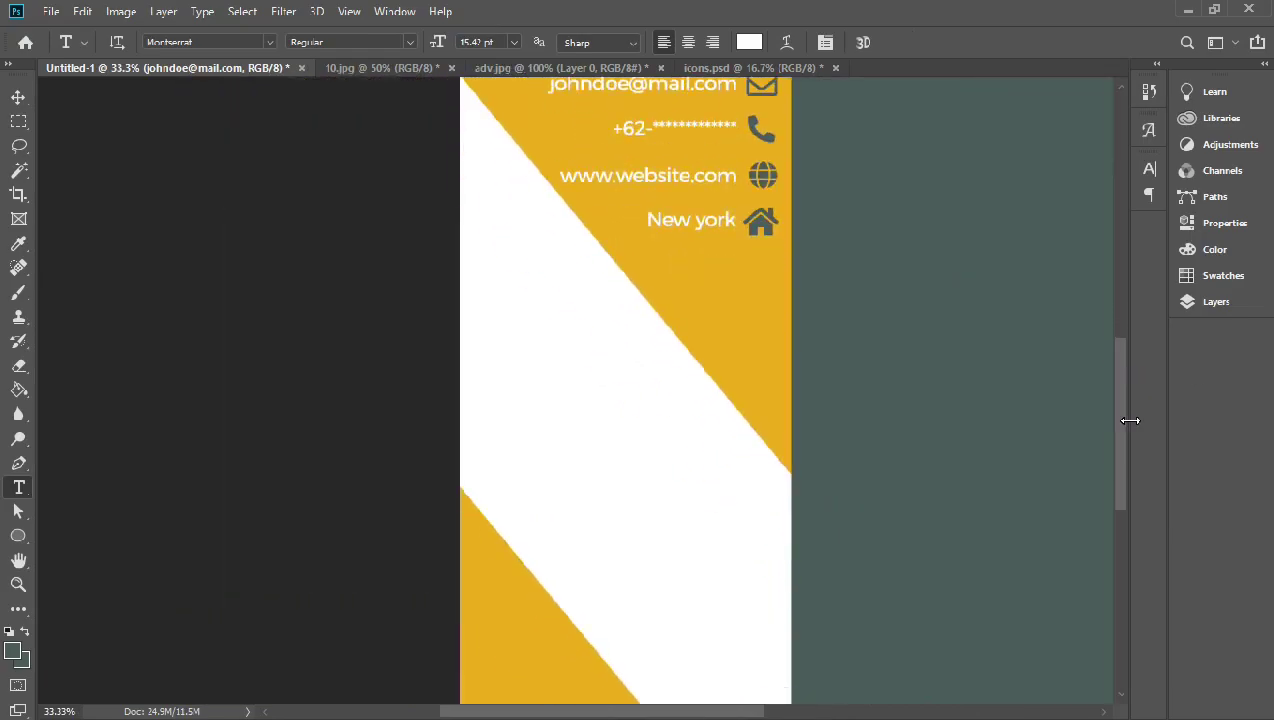
pyautogui.click(468, 255)
pyautogui.write('skills')
pyautogui.hotkey('ctrl', 'Return')
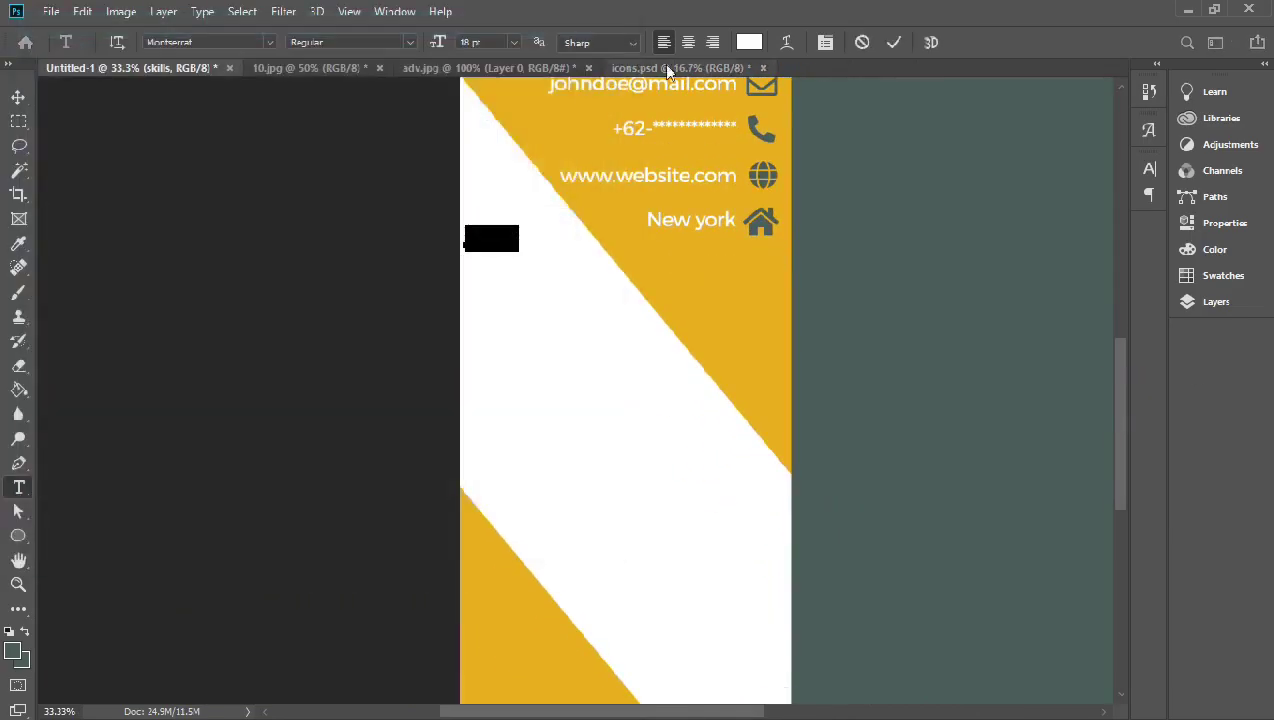
# Colour the skills heading grey-teal and make it Semi Bold
pyautogui.click(749, 42)
pyautogui.click(950, 300)
pyautogui.click(455, 108)
pyautogui.click(410, 42)
pyautogui.click(340, 110)
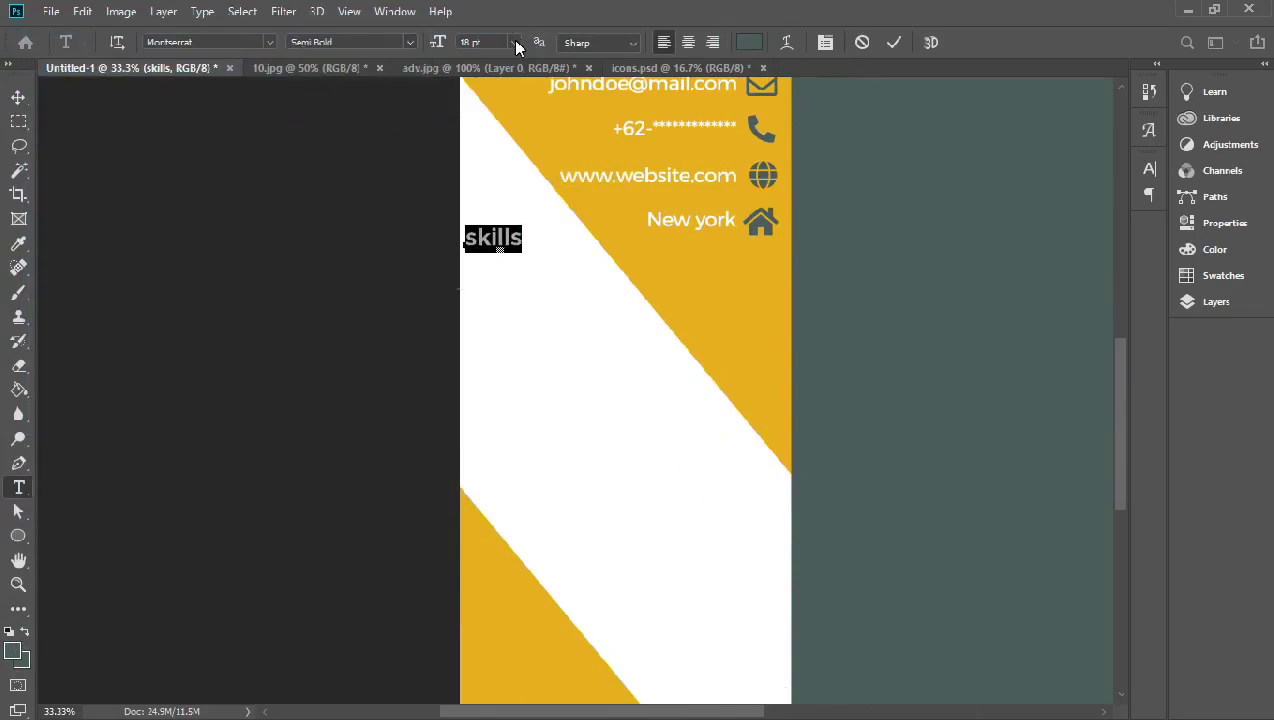
pyautogui.click(893, 42)
# Nudge the skills heading slightly right into position
pyautogui.press('v')
pyautogui.moveTo(505, 235)
pyautogui.mouseDown()
pyautogui.moveTo(535, 245)
pyautogui.moveTo(537, 269)
pyautogui.mouseUp()
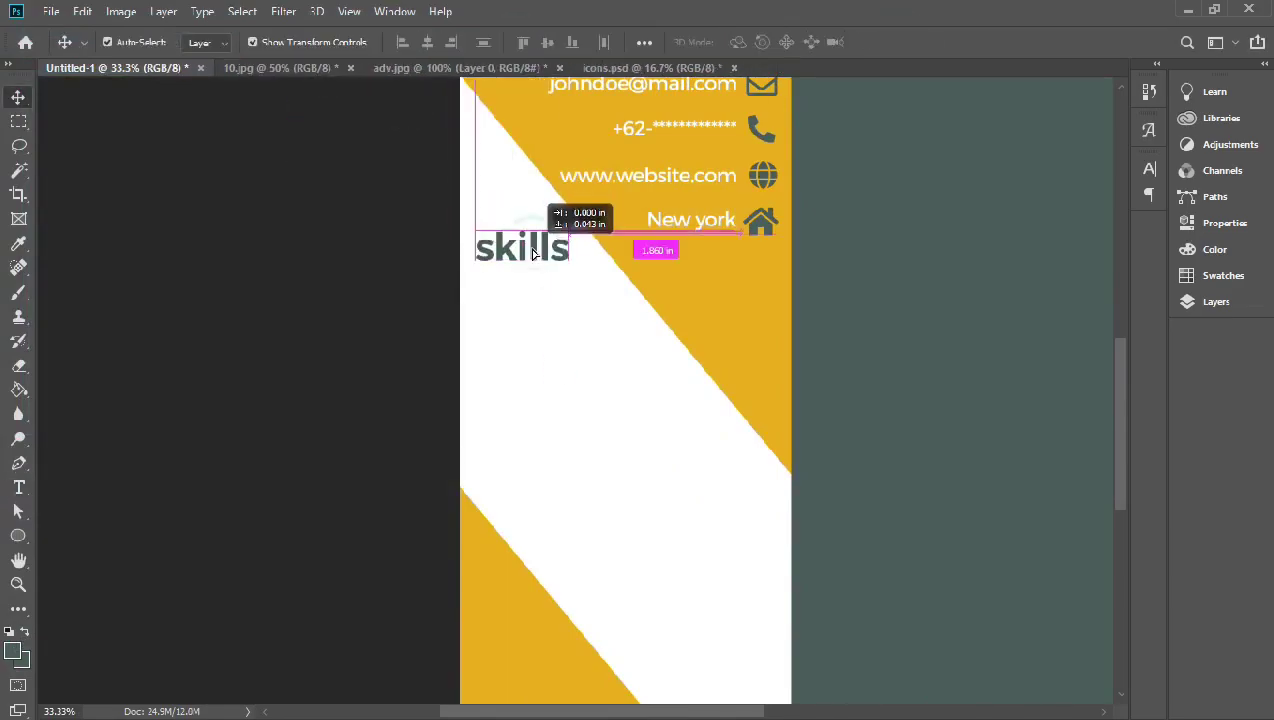
pyautogui.click(555, 418)
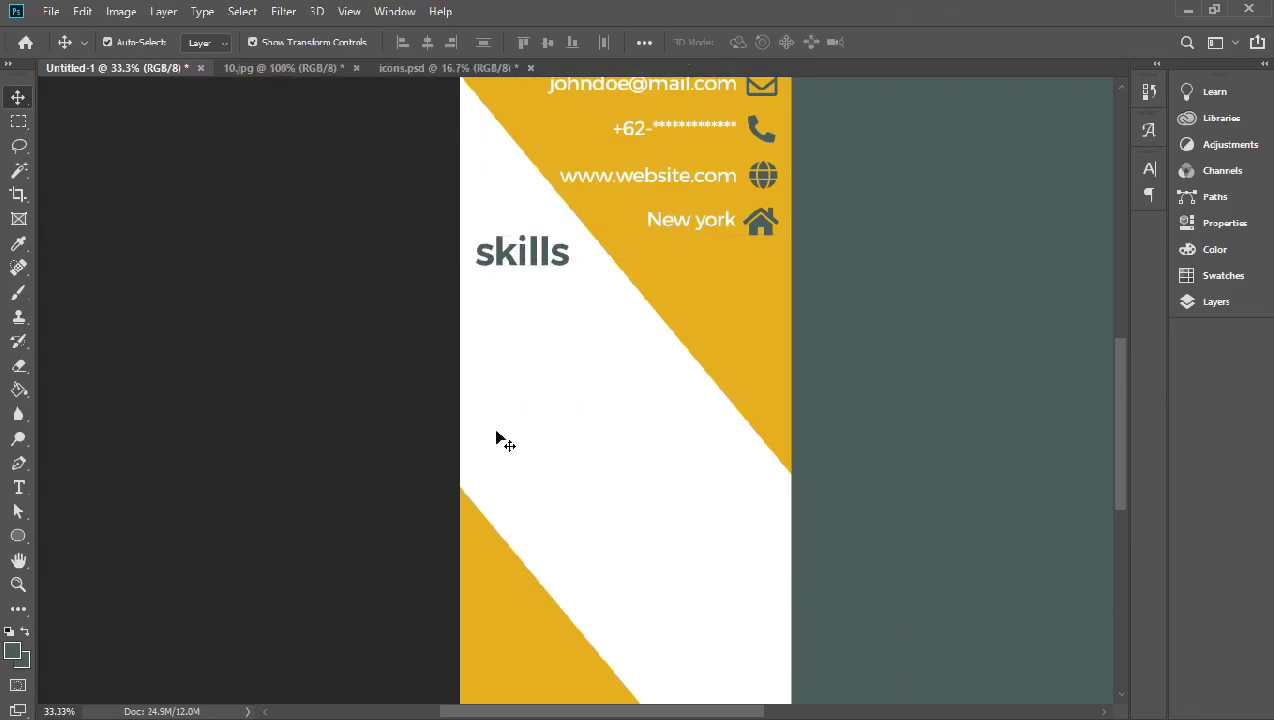
# Draw a 250 px circle below the heading, filled with the card's yellow-orange
pyautogui.press('u')
pyautogui.moveTo(497, 301); pyautogui.dragTo(574, 384)
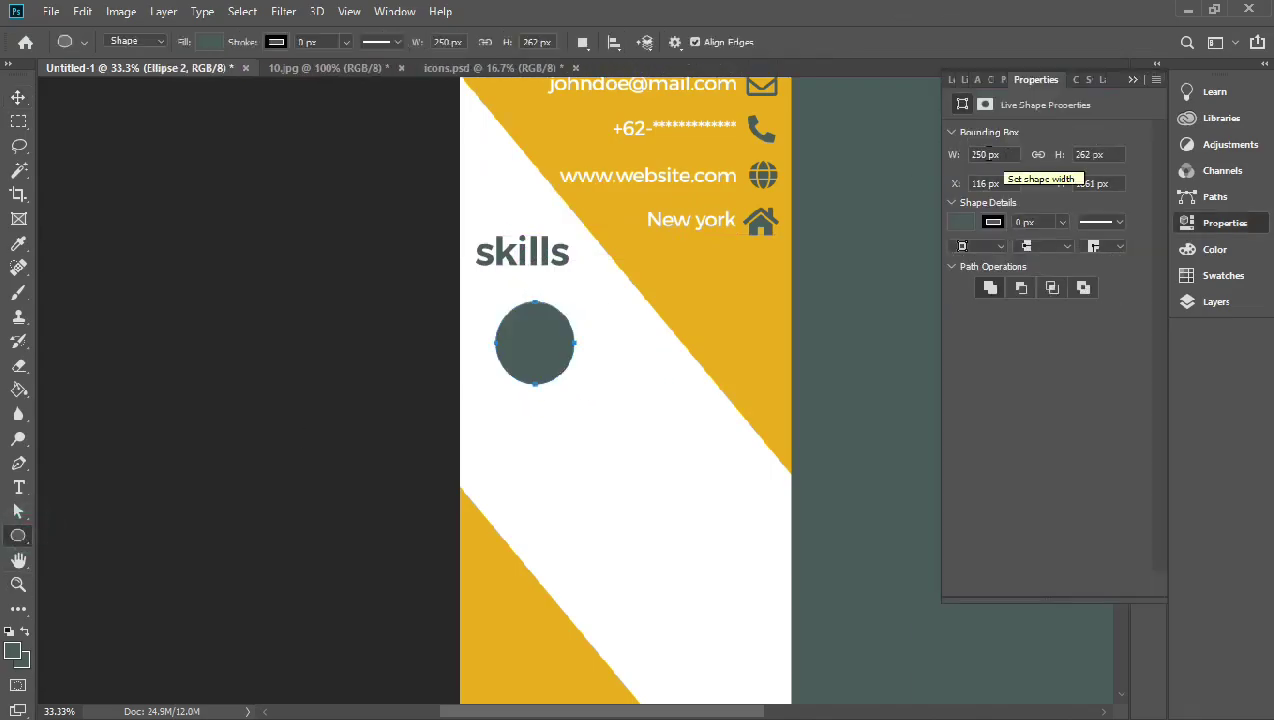
pyautogui.click(963, 223)
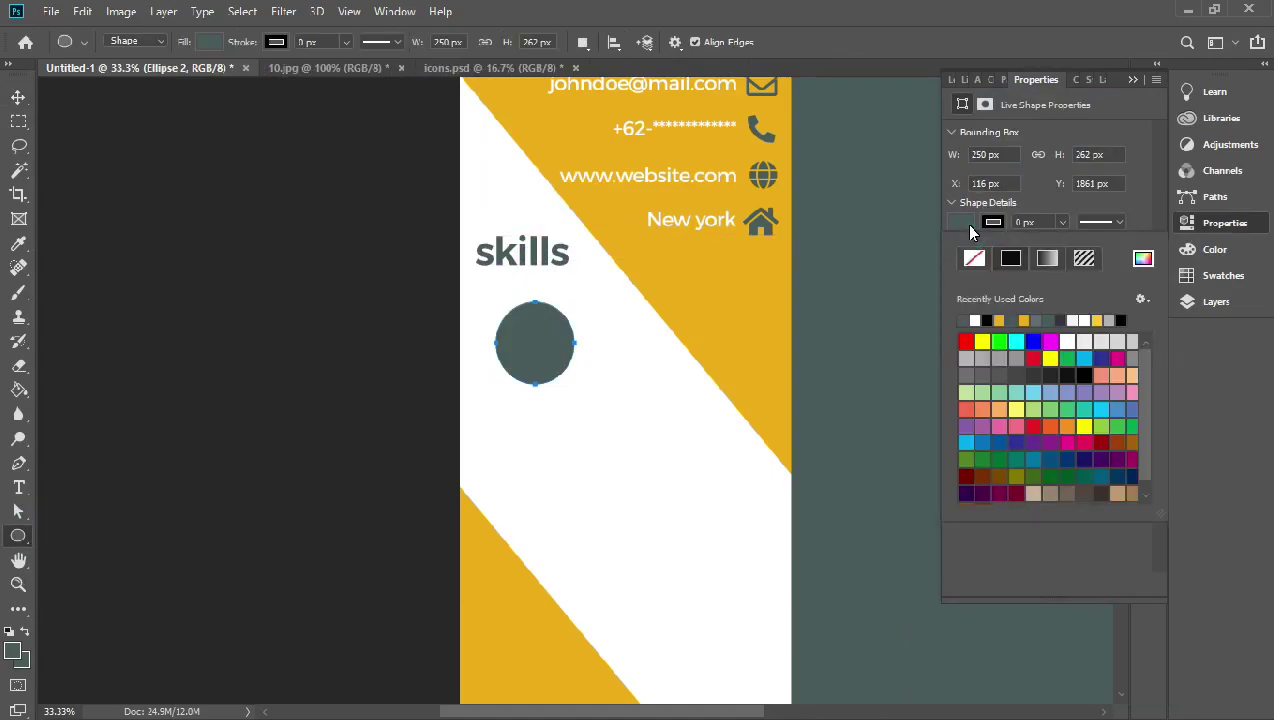
pyautogui.press('i')
pyautogui.click(763, 248)
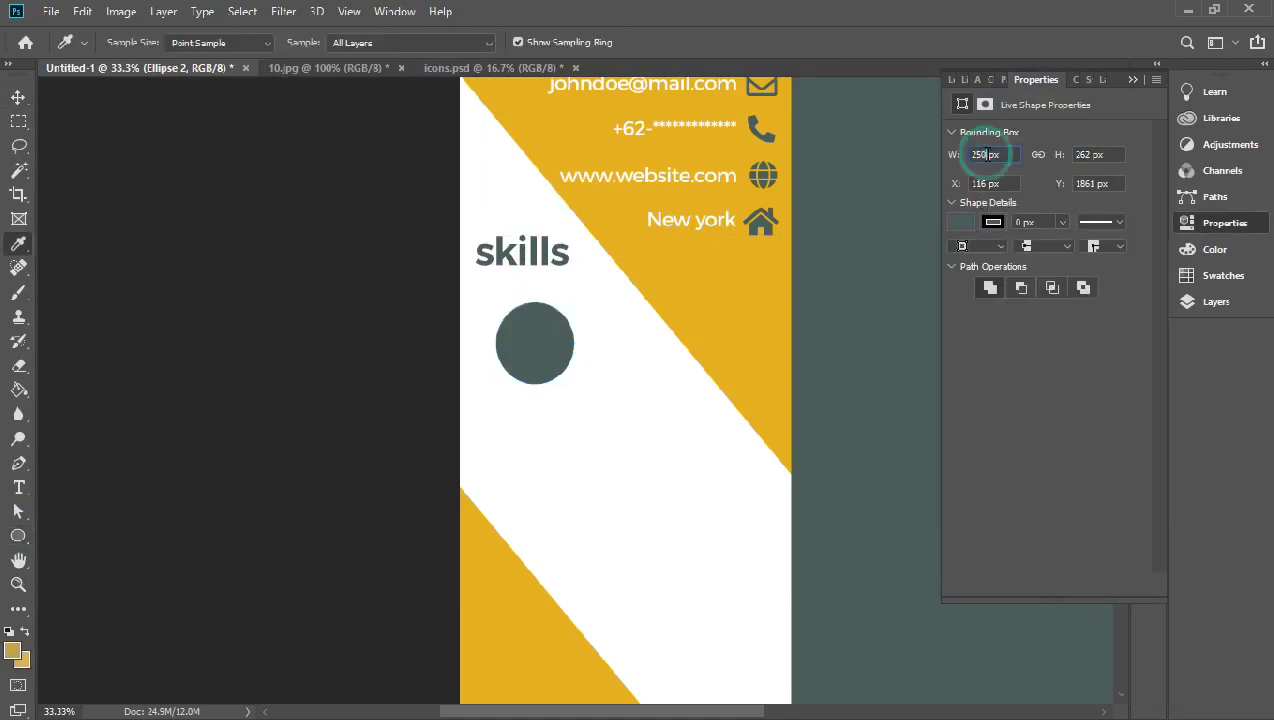
pyautogui.click(1099, 154)
pyautogui.write('250')
pyautogui.click(964, 224)
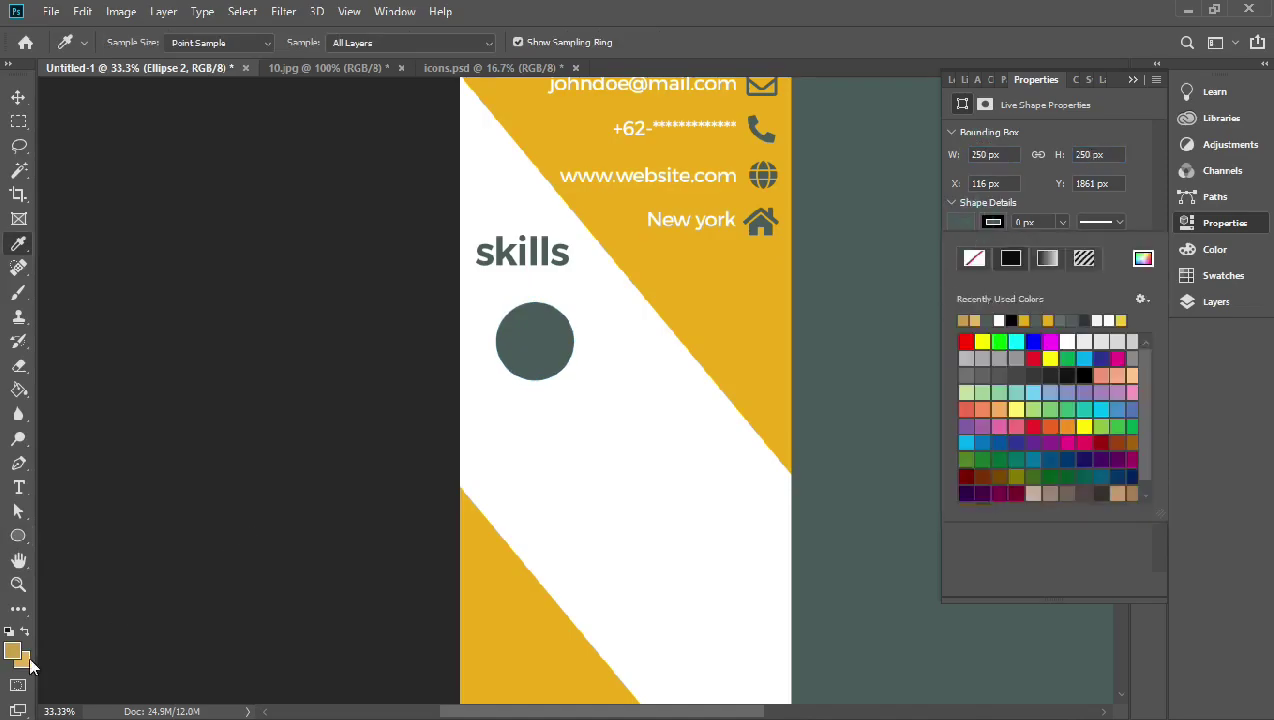
pyautogui.click(1143, 260)
pyautogui.click(492, 112)
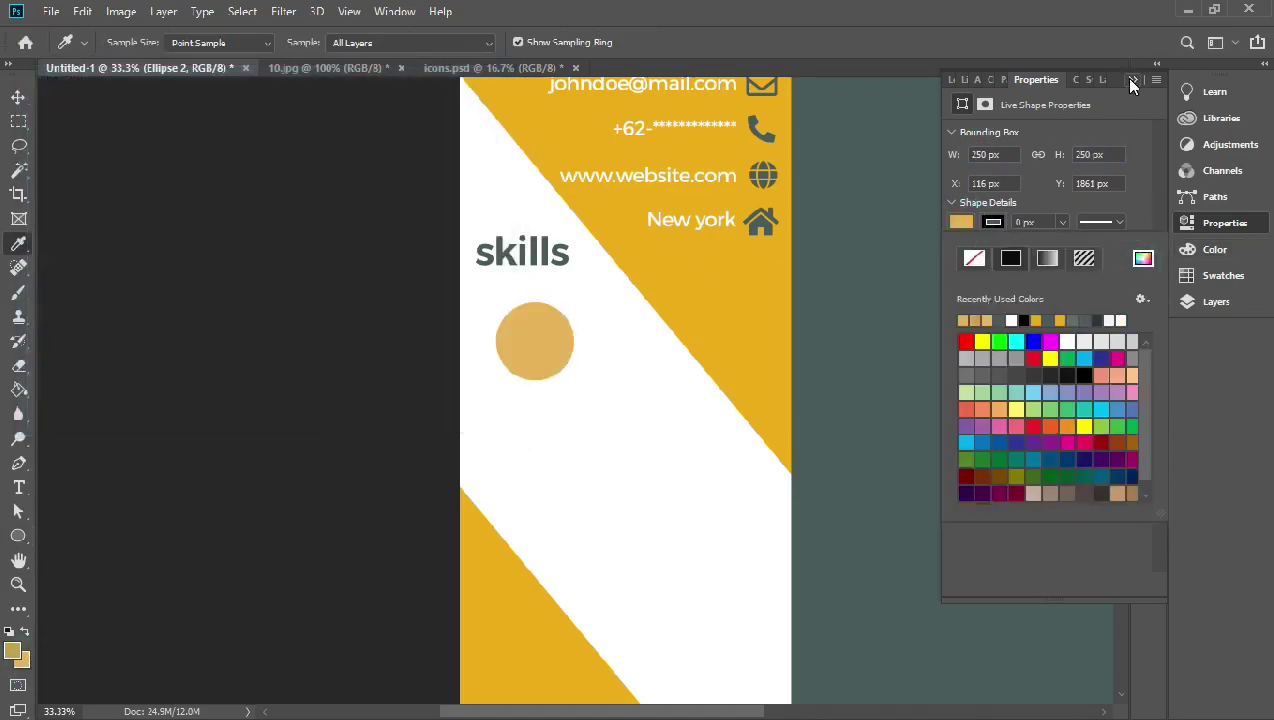
# Duplicate the circle and give the copy a slightly darker orange fill
pyautogui.press('v')
pyautogui.hotkey('ctrl', 'j')
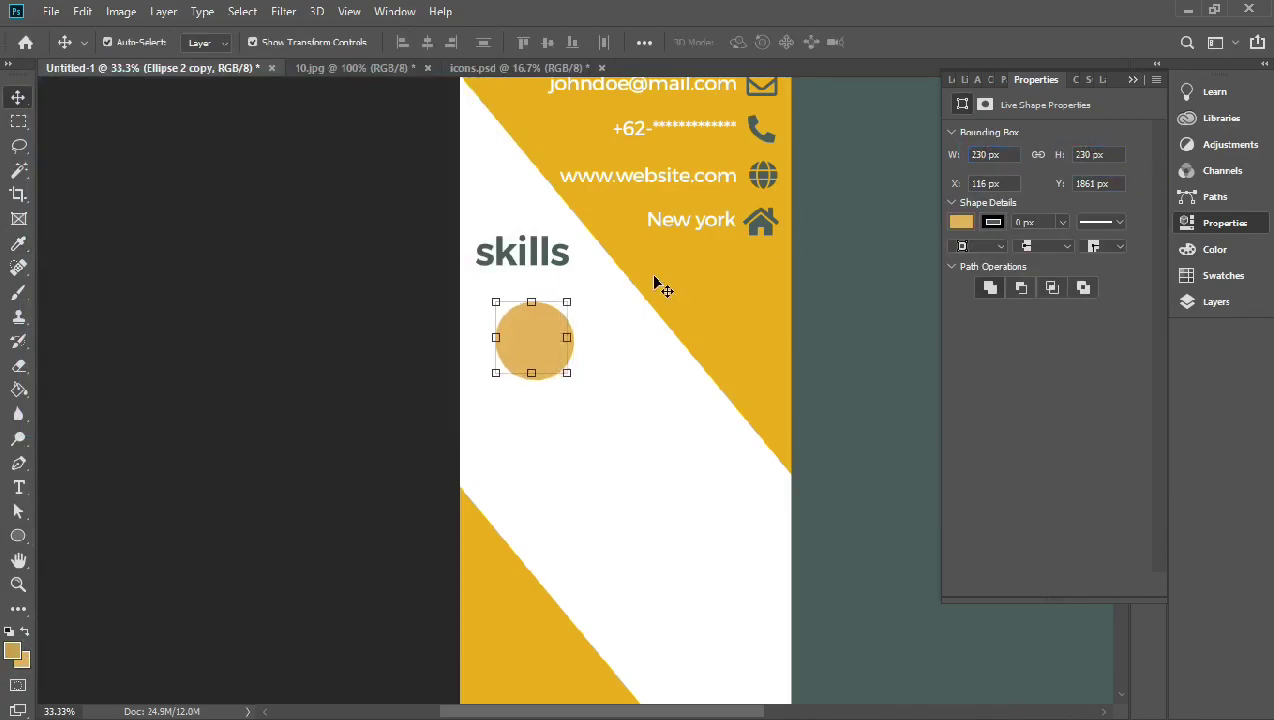
pyautogui.click(960, 222)
pyautogui.click(1143, 258)
pyautogui.click(482, 118)
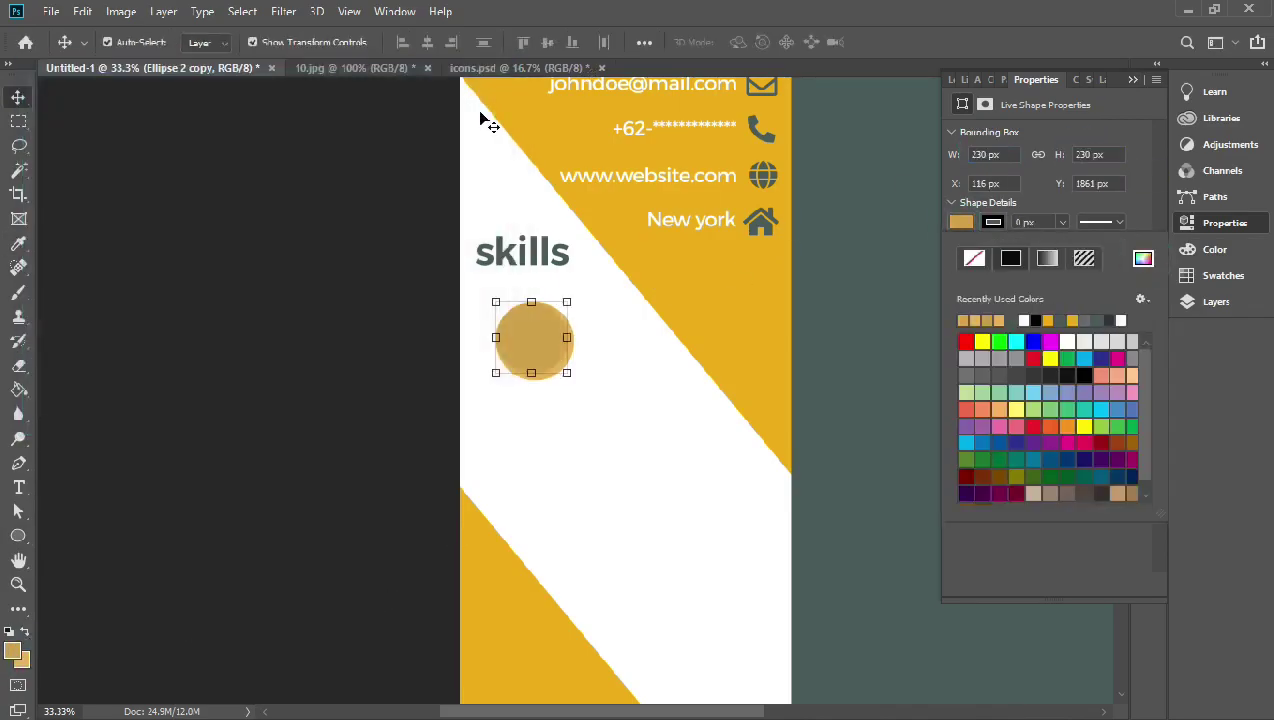
pyautogui.press('Escape')
pyautogui.hotkey('ctrl', '1')
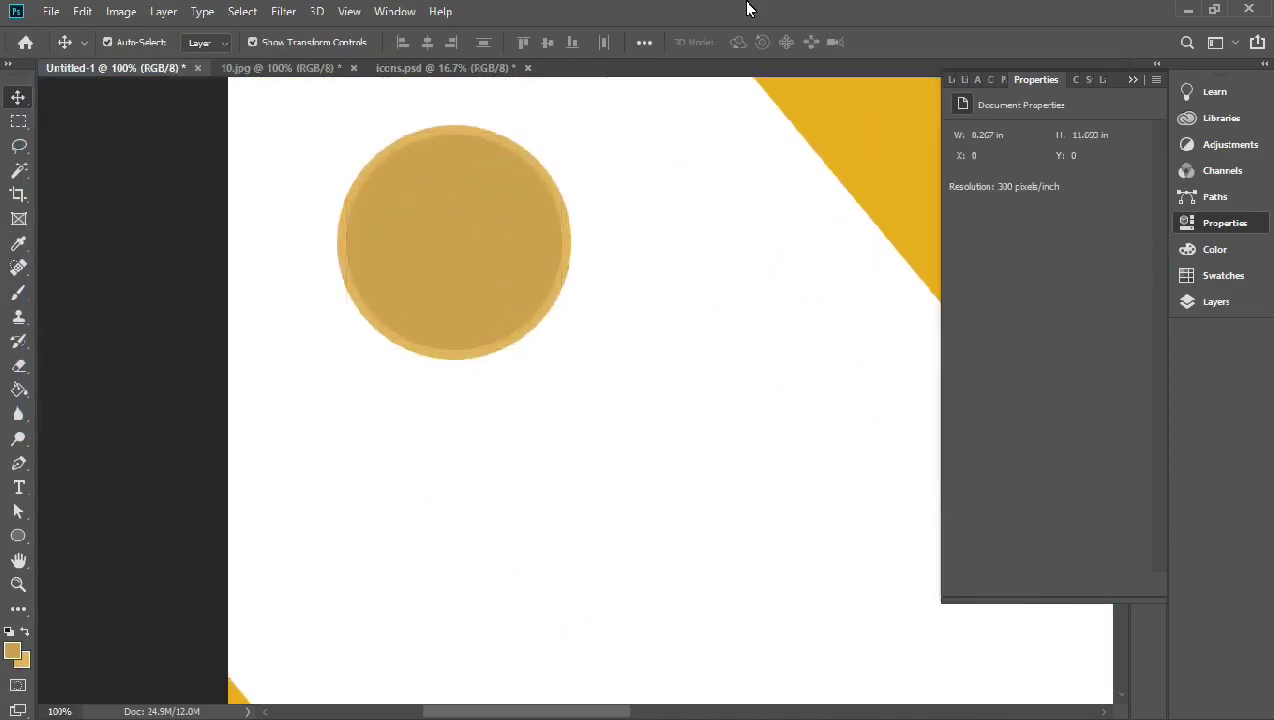
pyautogui.click(473, 225)
pyautogui.write('200')
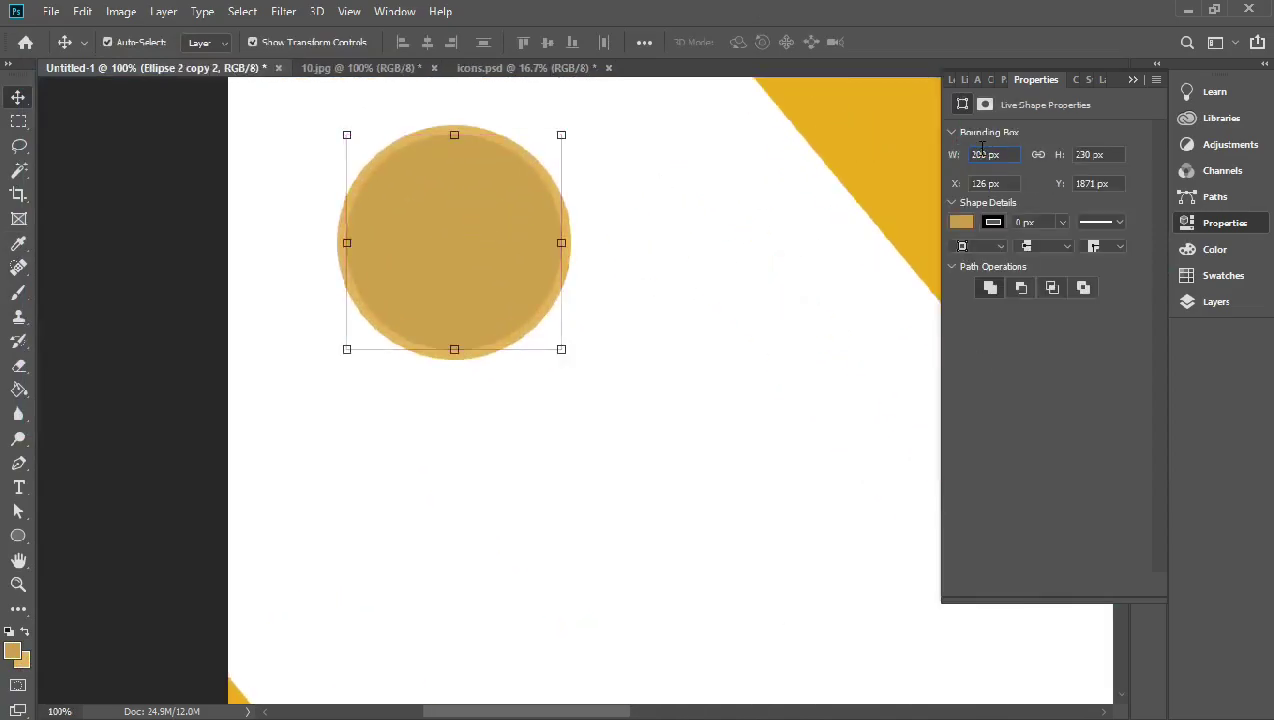
# Fill a circle copy white (ffffff), set it 180 px wide and centre it in the ring
pyautogui.click(960, 222)
pyautogui.click(1143, 258)
pyautogui.write('ffffff')
pyautogui.press('Return')
pyautogui.moveTo(455, 190); pyautogui.dragTo(470, 205)
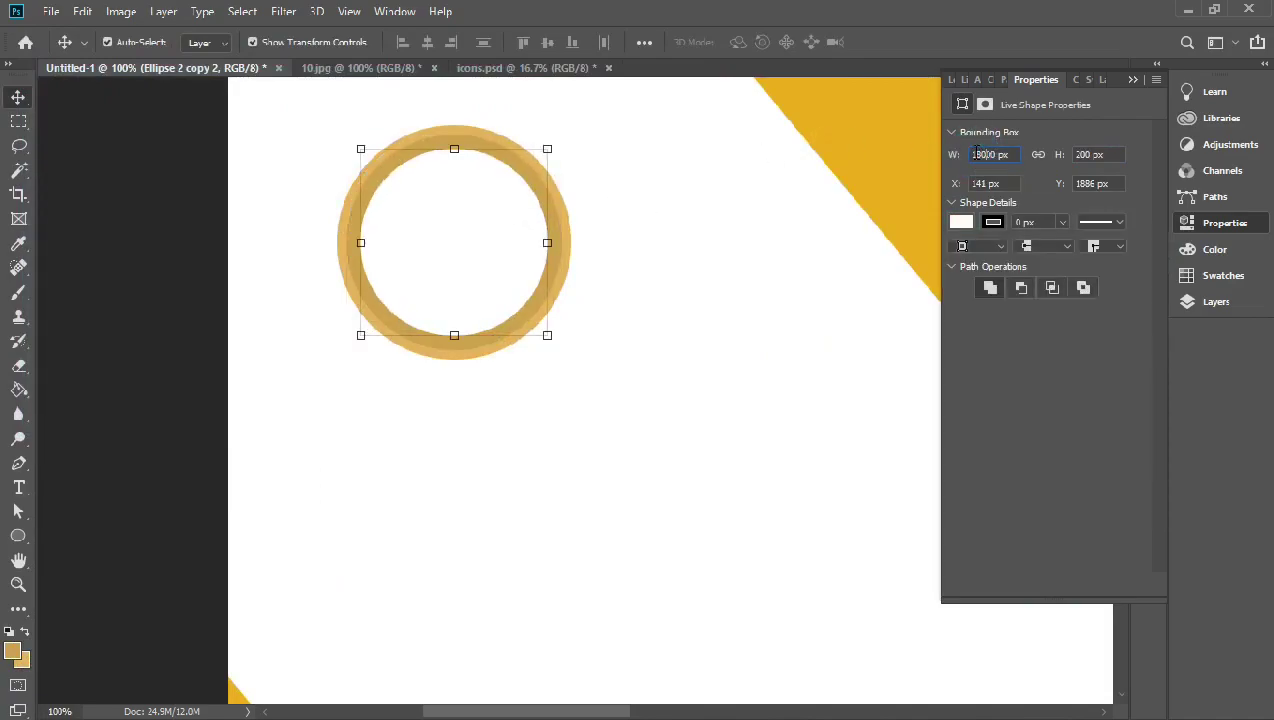
pyautogui.press('Tab')
pyautogui.moveTo(453, 229); pyautogui.dragTo(463, 239)
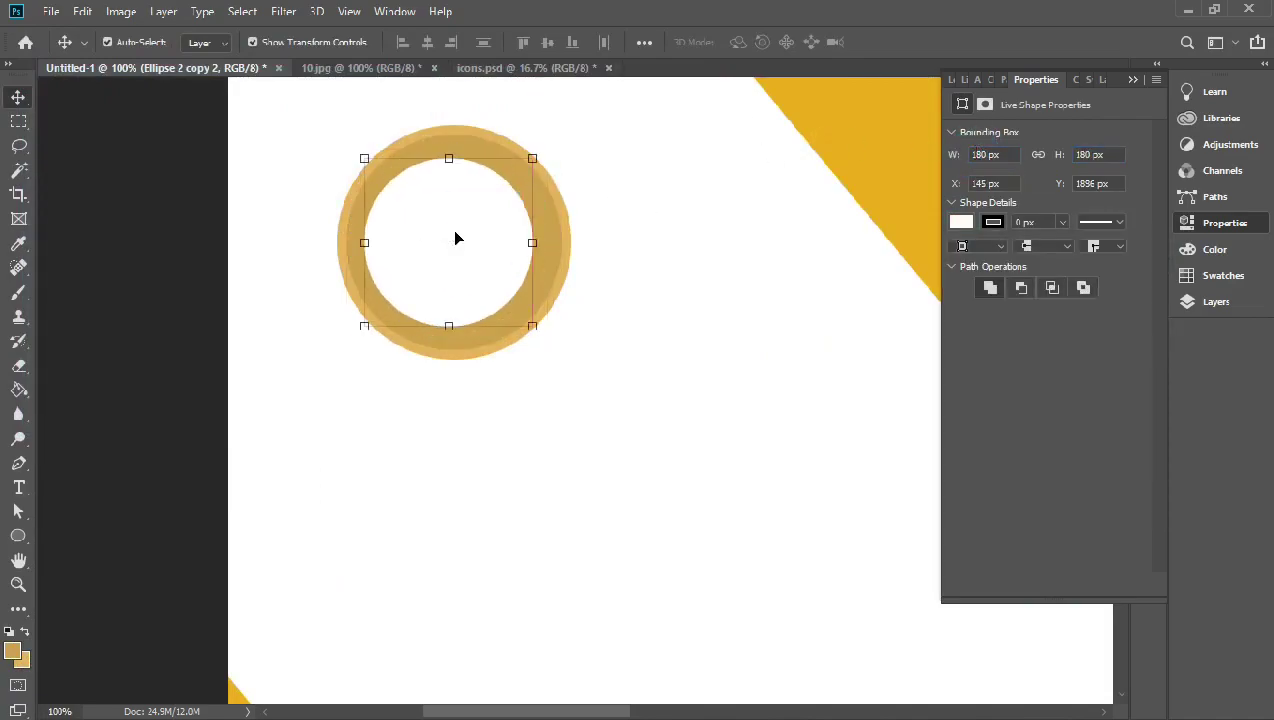
# Resize the inner circle (150 px, then 180 px) and centre it inside the ring
pyautogui.write('150')
pyautogui.press('Tab')
pyautogui.write('150')
pyautogui.press('Return')
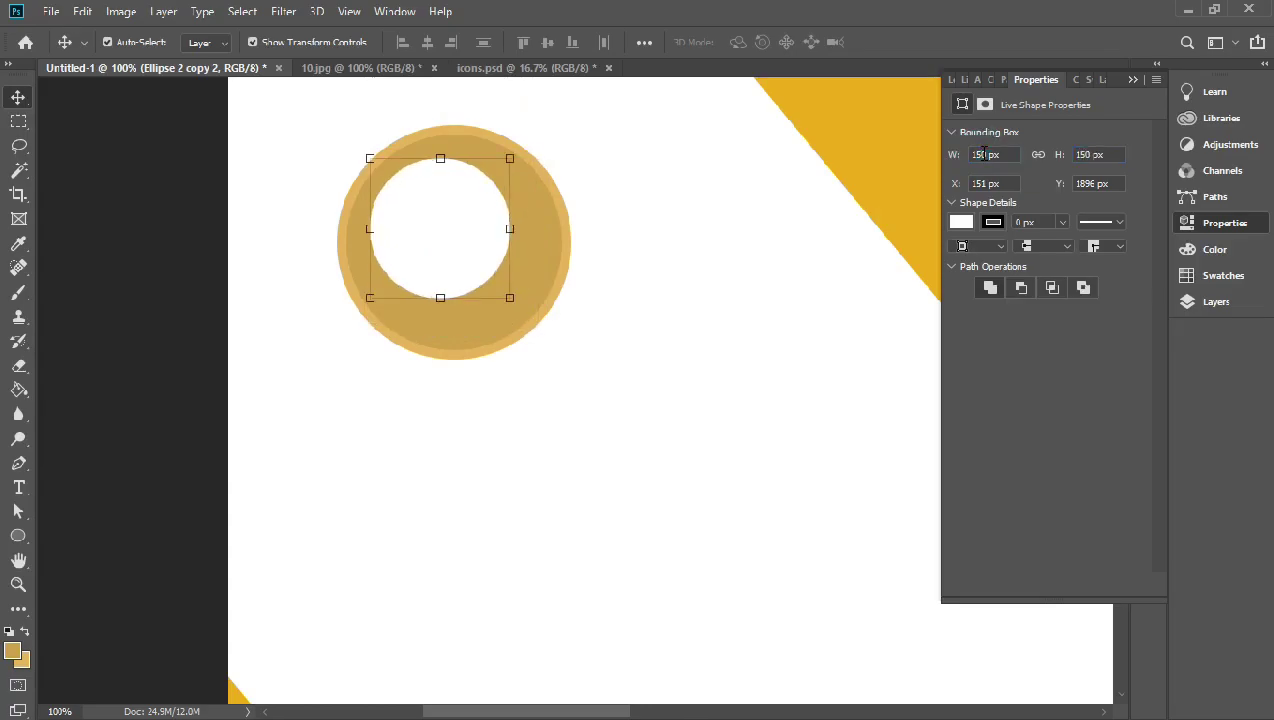
pyautogui.moveTo(465, 215)
pyautogui.mouseDown()
pyautogui.moveTo(480, 231)
pyautogui.moveTo(450, 233)
pyautogui.mouseUp()
pyautogui.press('Tab')
pyautogui.write('180')
pyautogui.press('Return')
# Fill the inner circle light grey f6f6f6 and move Ellipse 2 copy 3 below copy 2
pyautogui.click(960, 221)
pyautogui.click(1143, 258)
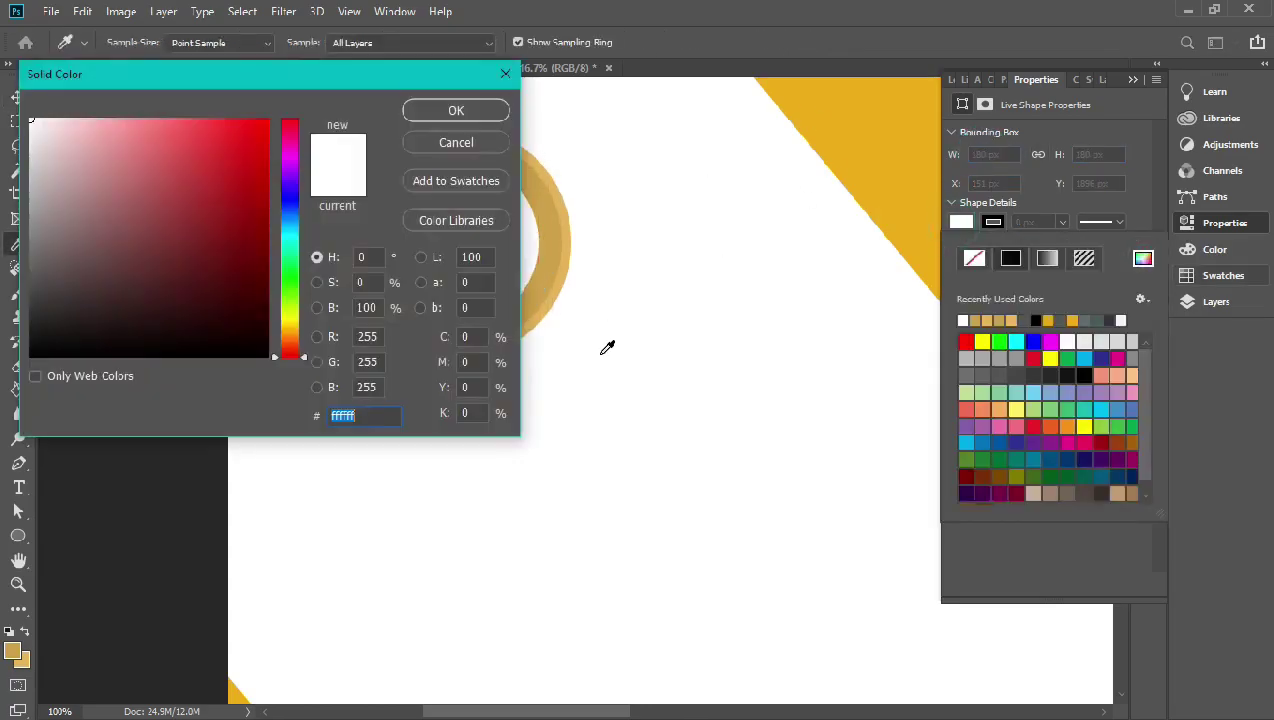
pyautogui.write('f6f6f6')
pyautogui.press('Return')
pyautogui.click(1216, 301)
pyautogui.moveTo(1040, 191); pyautogui.dragTo(1040, 240)
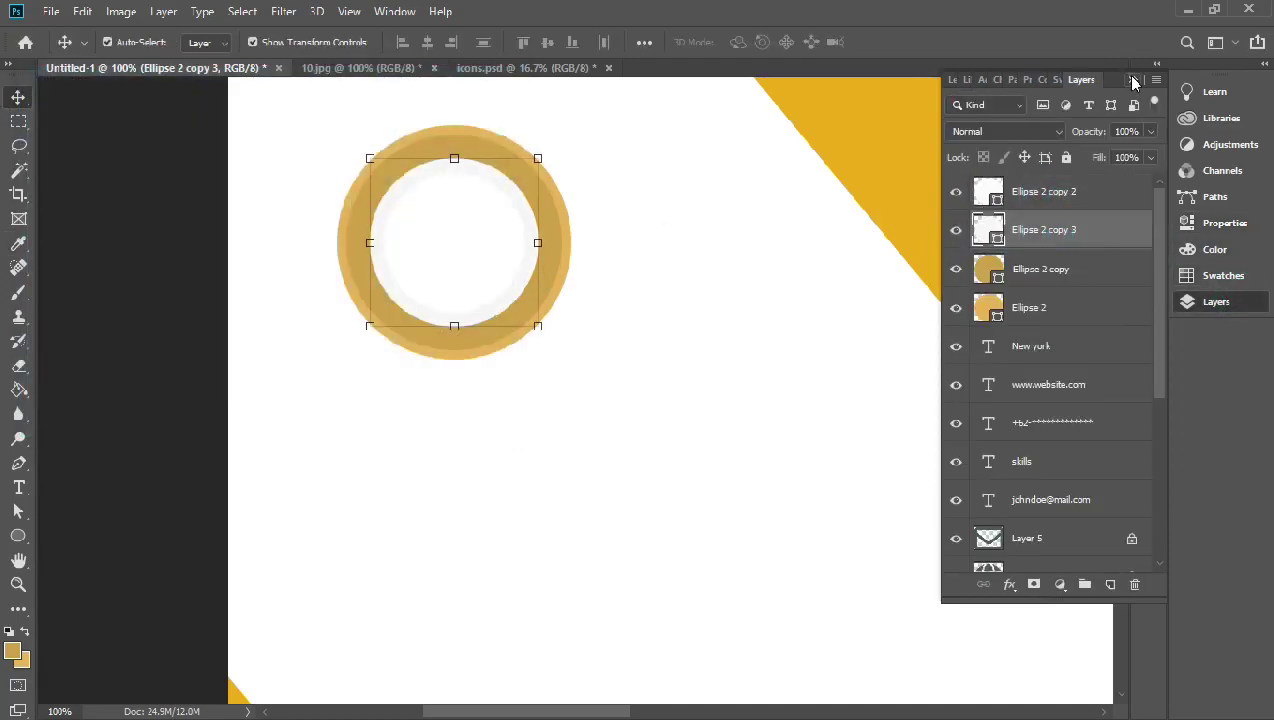
pyautogui.click(733, 260)
# Group the four circle layers and name the group cir1
pyautogui.hotkey('ctrl', 'g')
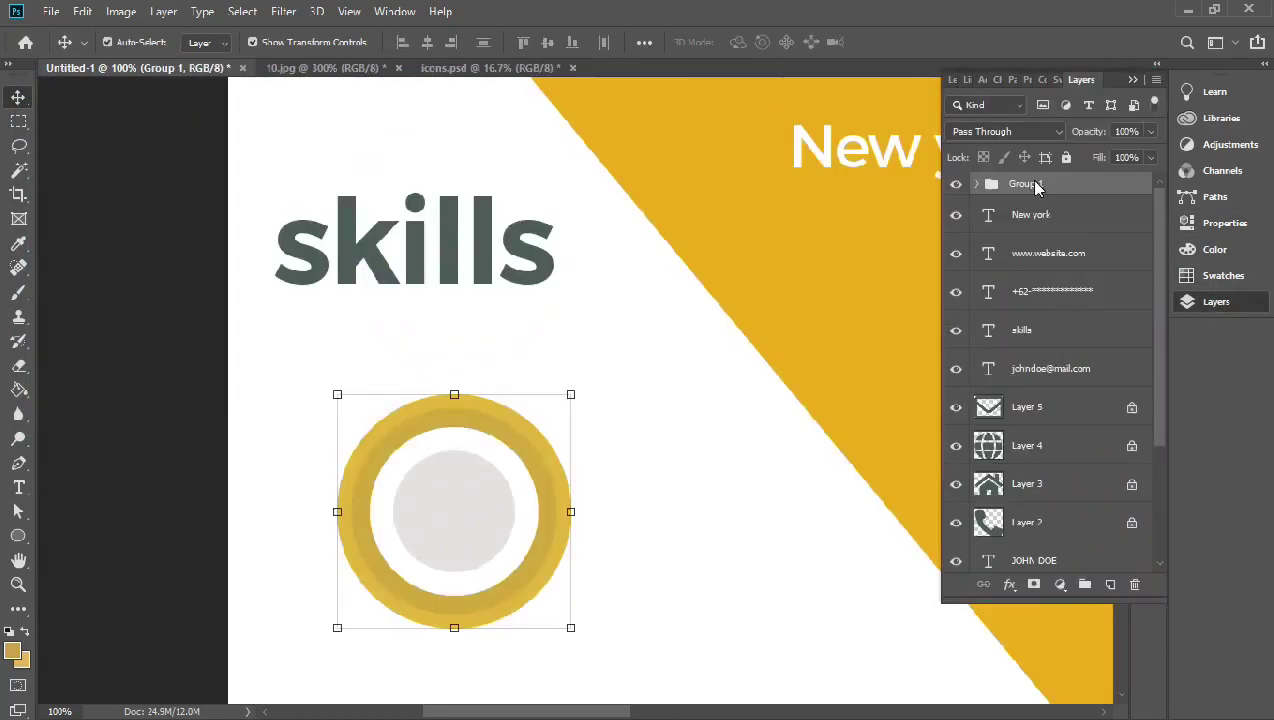
pyautogui.write('1')
pyautogui.press('Return')
pyautogui.hotkey('ctrl', '-')
pyautogui.hotkey('ctrl', '-')
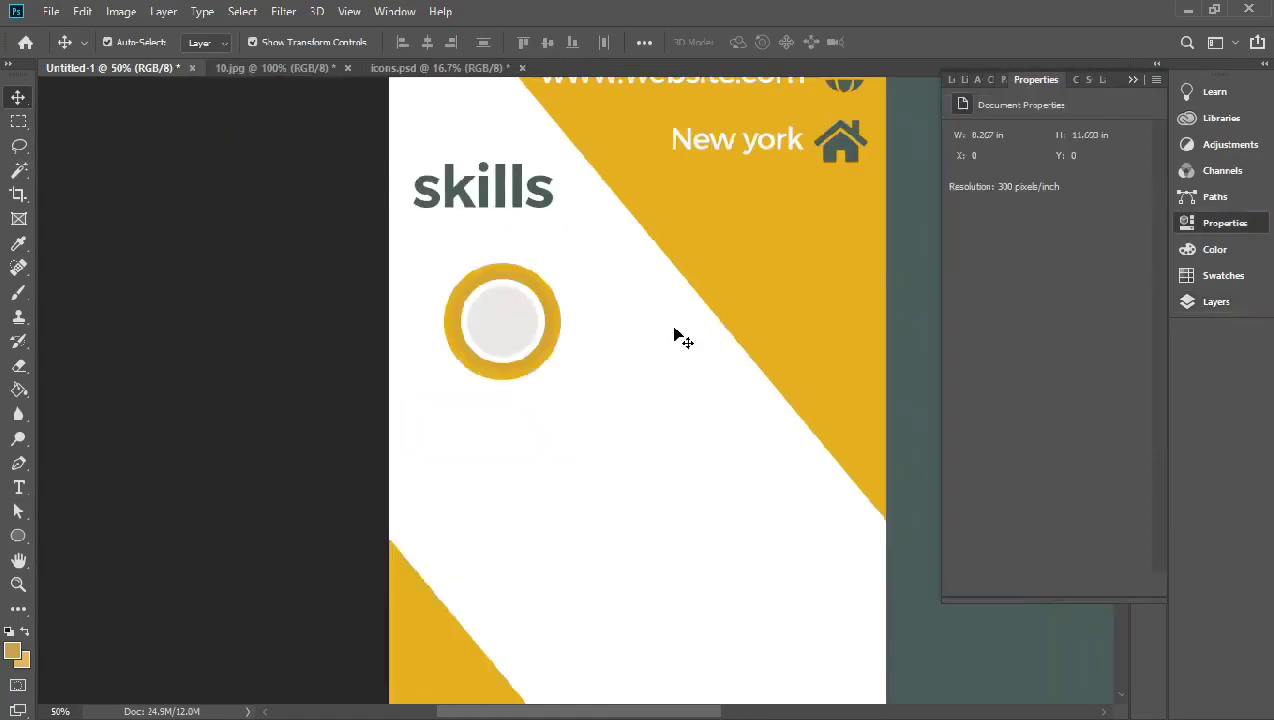
pyautogui.click(980, 190)
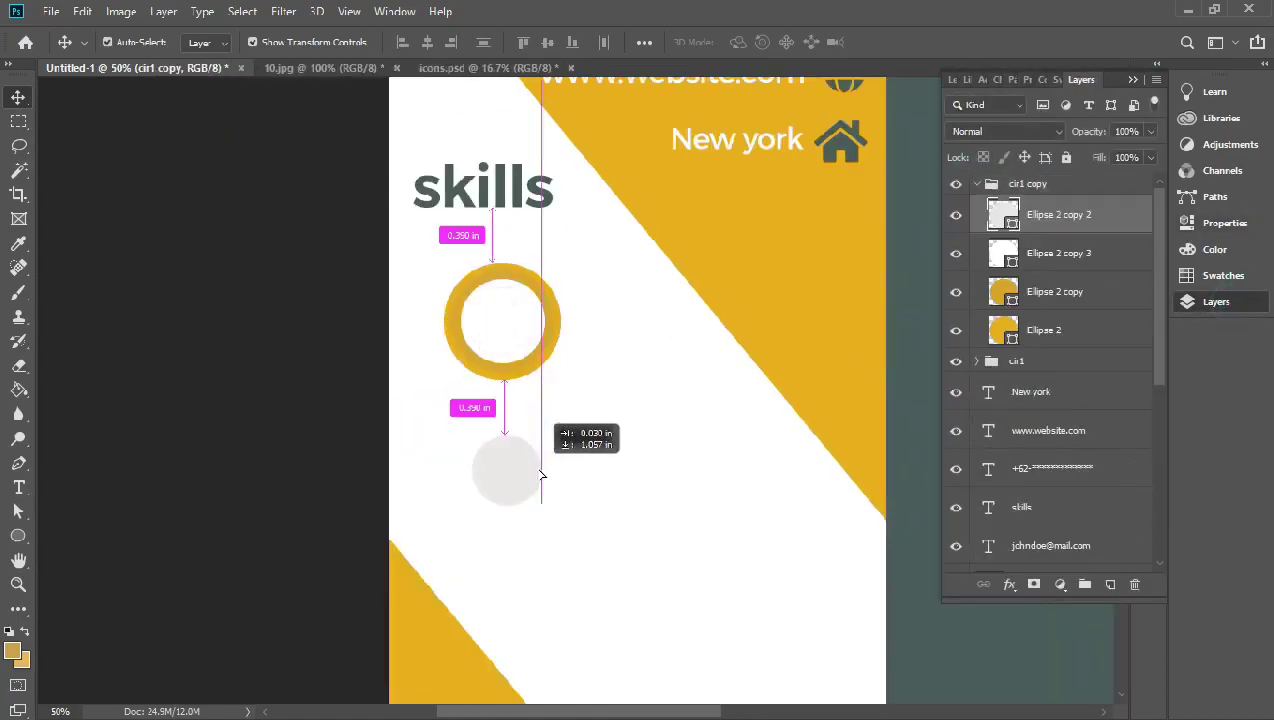
# Duplicate the badge twice below the first, shifting the middle copy up and right
pyautogui.hotkey('ctrl', 'alt', 't')
pyautogui.moveTo(552, 312)
pyautogui.mouseDown()
pyautogui.moveTo(555, 492)
pyautogui.moveTo(688, 415)
pyautogui.mouseUp()
pyautogui.click(899, 42)
pyautogui.hotkey('ctrl', 'alt', 't')
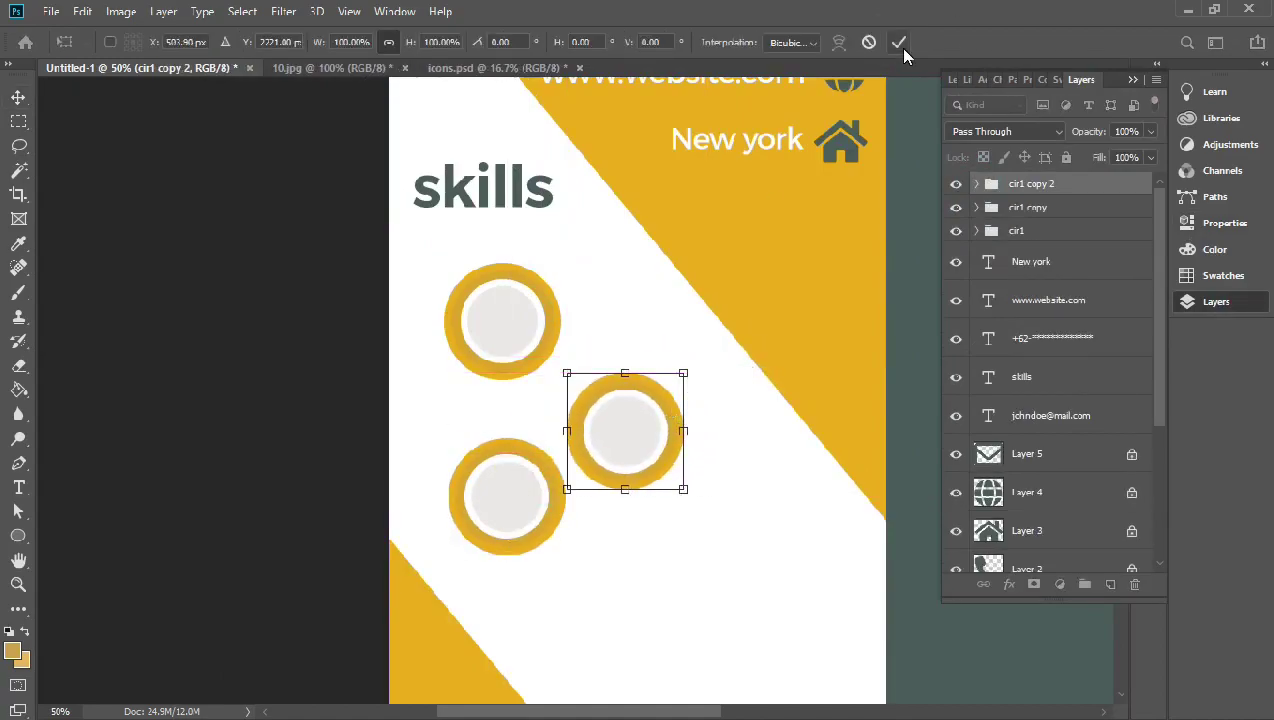
pyautogui.click(899, 42)
pyautogui.moveTo(1121, 380); pyautogui.dragTo(1121, 450)
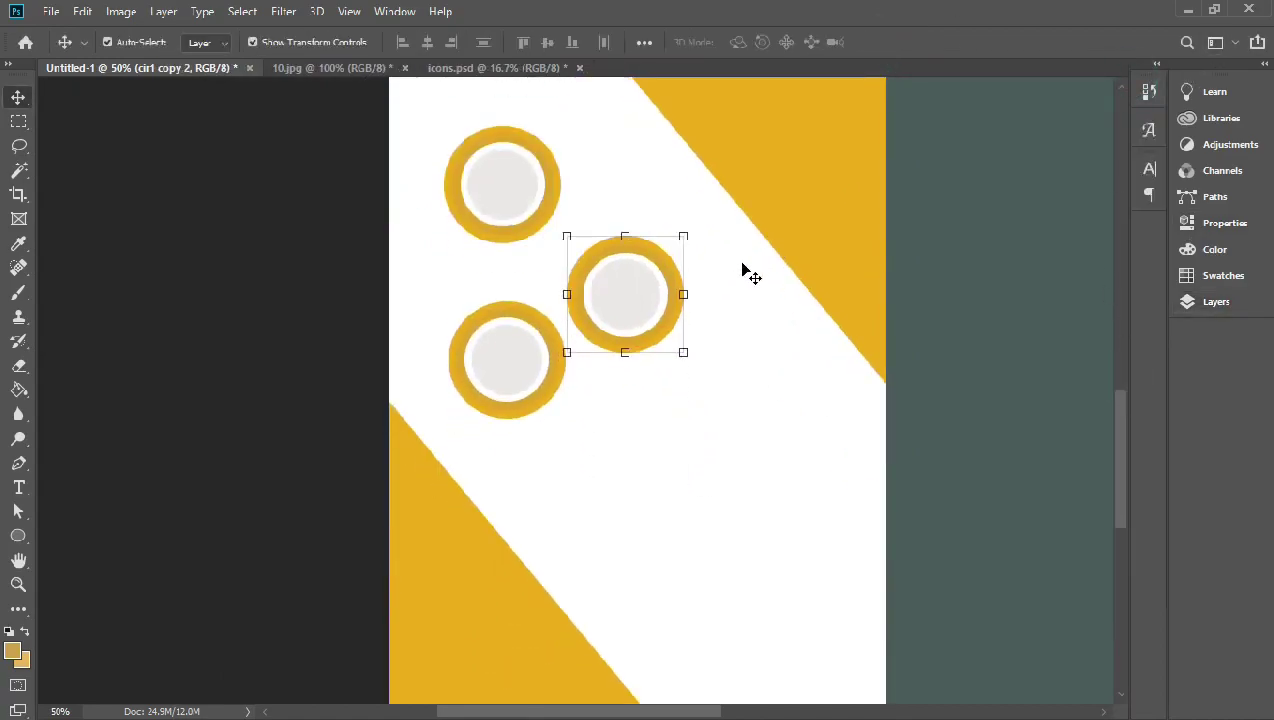
pyautogui.click(700, 283)
pyautogui.moveTo(665, 279); pyautogui.dragTo(688, 262)
pyautogui.press('Return')
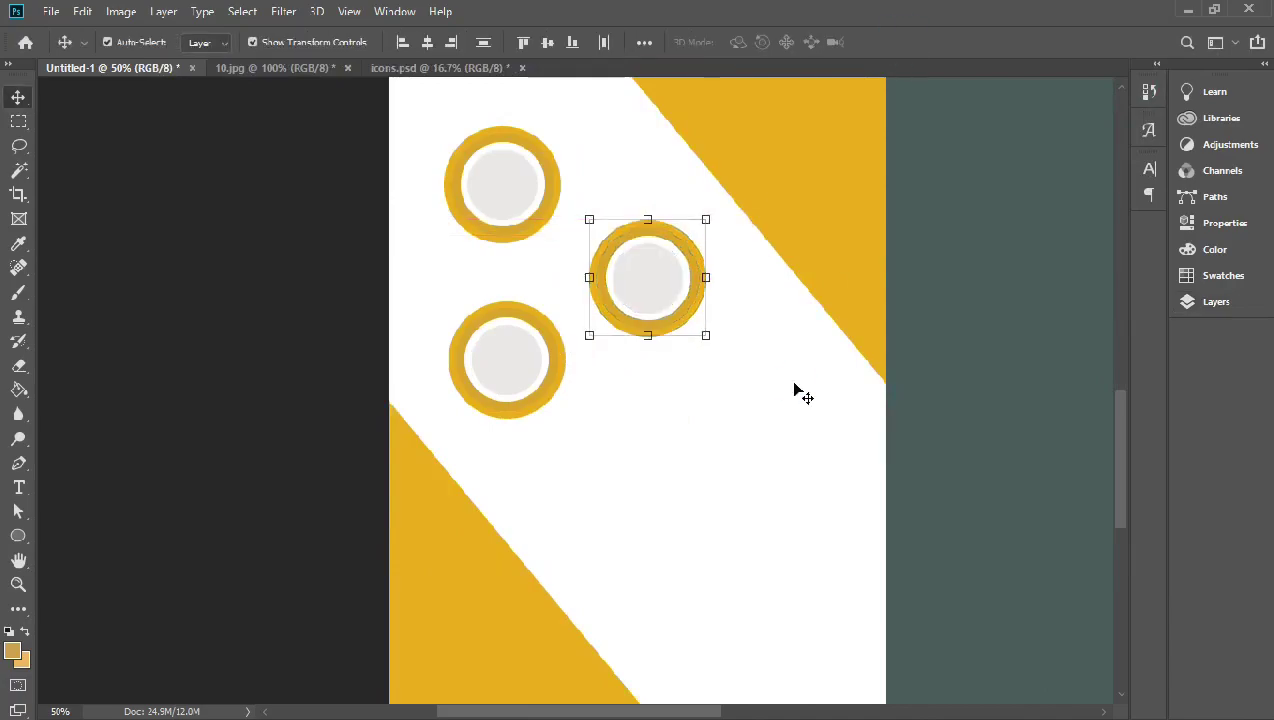
# Duplicate two badge groups together and place the copies down and to the right
pyautogui.click(1215, 301)
pyautogui.click(1024, 183)
pyautogui.keyDown('shift'); pyautogui.click(1038, 207); pyautogui.keyUp('shift')
pyautogui.hotkey('ctrl', 'j')
pyautogui.hotkey('ctrl', 't')
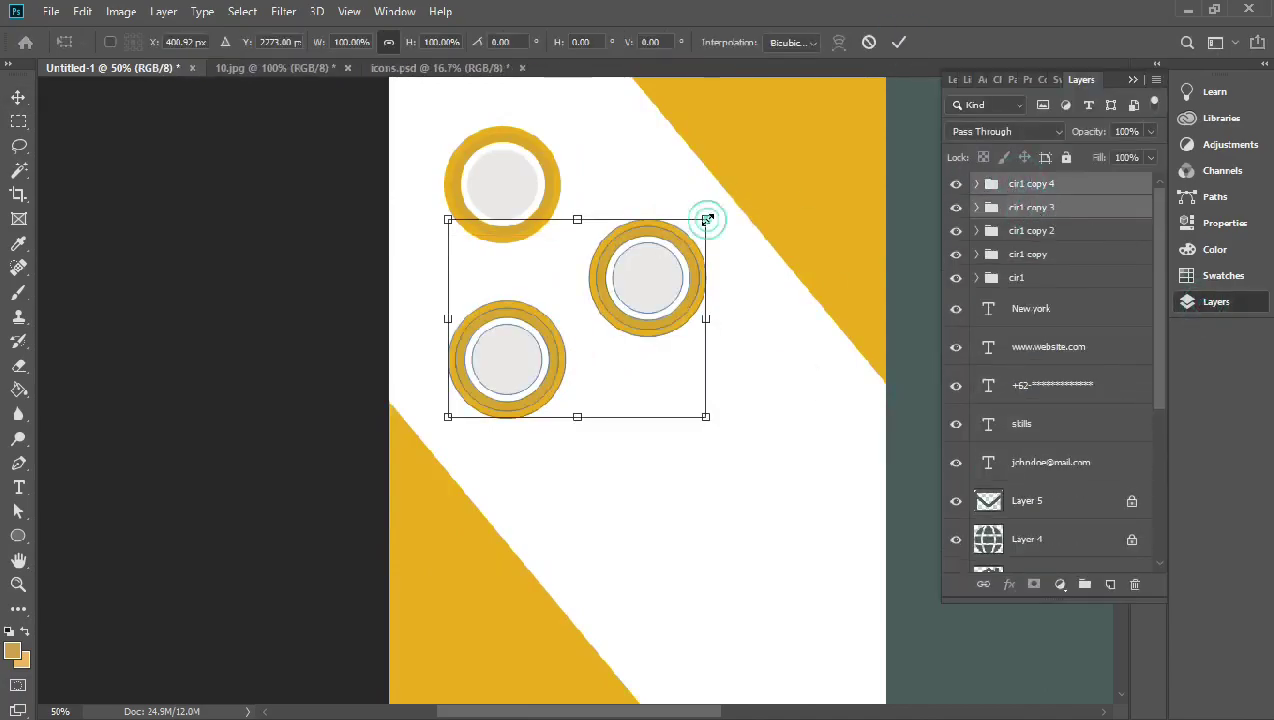
pyautogui.moveTo(691, 267)
pyautogui.mouseDown()
pyautogui.moveTo(787, 427)
pyautogui.moveTo(791, 416)
pyautogui.mouseUp()
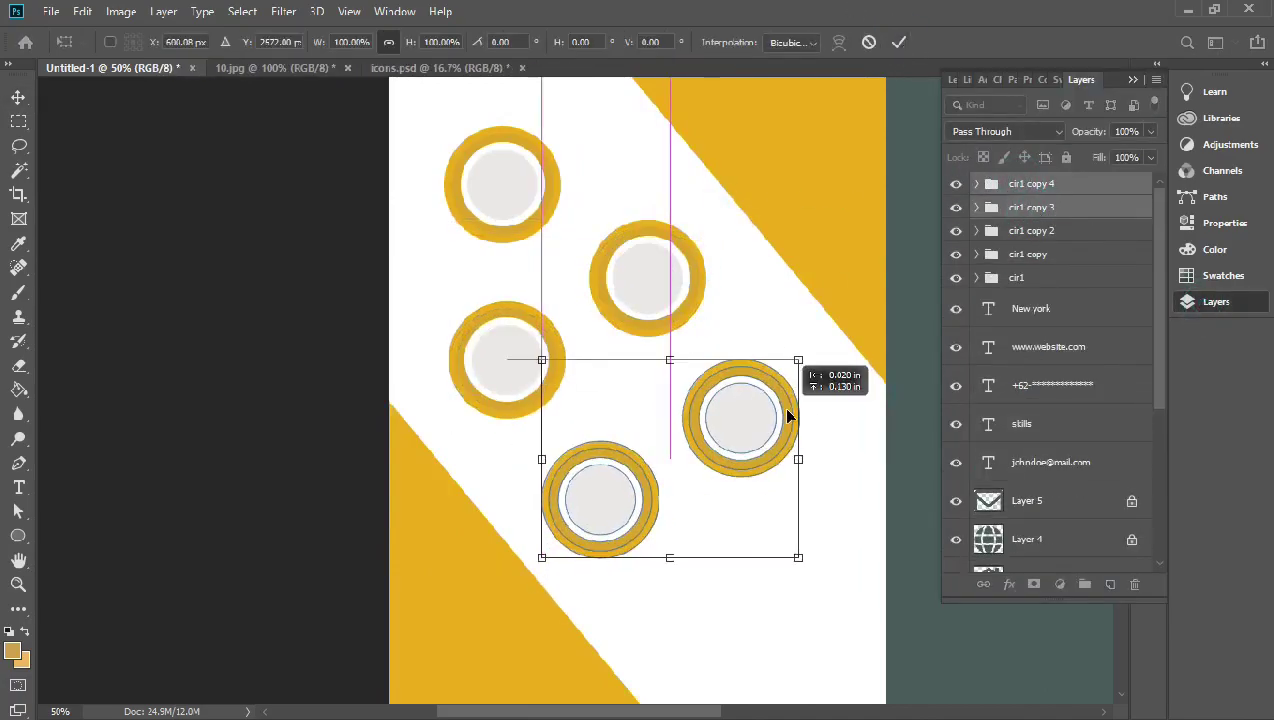
pyautogui.click(899, 42)
# Duplicate the top badge and place the sixth badge at the bottom right
pyautogui.click(1040, 183)
pyautogui.hotkey('ctrl', 'j')
pyautogui.hotkey('ctrl', 't')
pyautogui.moveTo(798, 358); pyautogui.dragTo(813, 517)
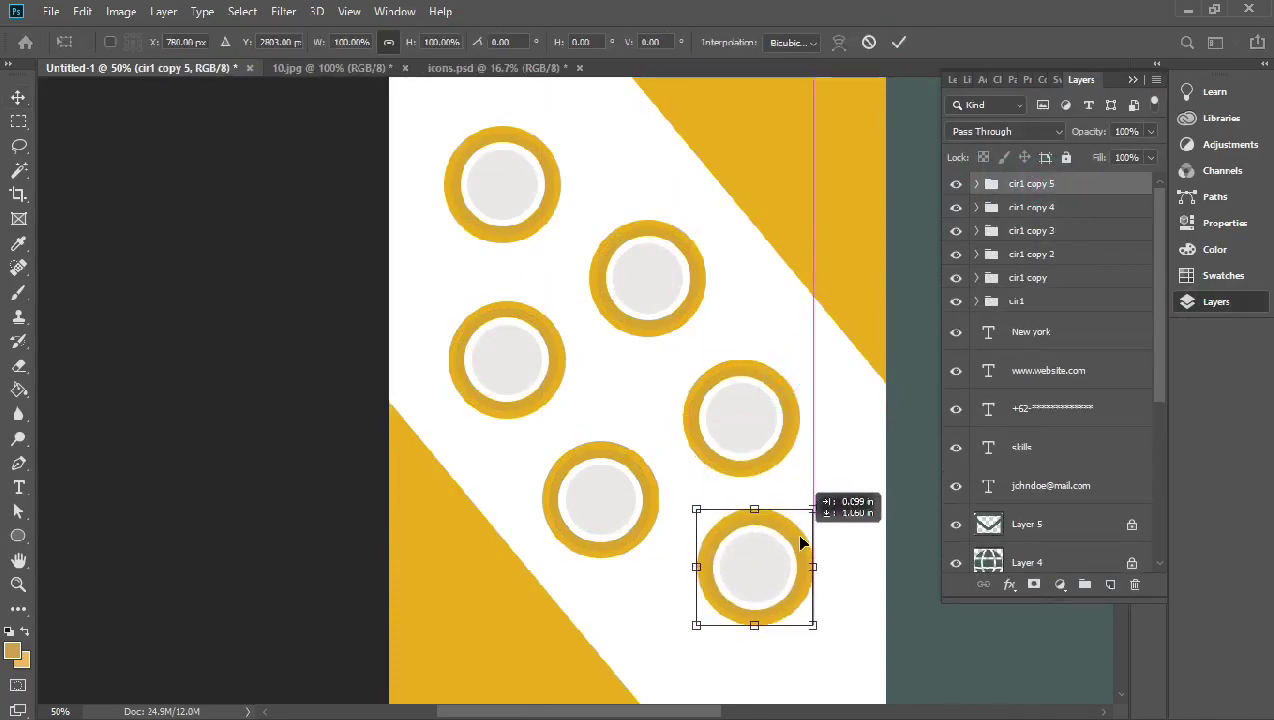
pyautogui.click(899, 42)
# Select the upper-middle badge's outer ring and open its fill colour picker
pyautogui.click(648, 276)
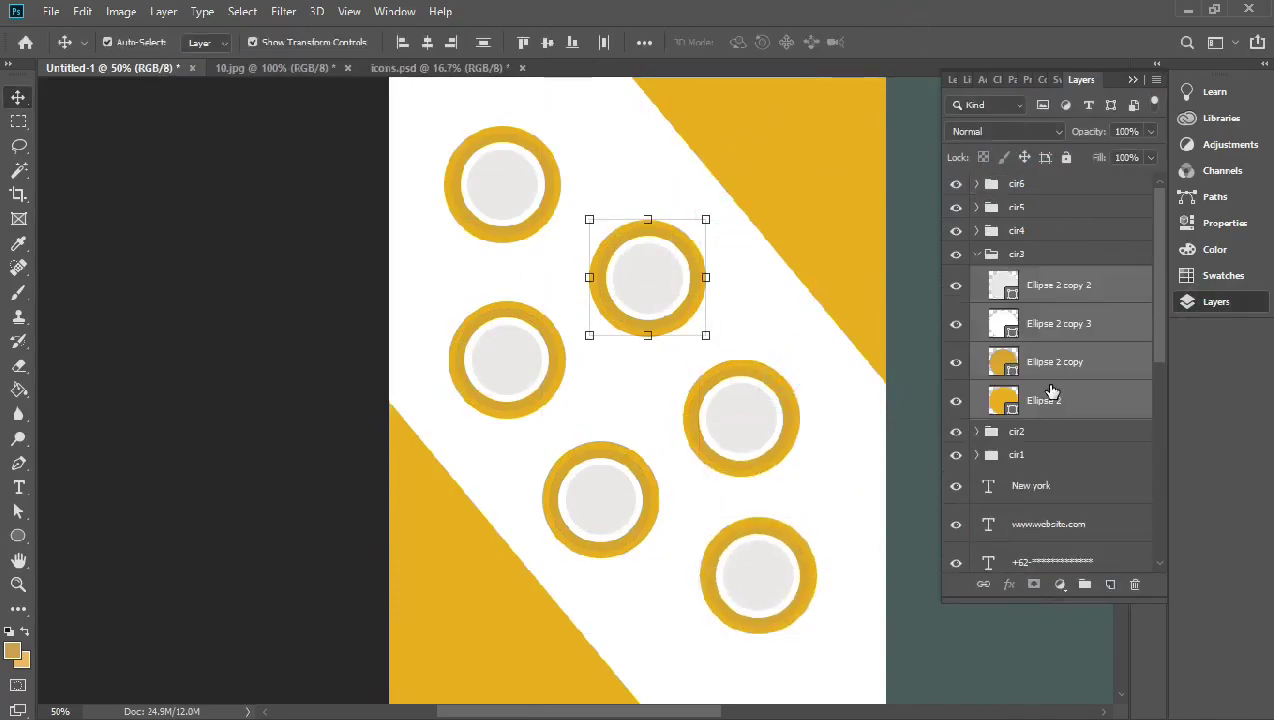
pyautogui.click(1040, 400)
pyautogui.click(1225, 222)
pyautogui.click(957, 214)
pyautogui.click(1143, 258)
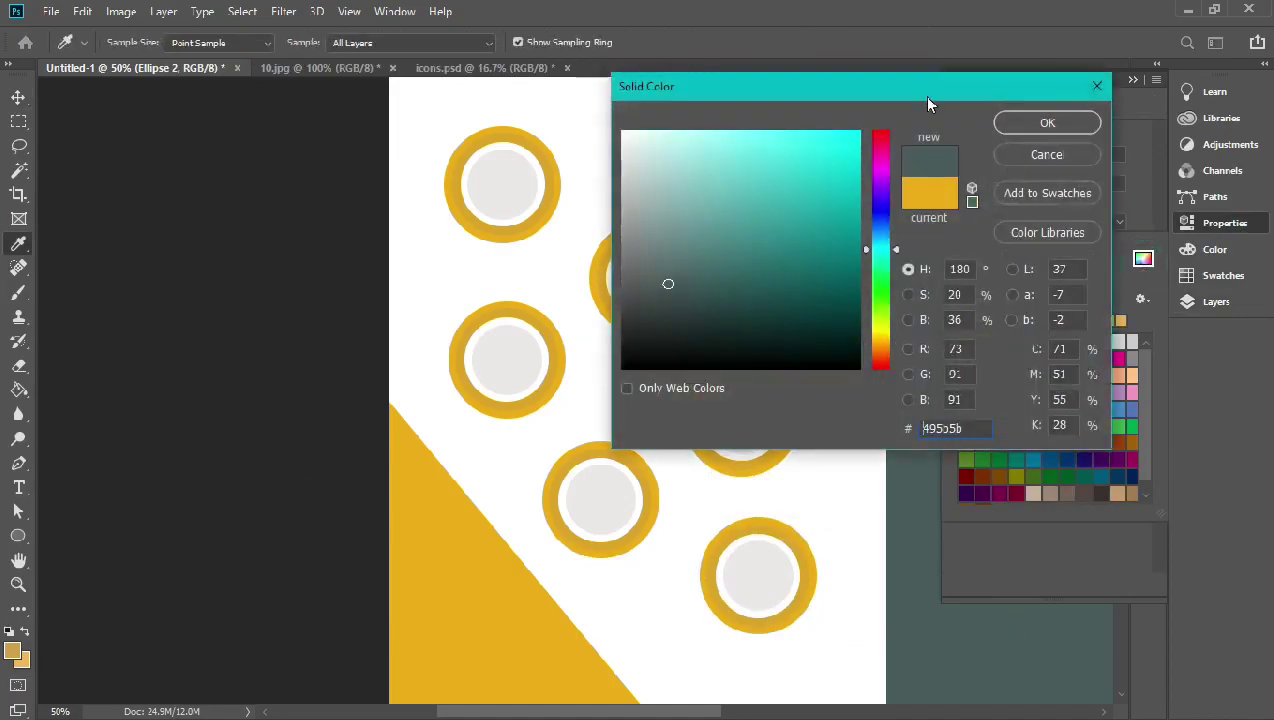
pyautogui.moveTo(923, 96); pyautogui.dragTo(1179, 96)
pyautogui.press('Return')
# Fill the cir3 ring with dark teal sampled from the background
pyautogui.click(960, 222)
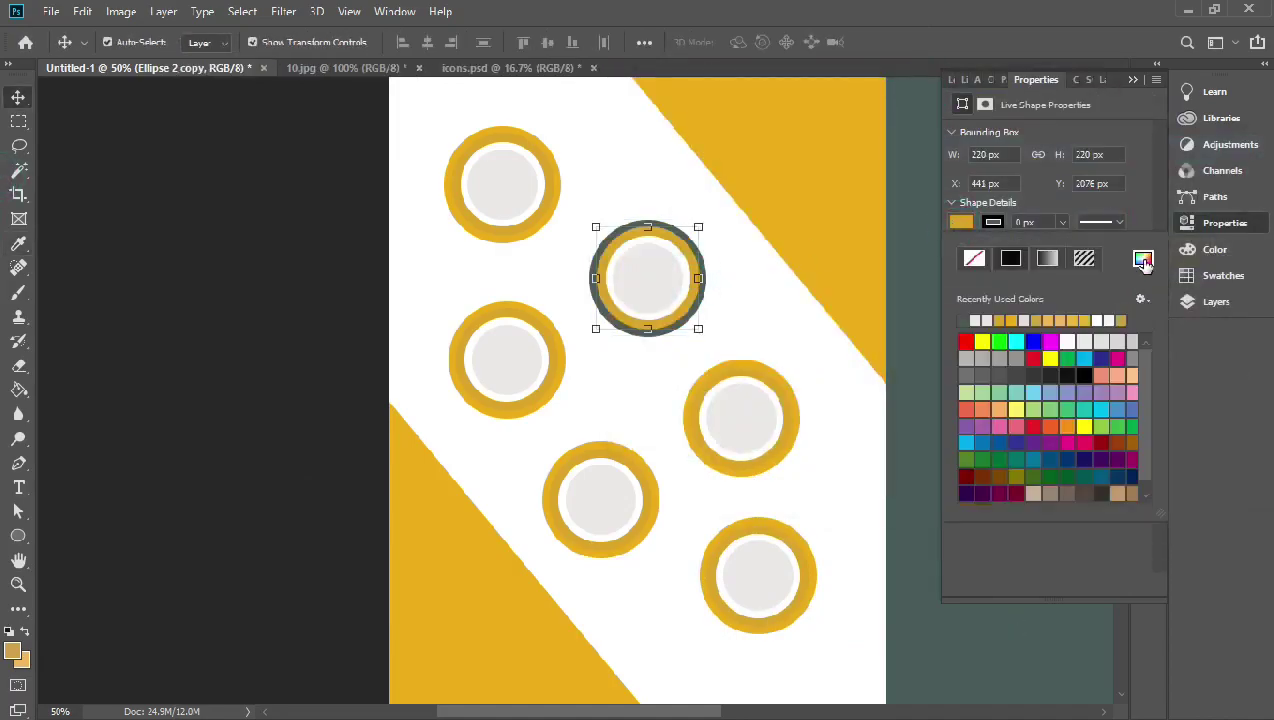
pyautogui.click(1143, 258)
pyautogui.click(1020, 648)
pyautogui.press('Return')
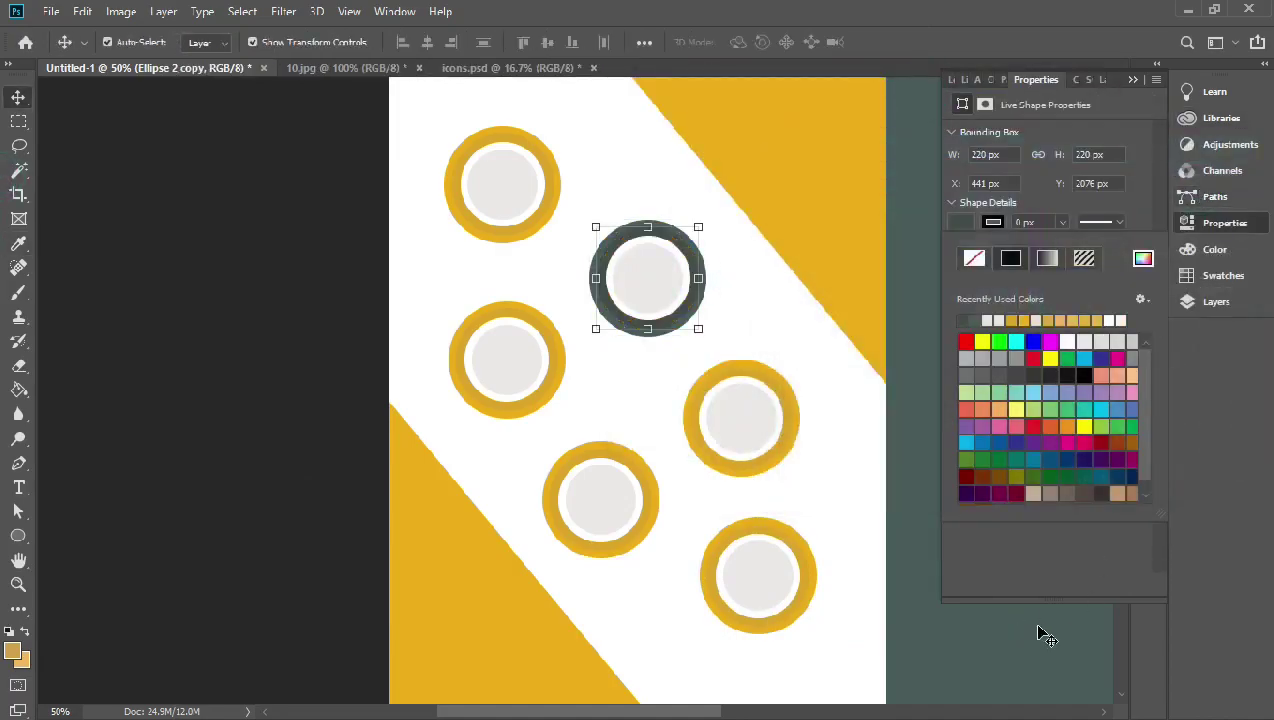
pyautogui.click(1038, 632)
pyautogui.press('v')
pyautogui.click(668, 316)
# Duplicate the dark-ringed cir3 group and move the copy onto the lower-middle circle
pyautogui.click(1132, 79)
pyautogui.click(1216, 301)
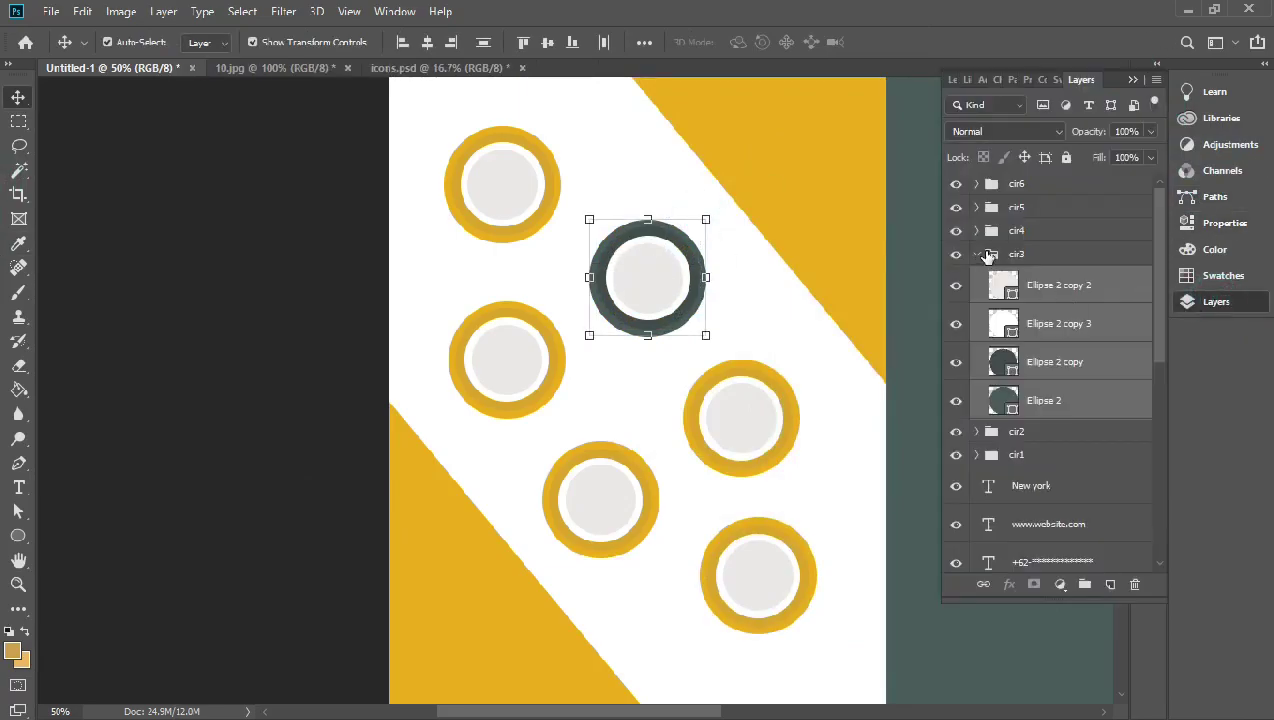
pyautogui.click(1018, 208)
pyautogui.click(1018, 231)
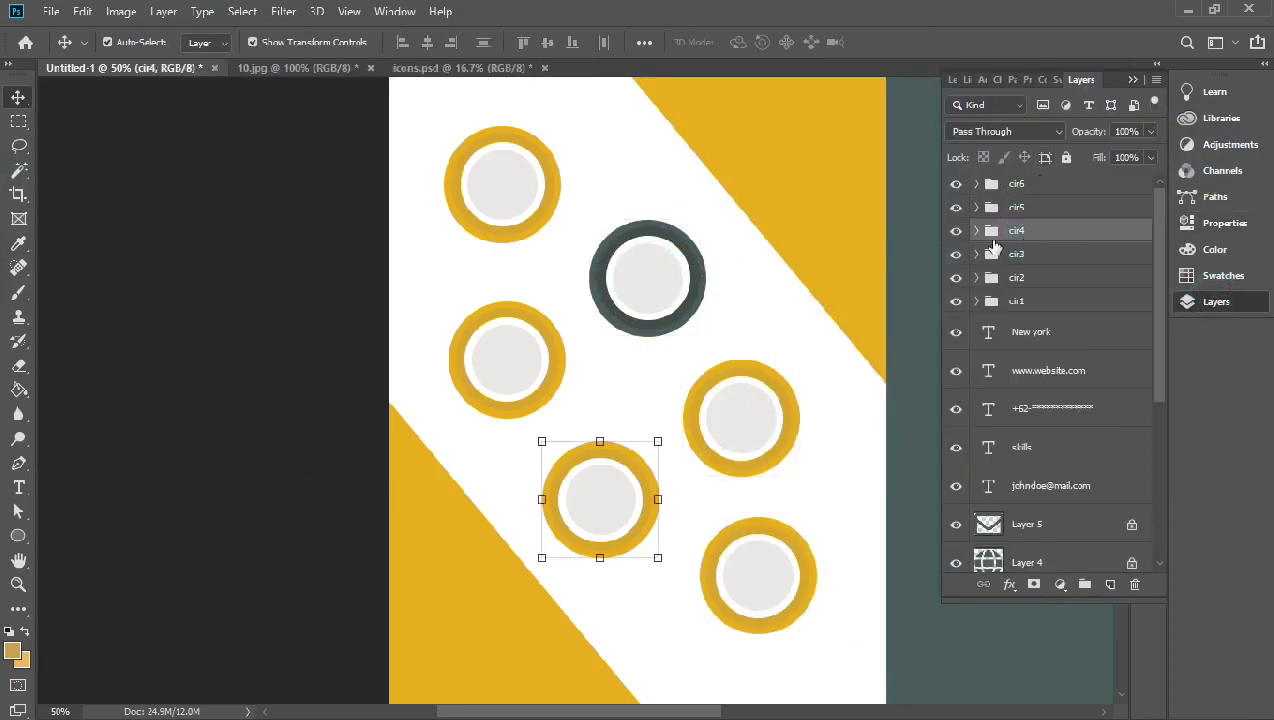
pyautogui.click(1016, 254)
pyautogui.hotkey('ctrl', 'j')
pyautogui.moveTo(1024, 250)
pyautogui.mouseDown()
pyautogui.moveTo(1047, 204)
pyautogui.moveTo(1022, 243)
pyautogui.mouseUp()
pyautogui.moveTo(698, 236); pyautogui.dragTo(651, 458)
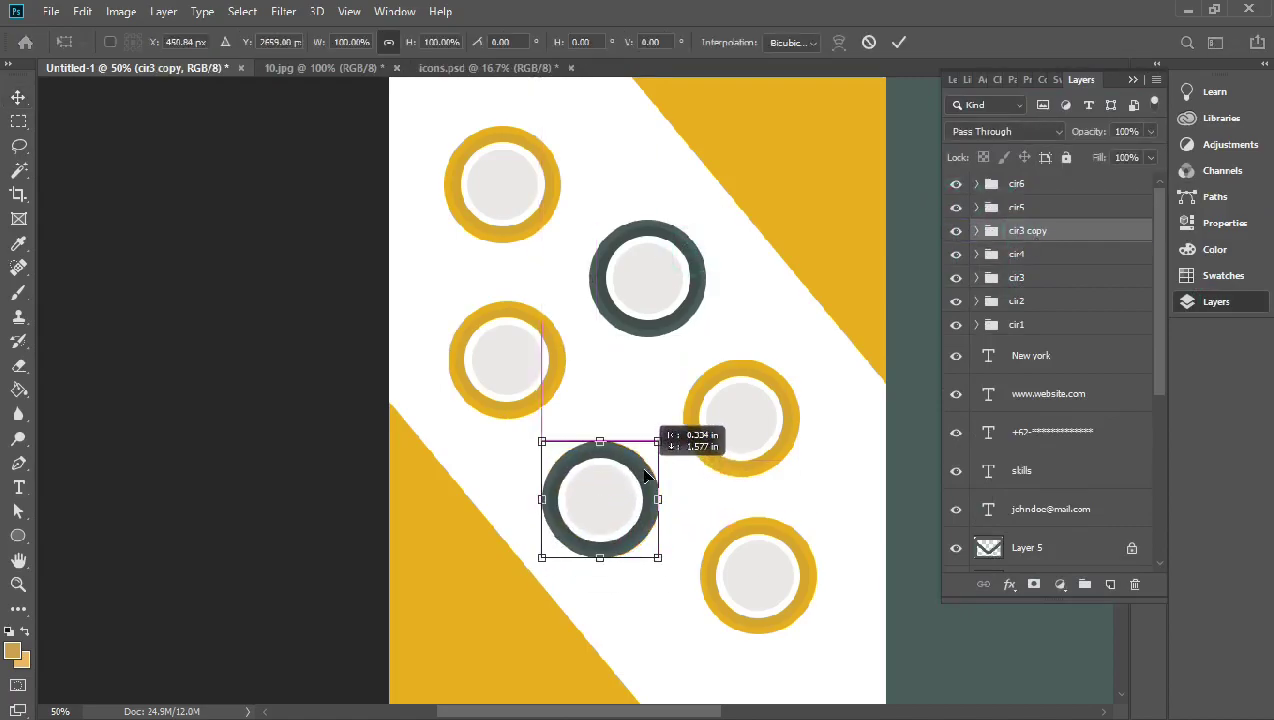
# Delete the old yellow cir4 group and rename the copy to cir4
pyautogui.click(1066, 234)
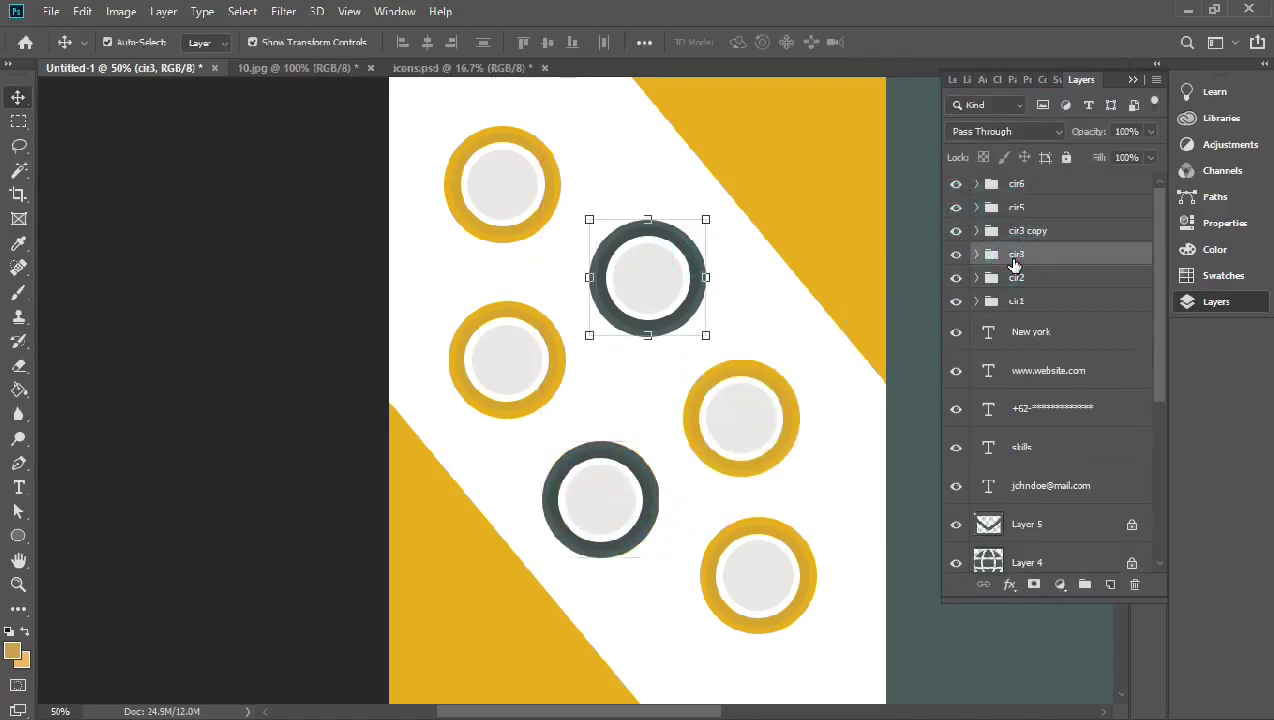
pyautogui.moveTo(1013, 256); pyautogui.dragTo(1036, 230)
pyautogui.write('4')
pyautogui.click(782, 293)
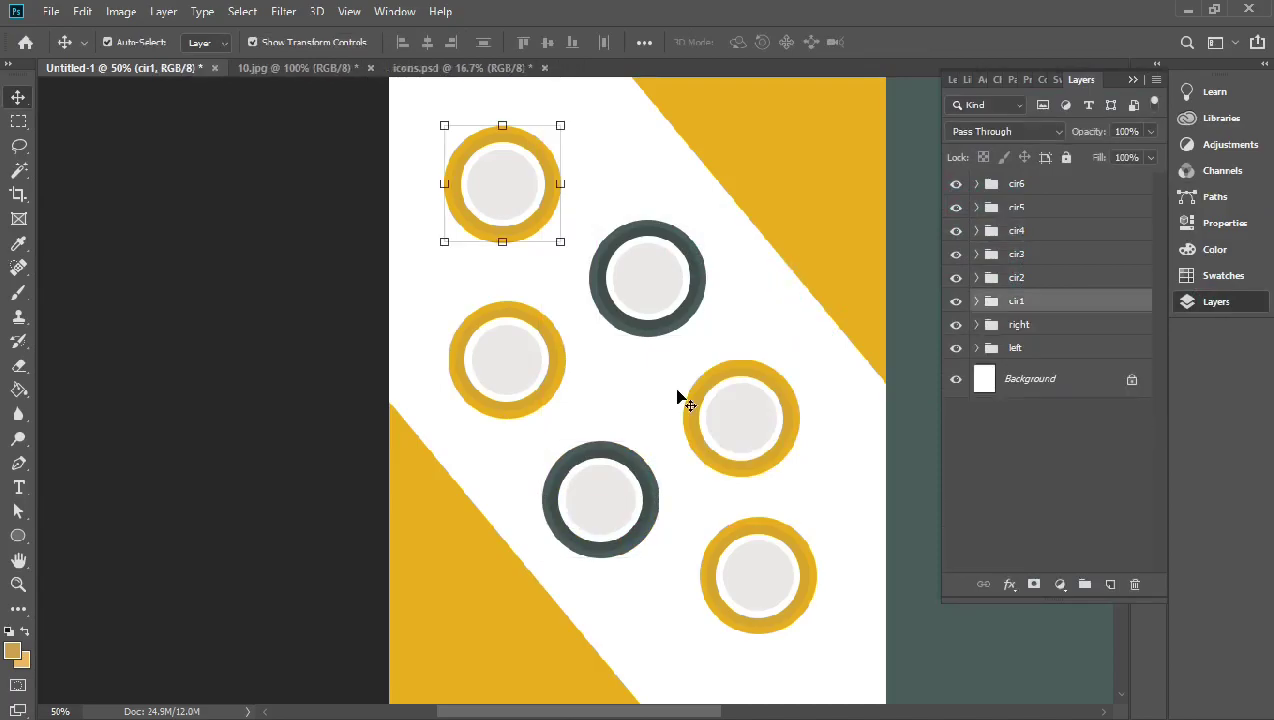
pyautogui.hotkey('ctrl', 'shift', 'alt', 'n')
# Type the label 'Ps' inside the top-left circle
pyautogui.press('t')
pyautogui.click(492, 187)
pyautogui.write('Ps')
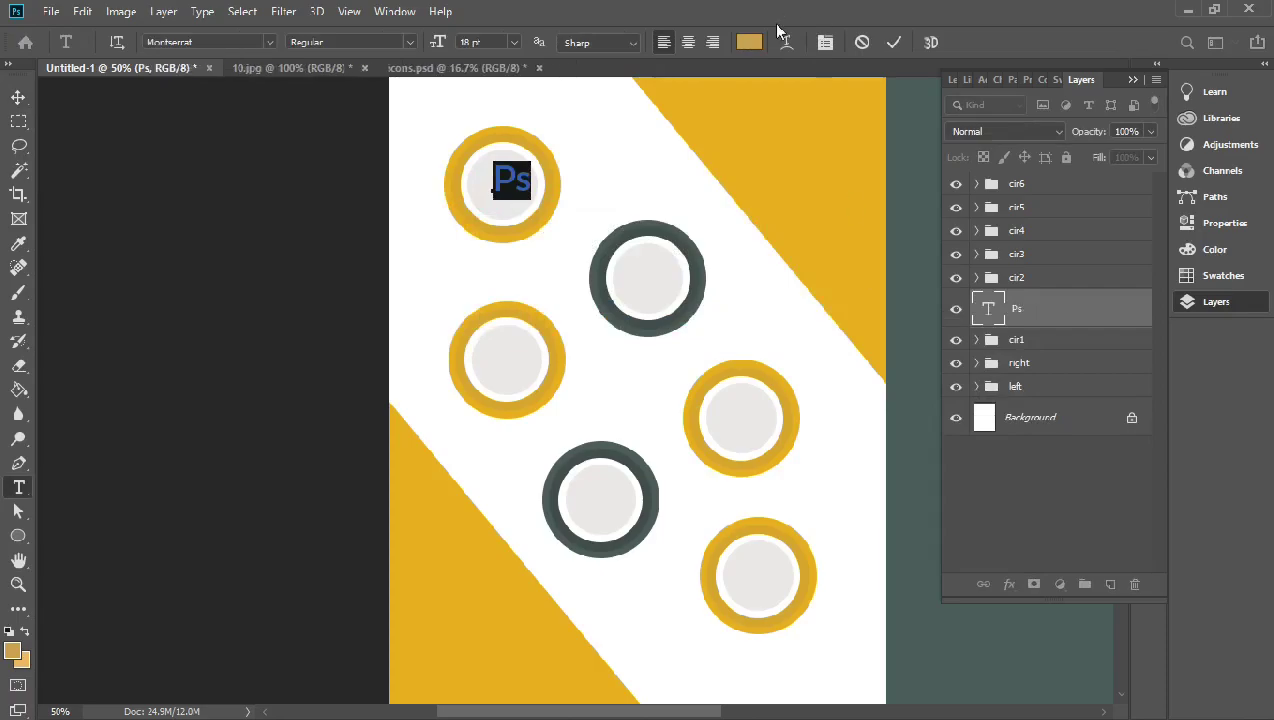
# Give the Ps label a darker grey colour and commit it
pyautogui.click(748, 42)
pyautogui.press('Return')
pyautogui.hotkey('ctrl', 'Return')
pyautogui.press('v')
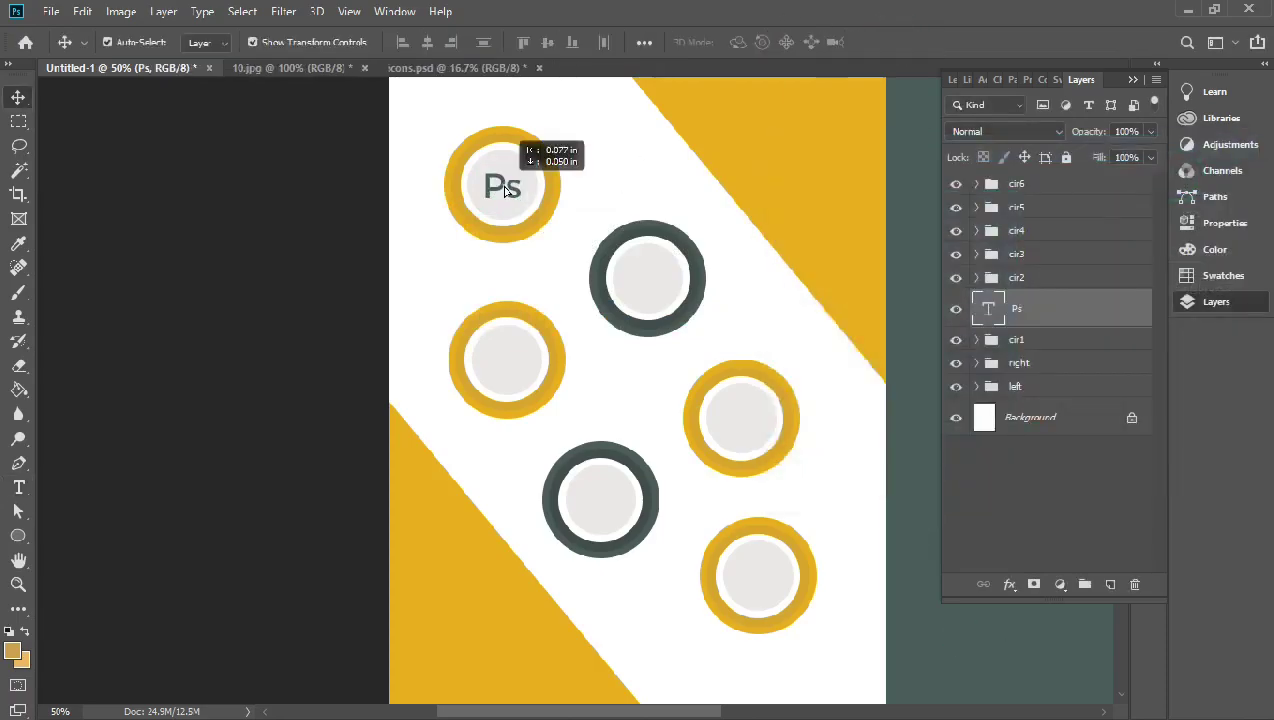
# Copy the Ps label into the upper-middle and left-middle circles
pyautogui.moveTo(505, 190)
pyautogui.mouseDown()
pyautogui.moveTo(507, 315)
pyautogui.moveTo(581, 215)
pyautogui.mouseUp()
pyautogui.moveTo(1028, 309); pyautogui.dragTo(1045, 180)
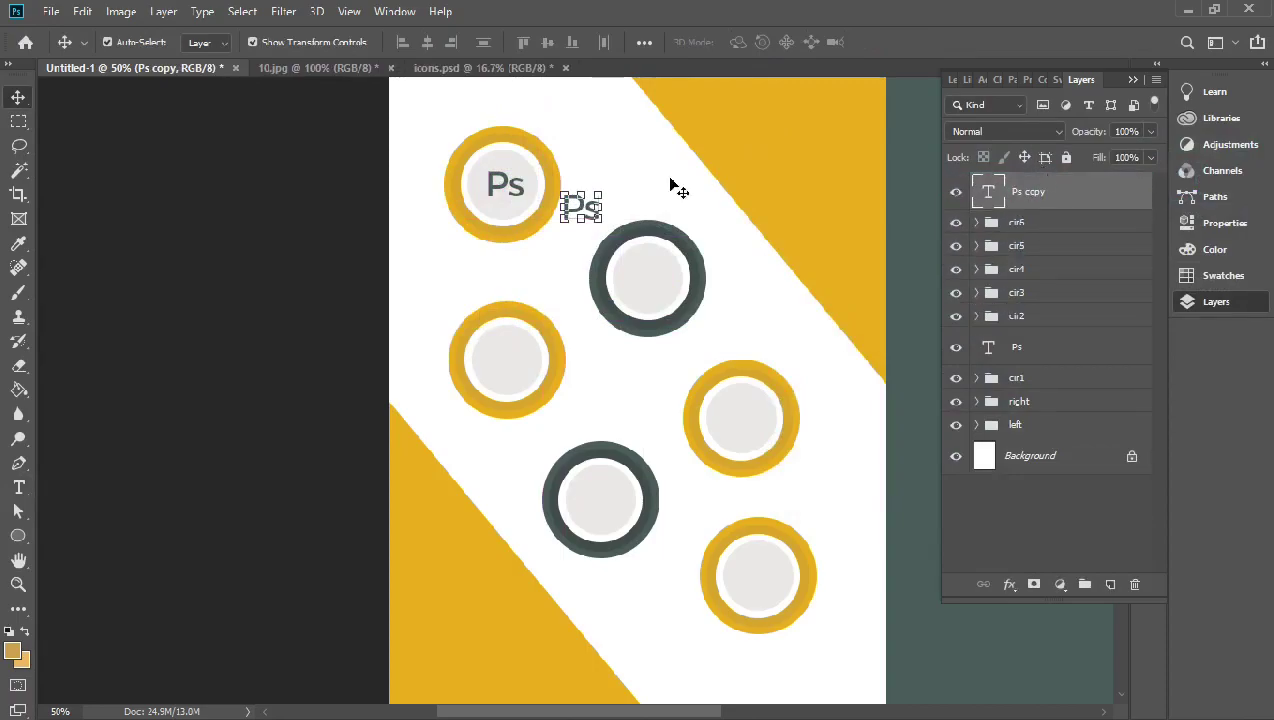
pyautogui.moveTo(651, 281); pyautogui.dragTo(648, 282)
pyautogui.moveTo(648, 282)
pyautogui.mouseDown()
pyautogui.moveTo(507, 365)
pyautogui.moveTo(743, 418)
pyautogui.moveTo(597, 505)
pyautogui.moveTo(761, 577)
pyautogui.mouseUp()
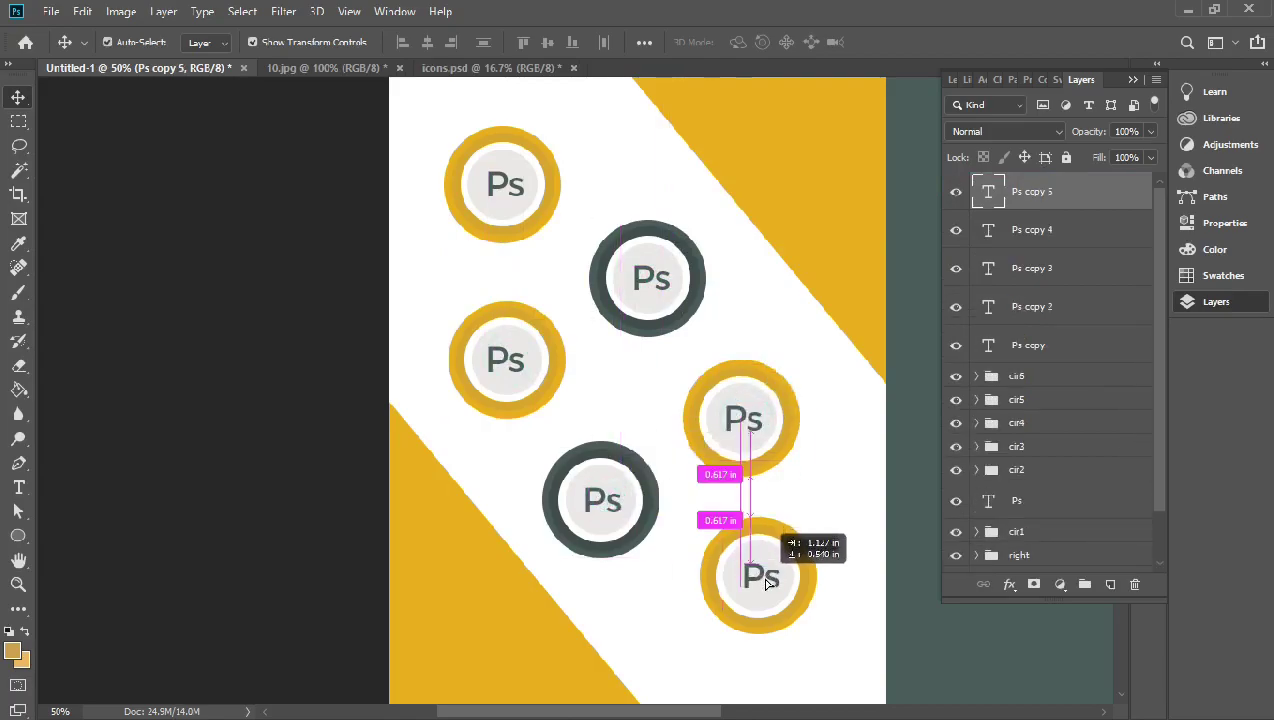
# Retype the copied labels as Ai, Xd and Lr in their circles
pyautogui.doubleClick(505, 358)
pyautogui.click(895, 47)
pyautogui.doubleClick(651, 278)
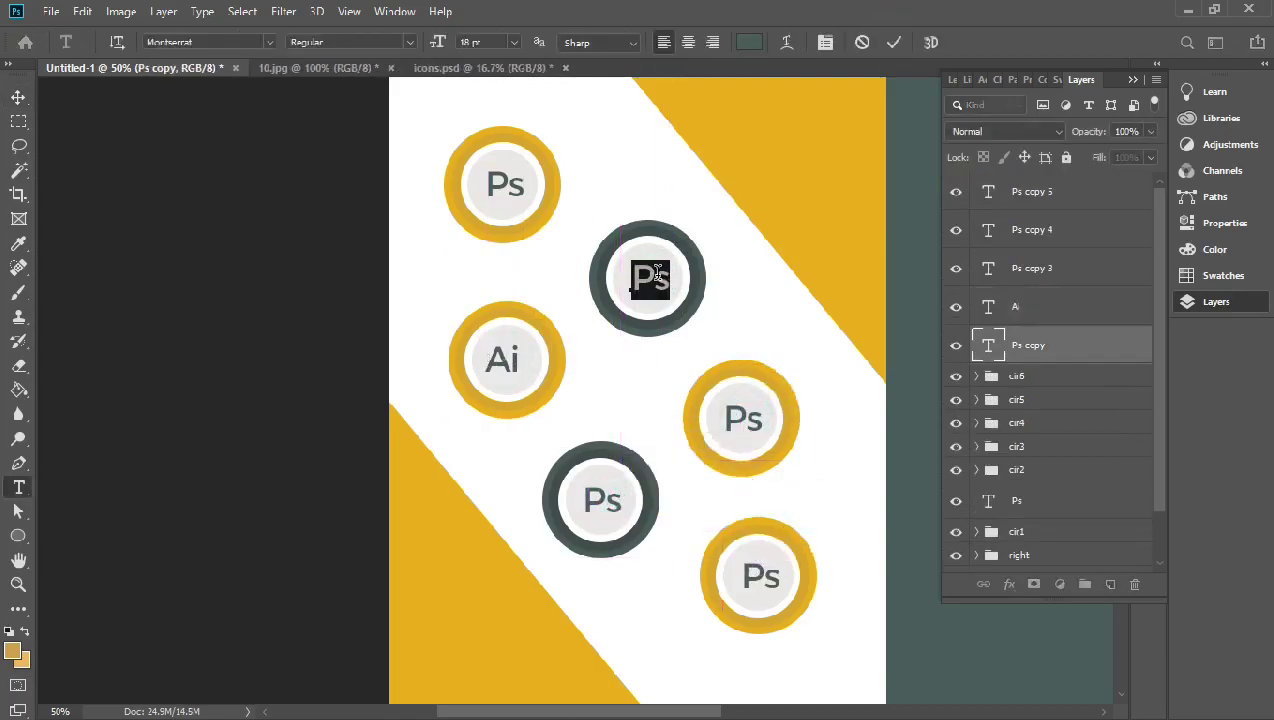
pyautogui.write('Xd')
pyautogui.click(894, 42)
pyautogui.doubleClick(603, 498)
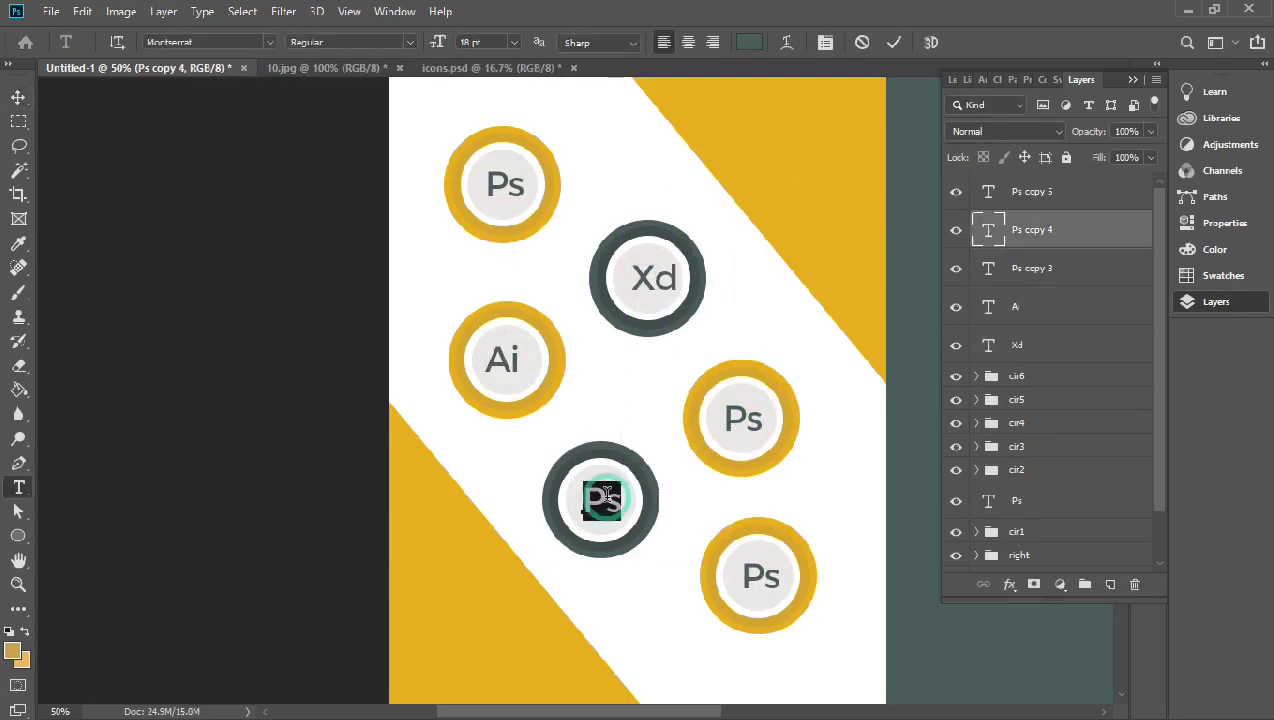
pyautogui.write('Ld')
pyautogui.press('BackSpace')
pyautogui.write('r')
# Retype the right-middle and bottom-right labels as Af and Dw
pyautogui.doubleClick(742, 418)
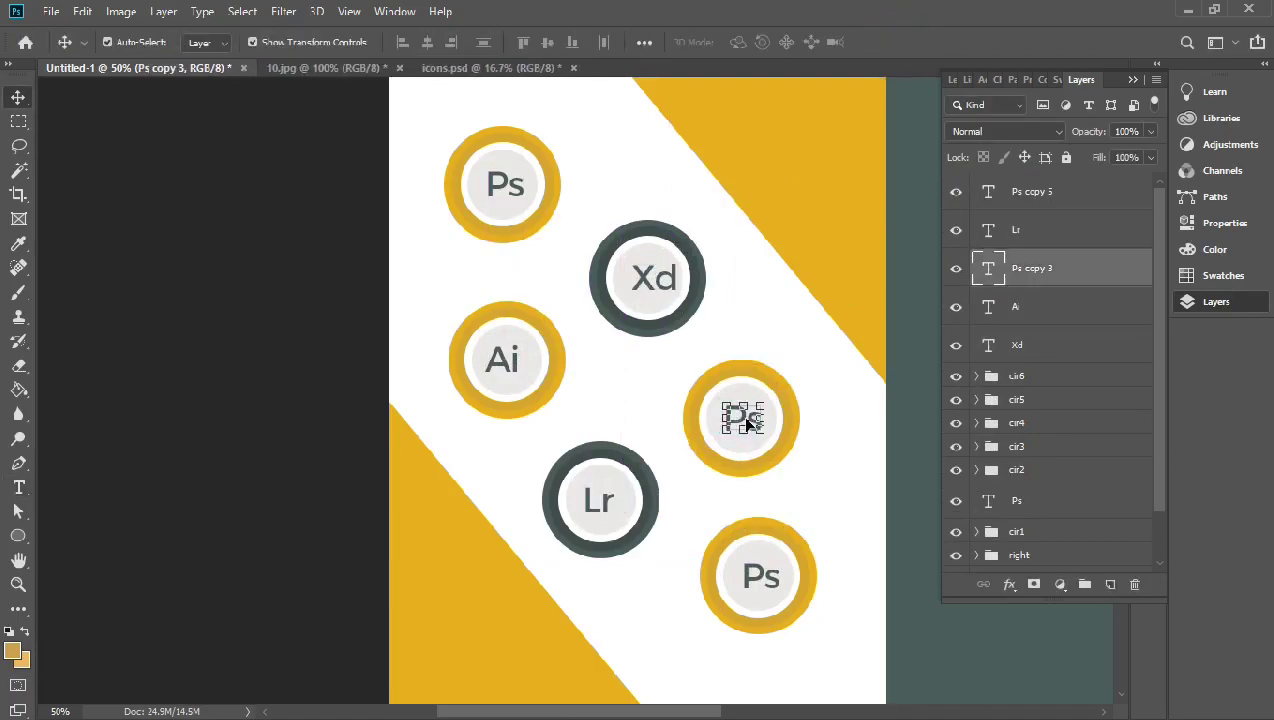
pyautogui.write('Af')
pyautogui.click(762, 573)
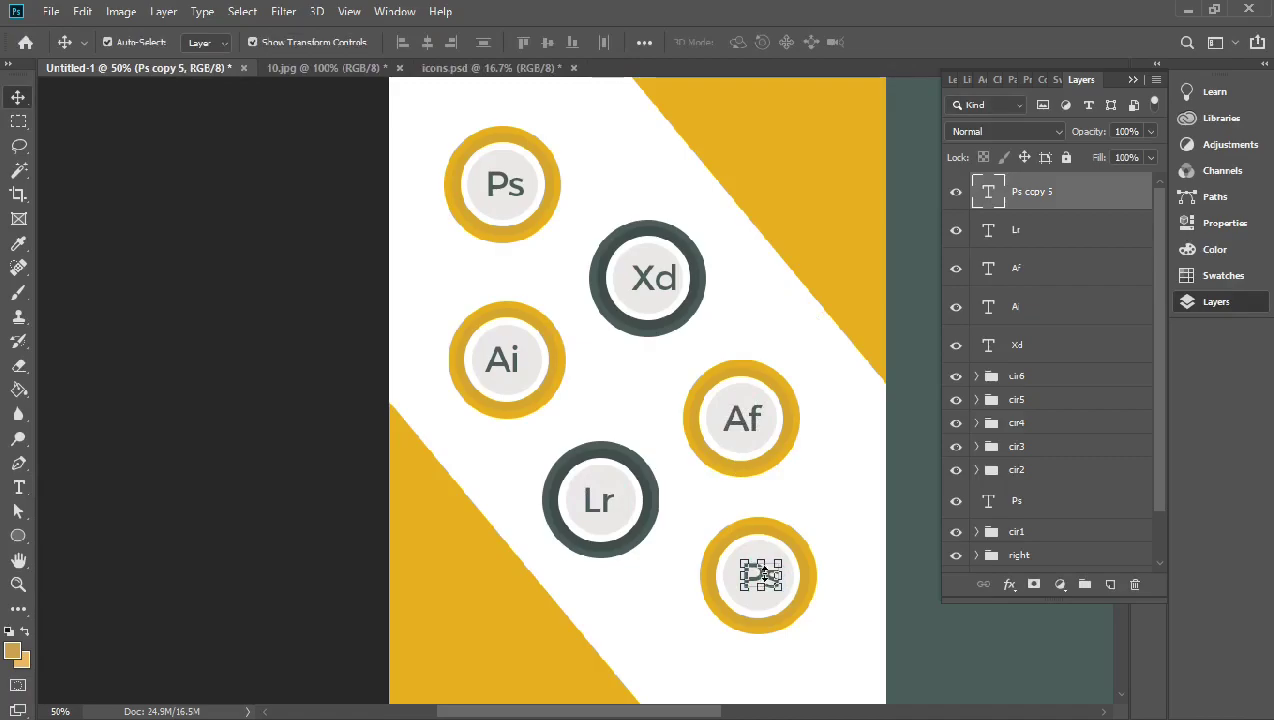
pyautogui.doubleClick(762, 576)
pyautogui.write('dw')
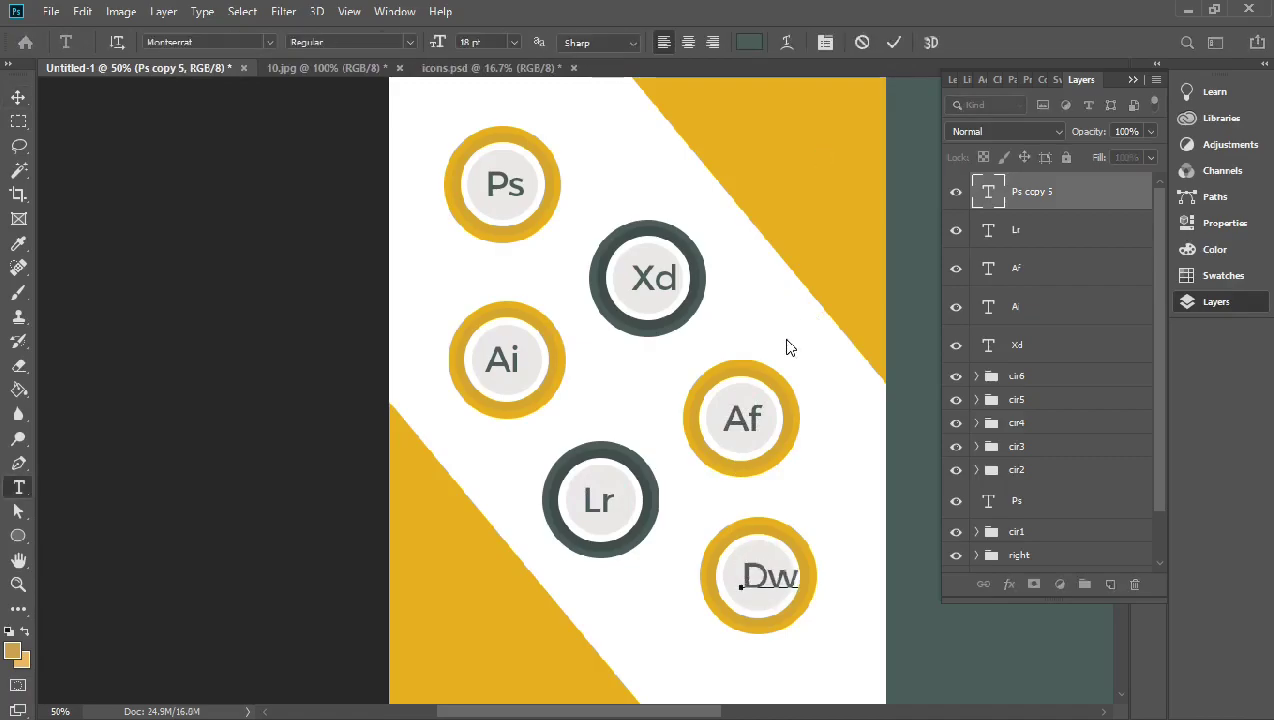
pyautogui.hotkey('ctrl', 'Return')
# Centre the Af, Lr, Xd and Ai labels within their rings
pyautogui.moveTo(742, 420); pyautogui.dragTo(744, 420)
pyautogui.moveTo(611, 506); pyautogui.dragTo(617, 506)
pyautogui.moveTo(697, 276); pyautogui.dragTo(692, 276)
pyautogui.moveTo(505, 371); pyautogui.dragTo(511, 371)
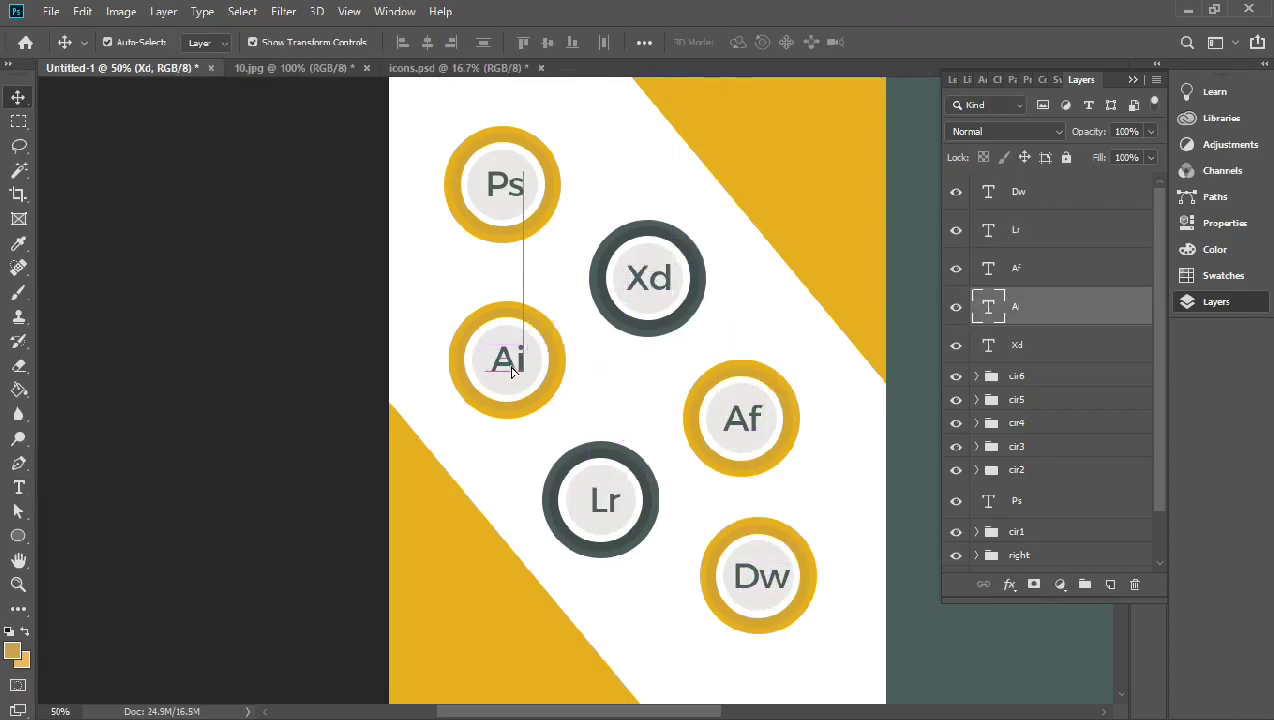
pyautogui.click(362, 270)
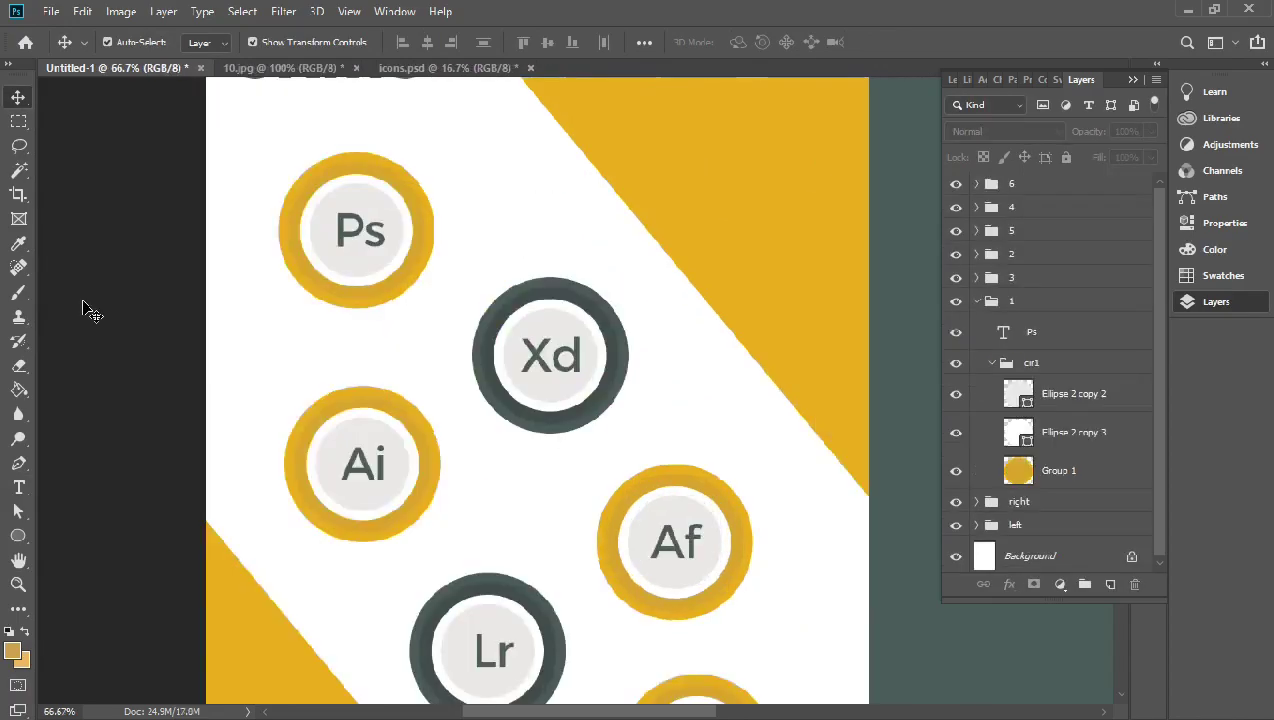
# Cut wedges out of the Ps, Ai and Xd rings using Pen paths turned into selections
pyautogui.click(284, 220)
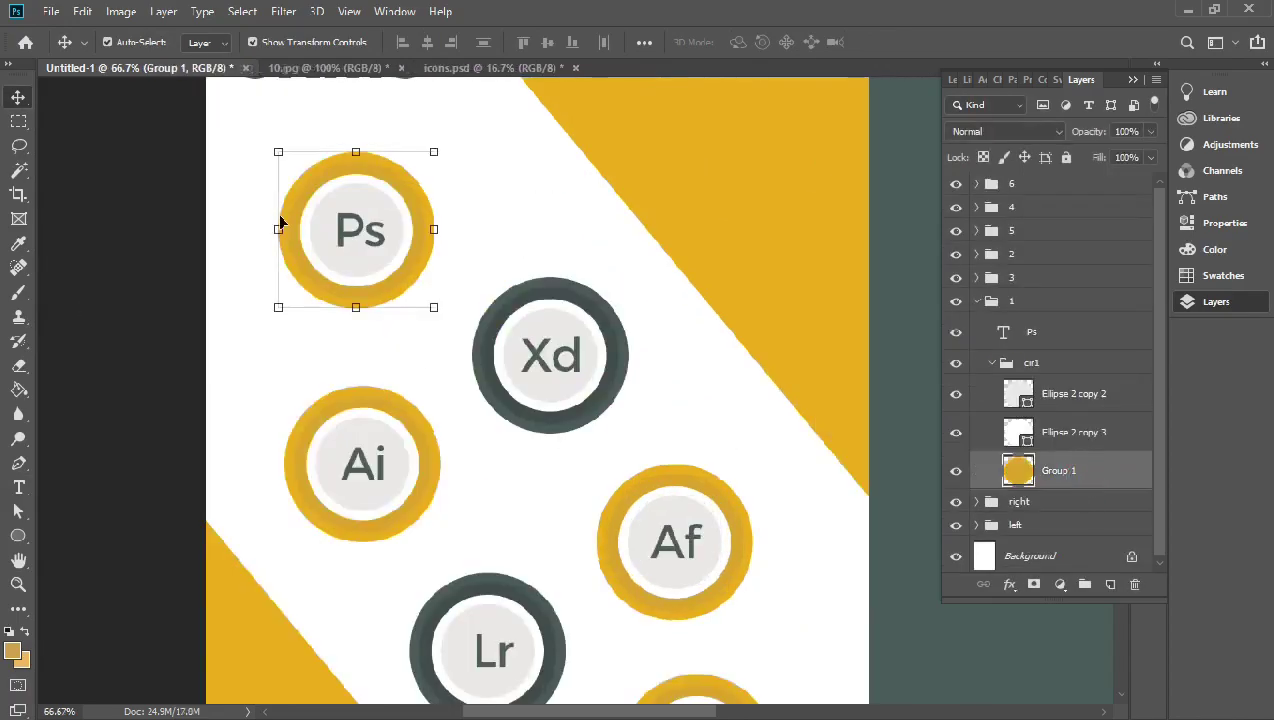
pyautogui.press('p')
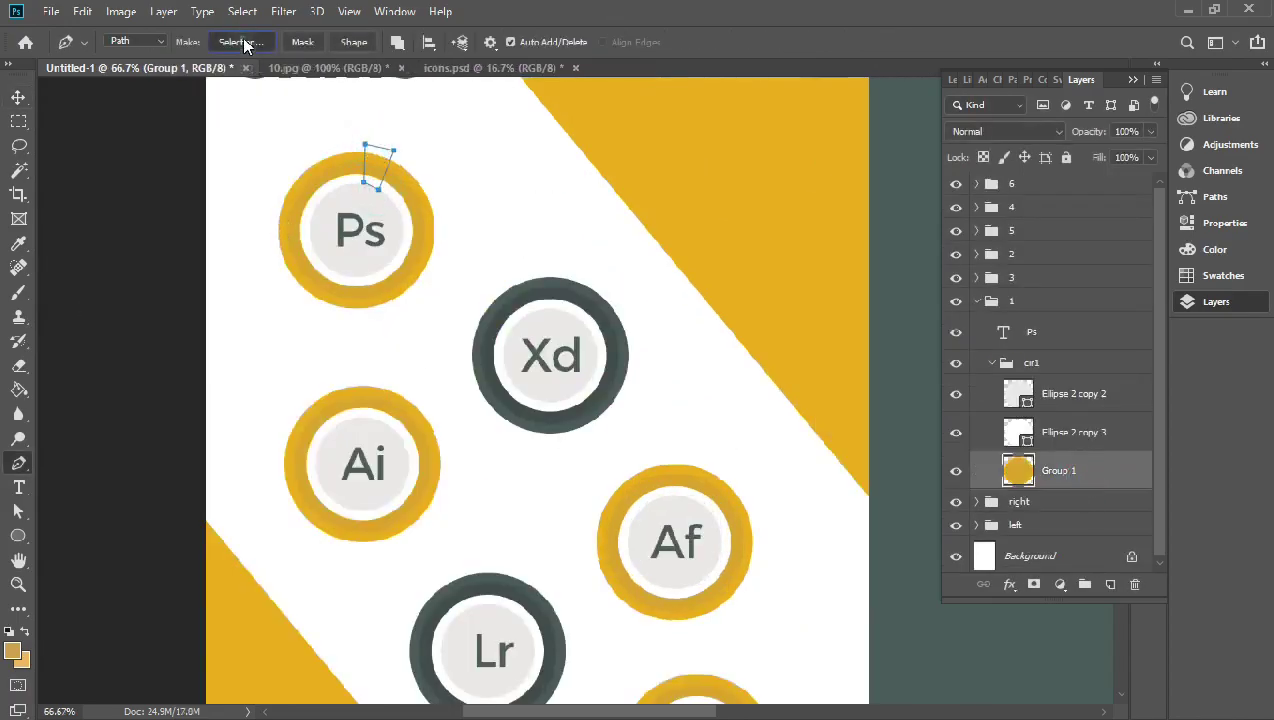
pyautogui.click(244, 45)
pyautogui.press('Return')
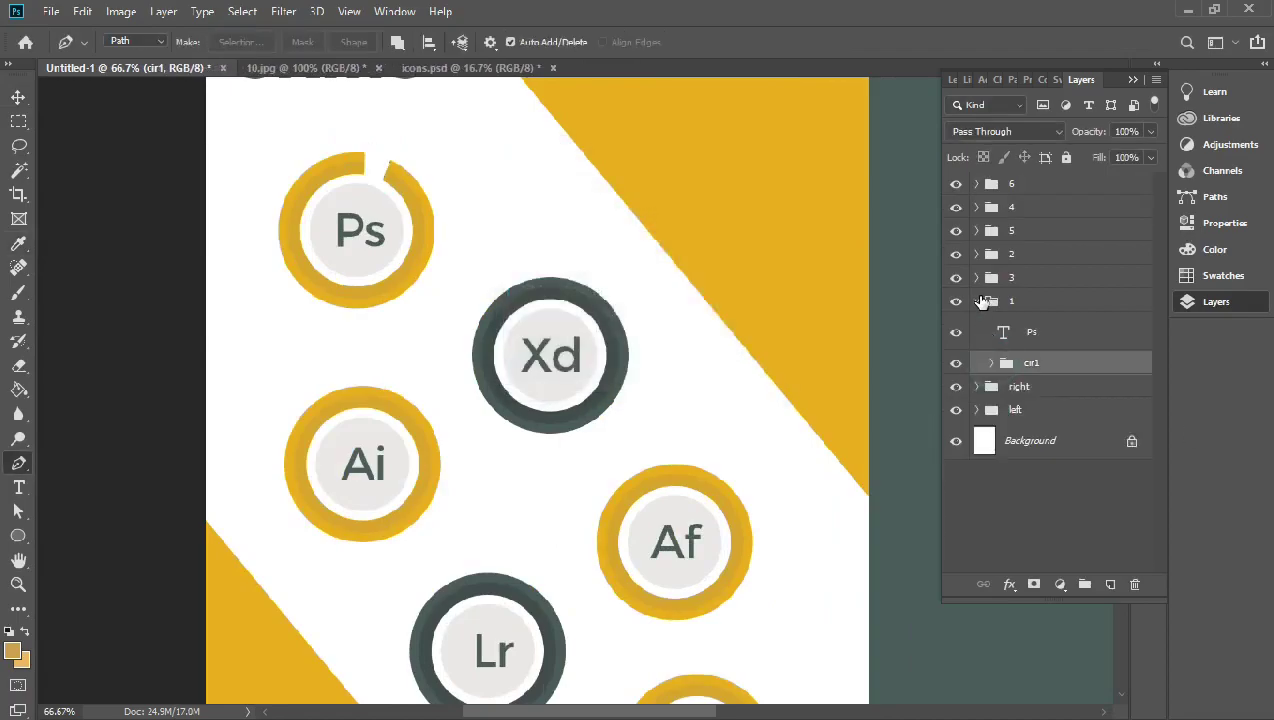
pyautogui.keyDown('ctrl'); pyautogui.click(393, 400); pyautogui.keyUp('ctrl')
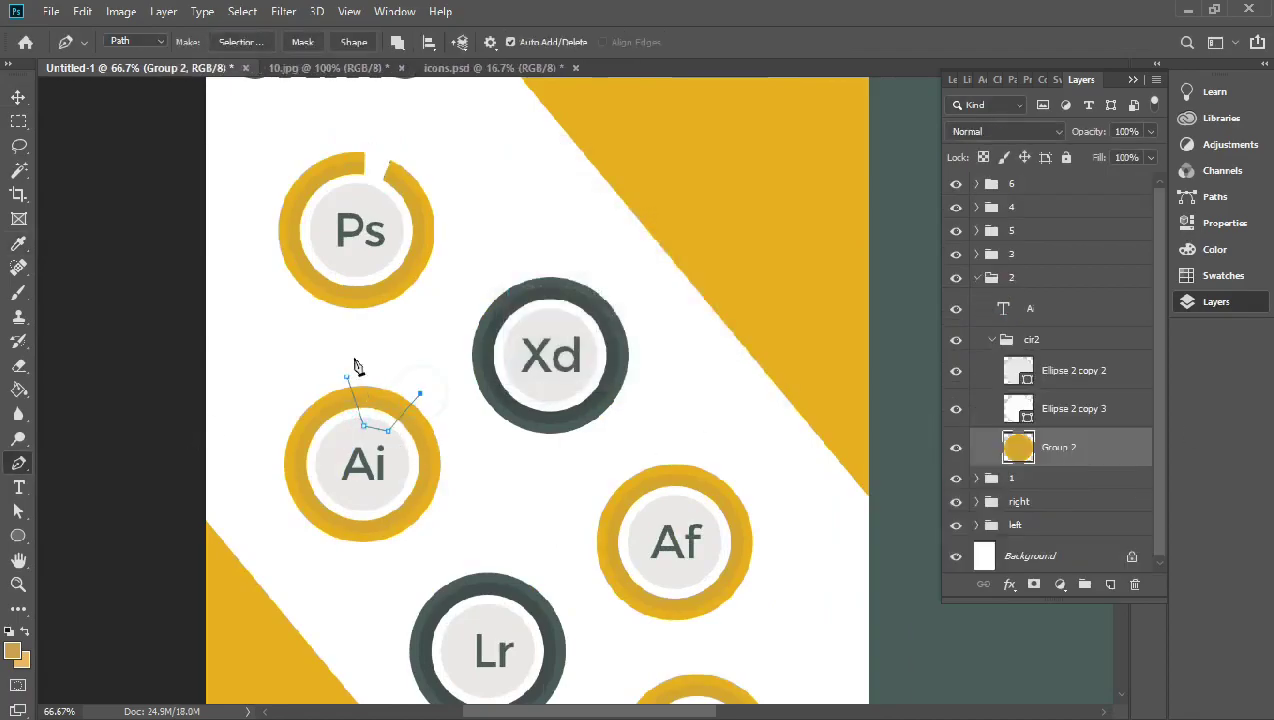
pyautogui.click(228, 44)
pyautogui.click(740, 197)
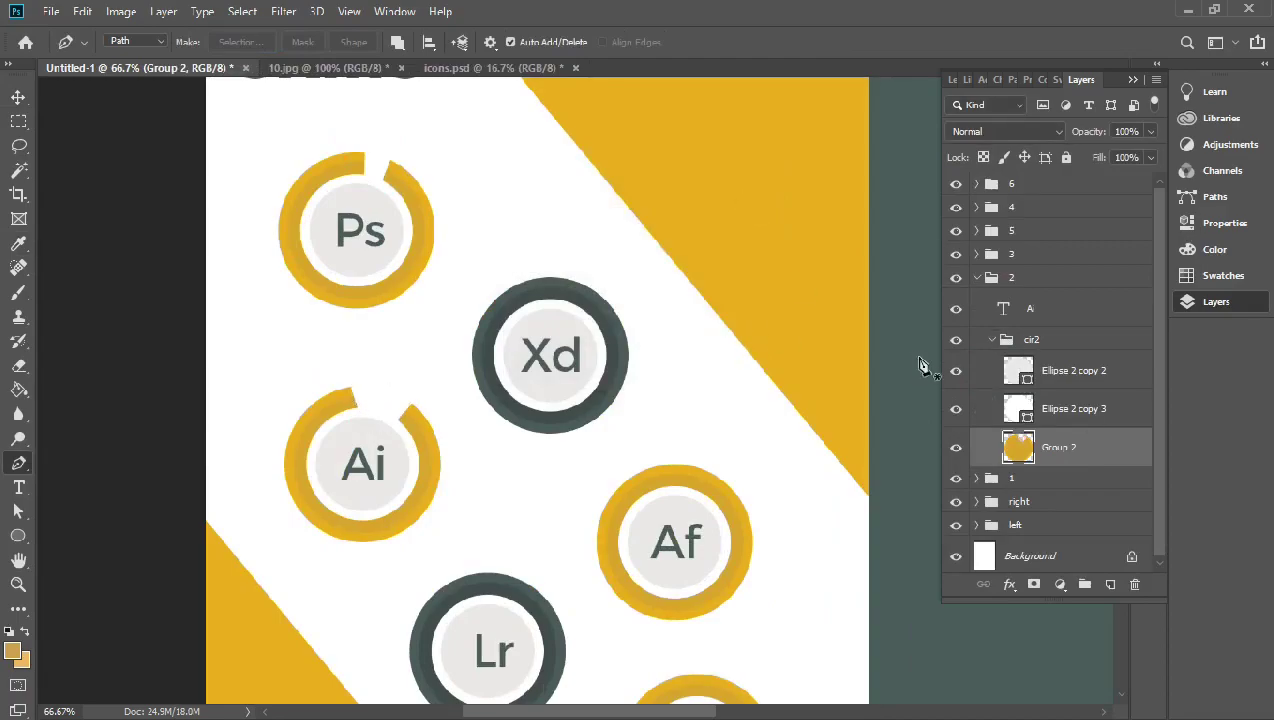
pyautogui.keyDown('ctrl'); pyautogui.click(618, 388); pyautogui.keyUp('ctrl')
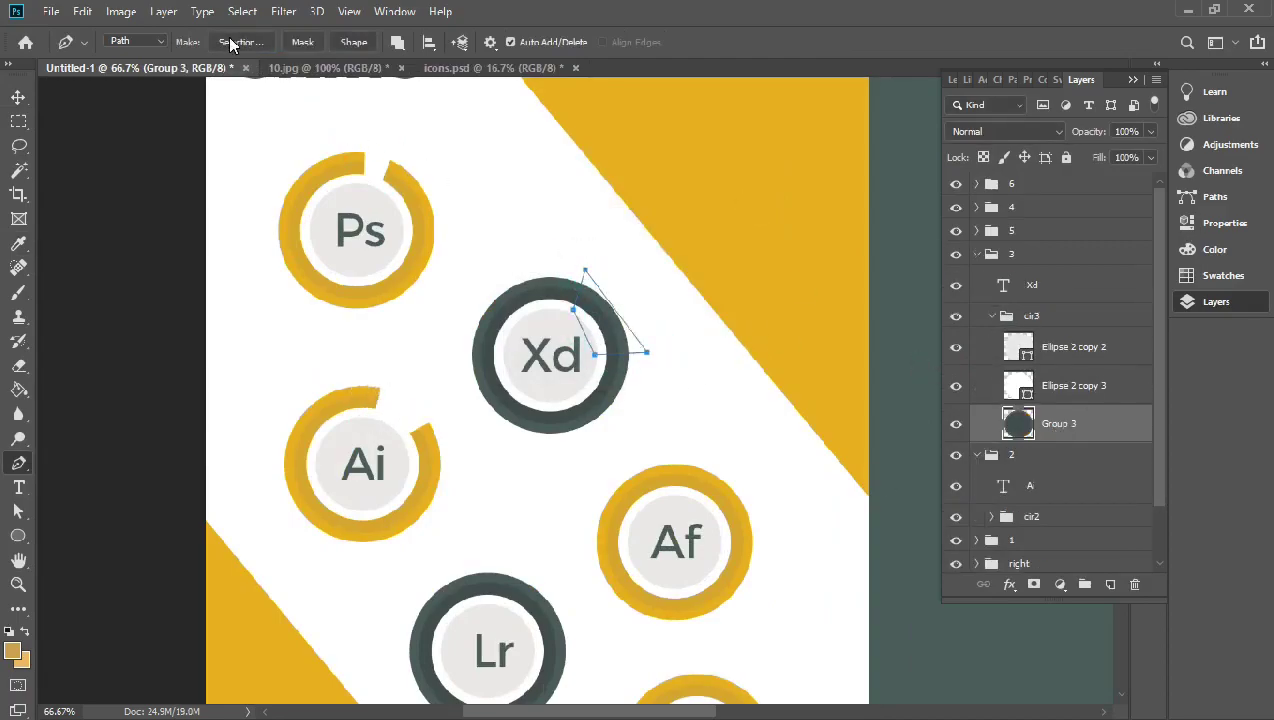
pyautogui.click(992, 316)
pyautogui.hotkey('ctrl', 'd')
# Move folder 5 above folder 4 and cut a wedge from the Af ring
pyautogui.click(976, 254)
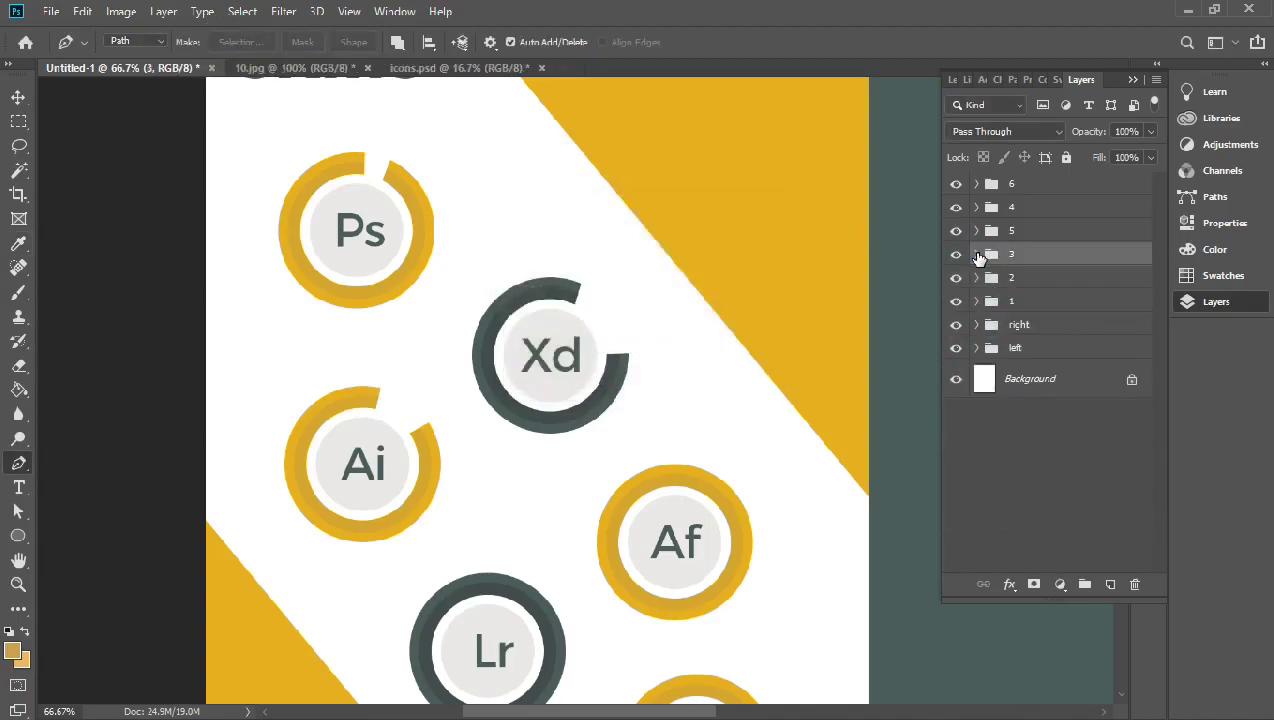
pyautogui.moveTo(984, 230); pyautogui.dragTo(980, 195)
pyautogui.click(976, 207)
pyautogui.click(1068, 388)
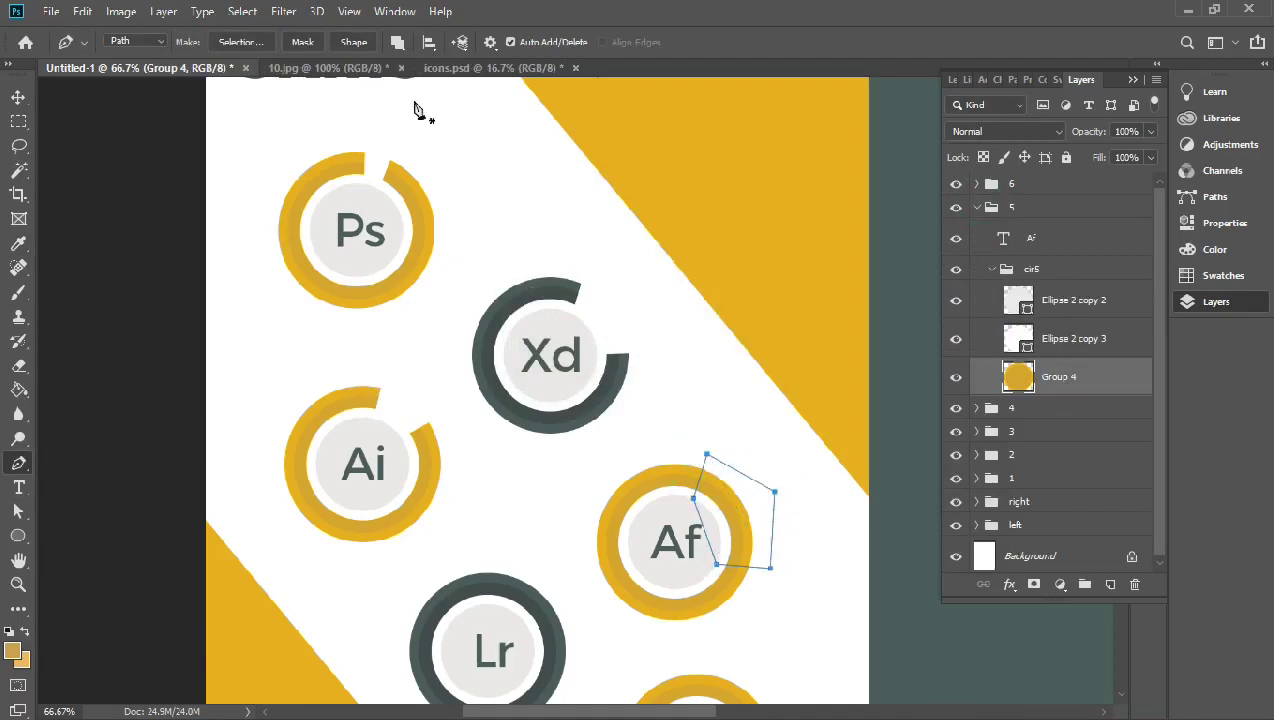
pyautogui.click(241, 42)
pyautogui.click(741, 191)
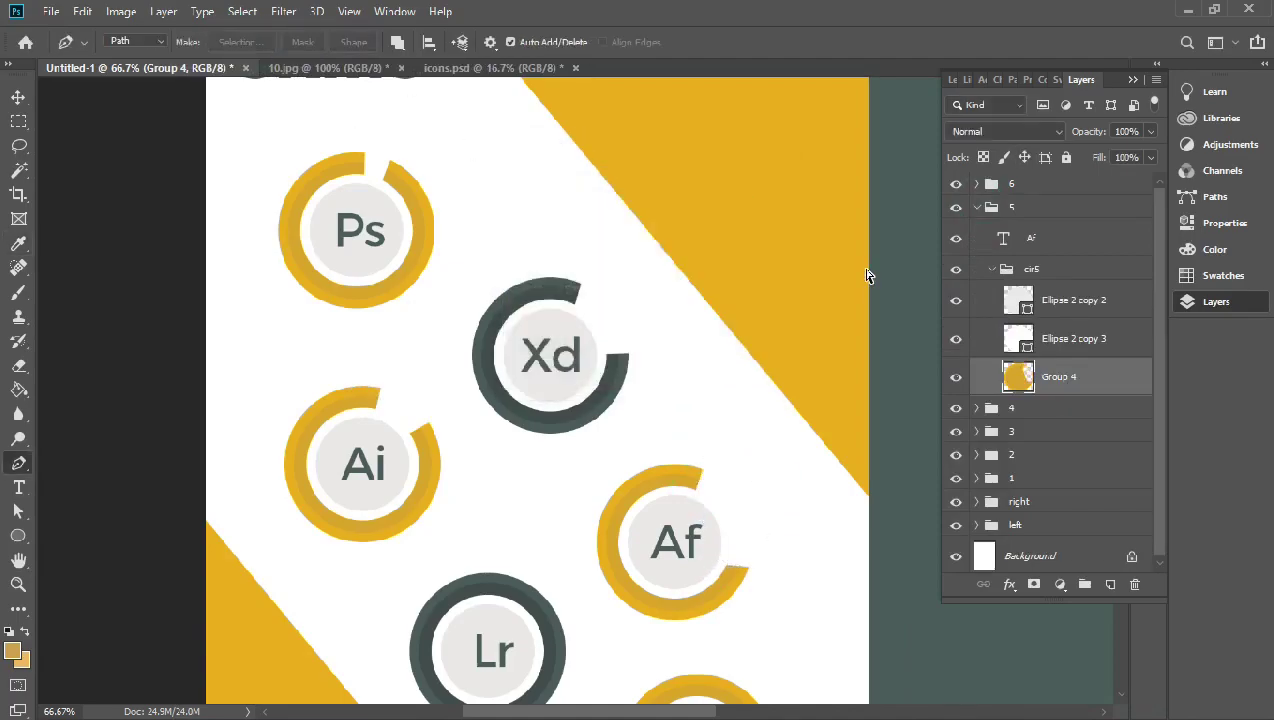
pyautogui.click(976, 207)
# Cut a wedge out of the Lr ring and clear the selection
pyautogui.scroll(-5, 1121, 452)
pyautogui.click(1000, 230)
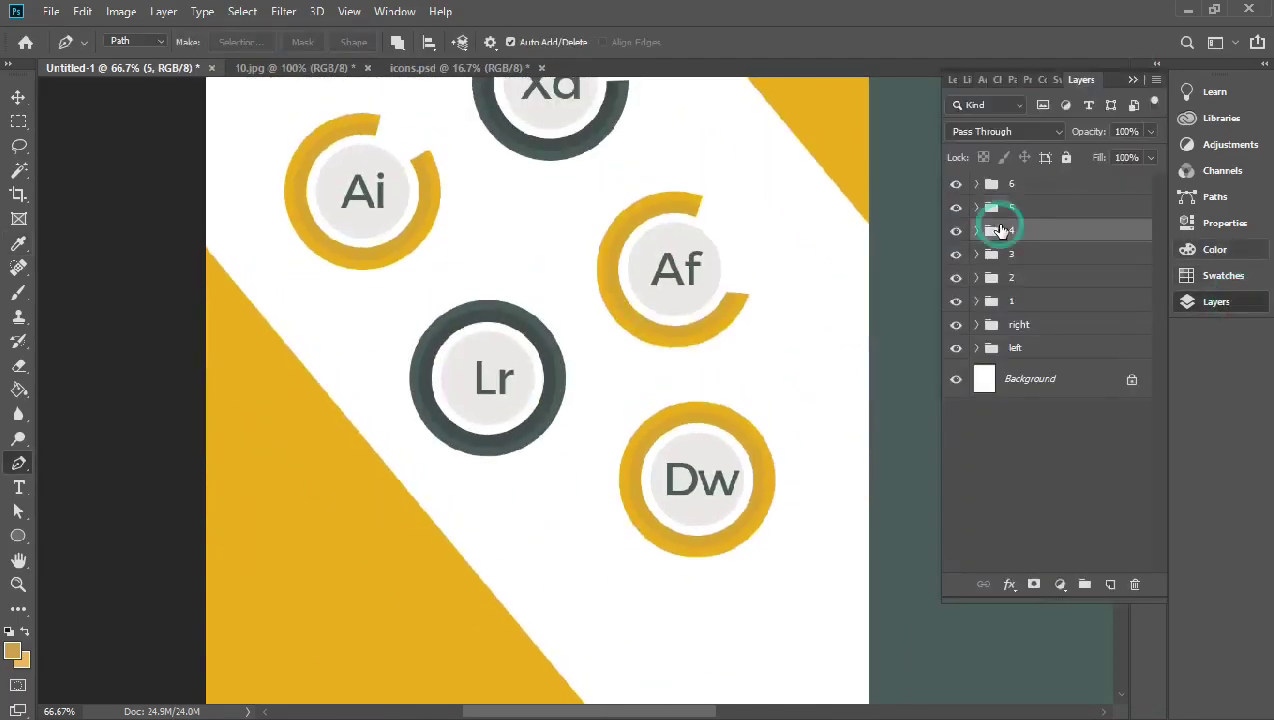
pyautogui.click(1050, 400)
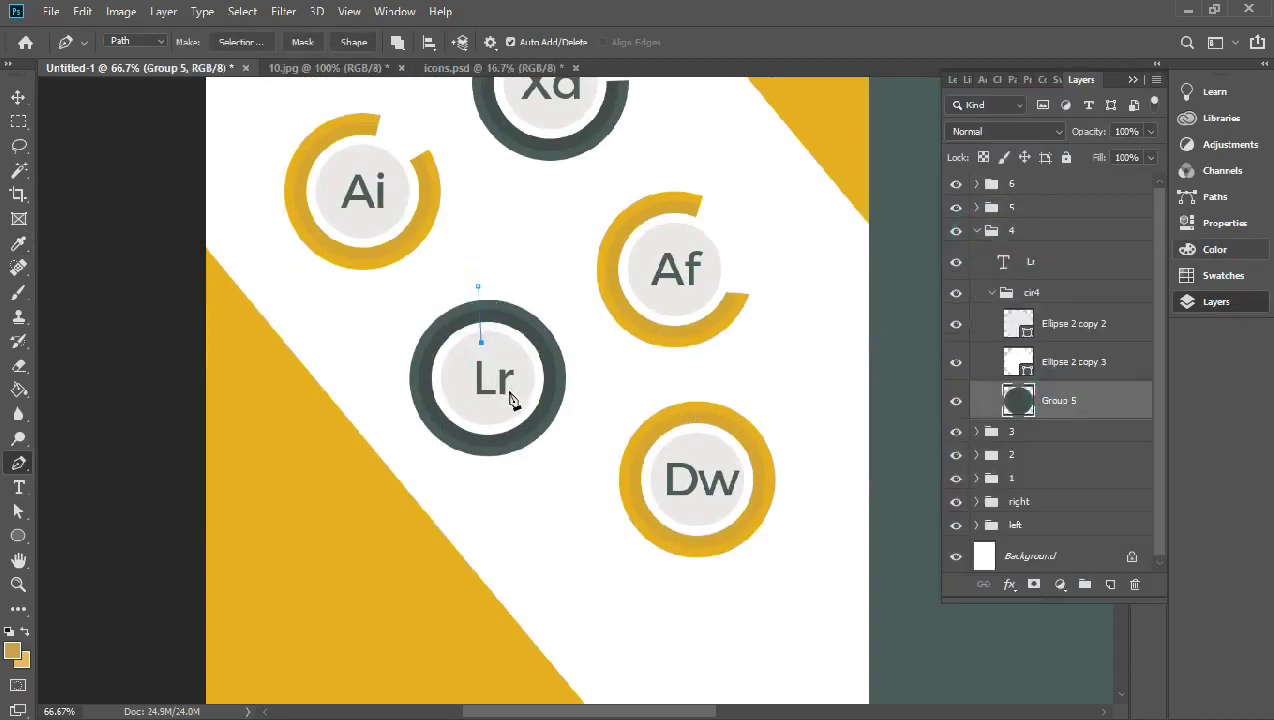
pyautogui.click(241, 42)
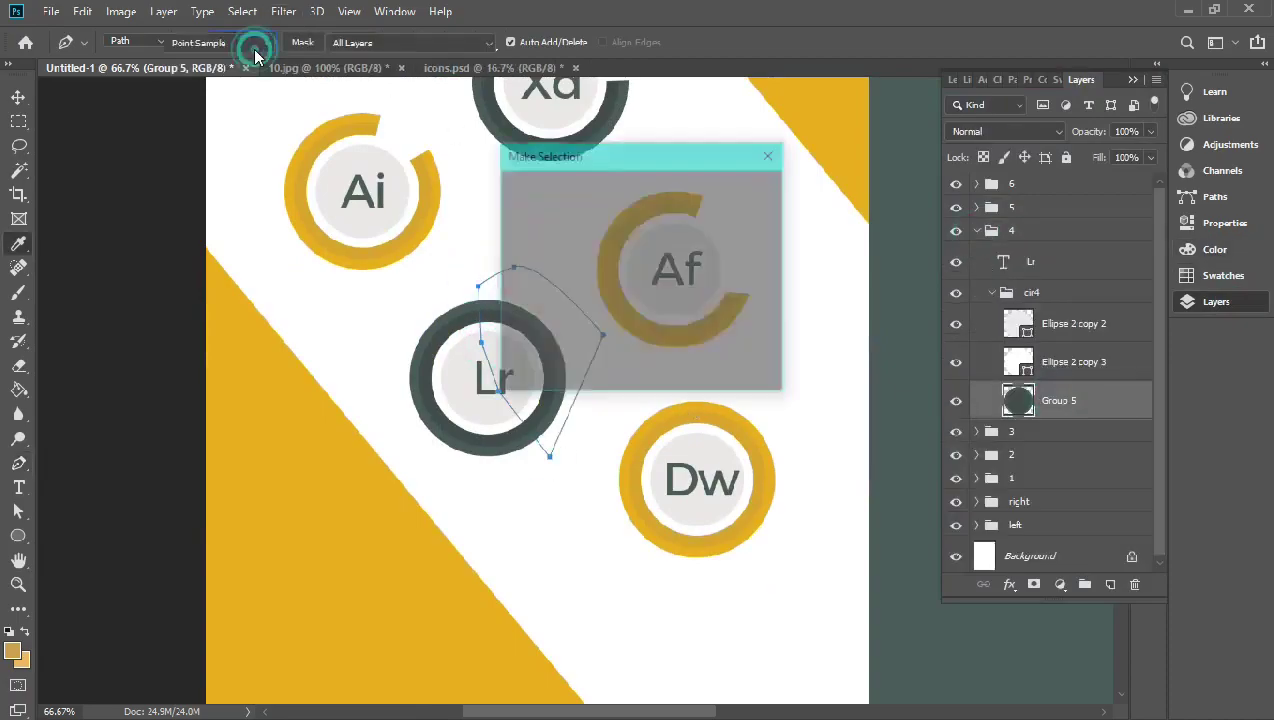
pyautogui.click(741, 191)
pyautogui.press('Delete')
pyautogui.click(976, 230)
pyautogui.hotkey('ctrl', 'd')
# Cut a wedge out of the Dw ring, clear the selection and zoom out
pyautogui.click(976, 183)
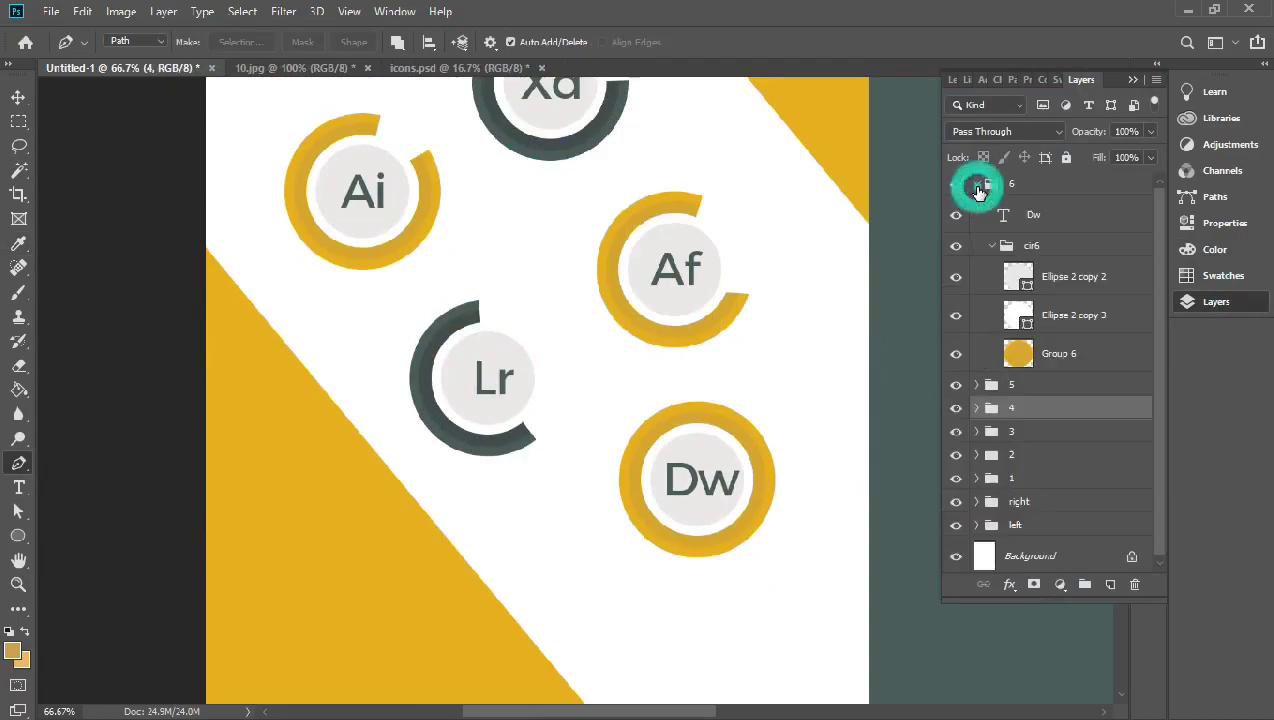
pyautogui.click(1060, 353)
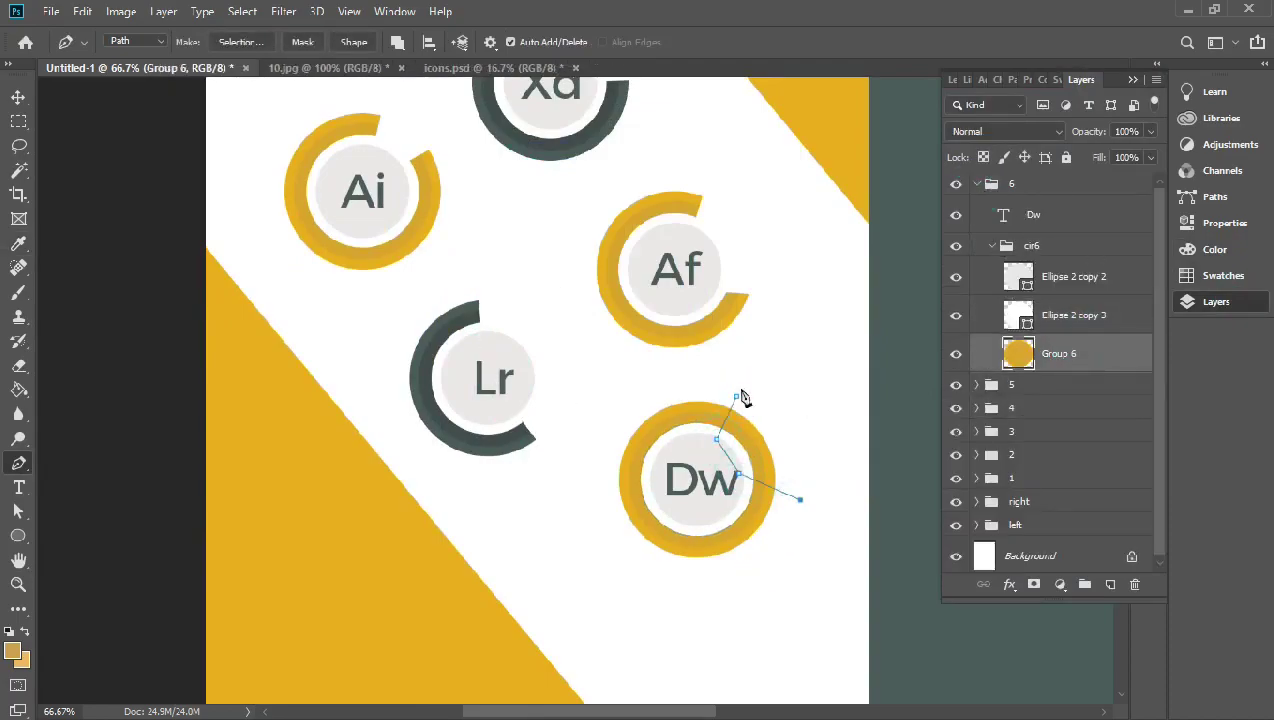
pyautogui.click(241, 42)
pyautogui.click(741, 191)
pyautogui.press('Delete')
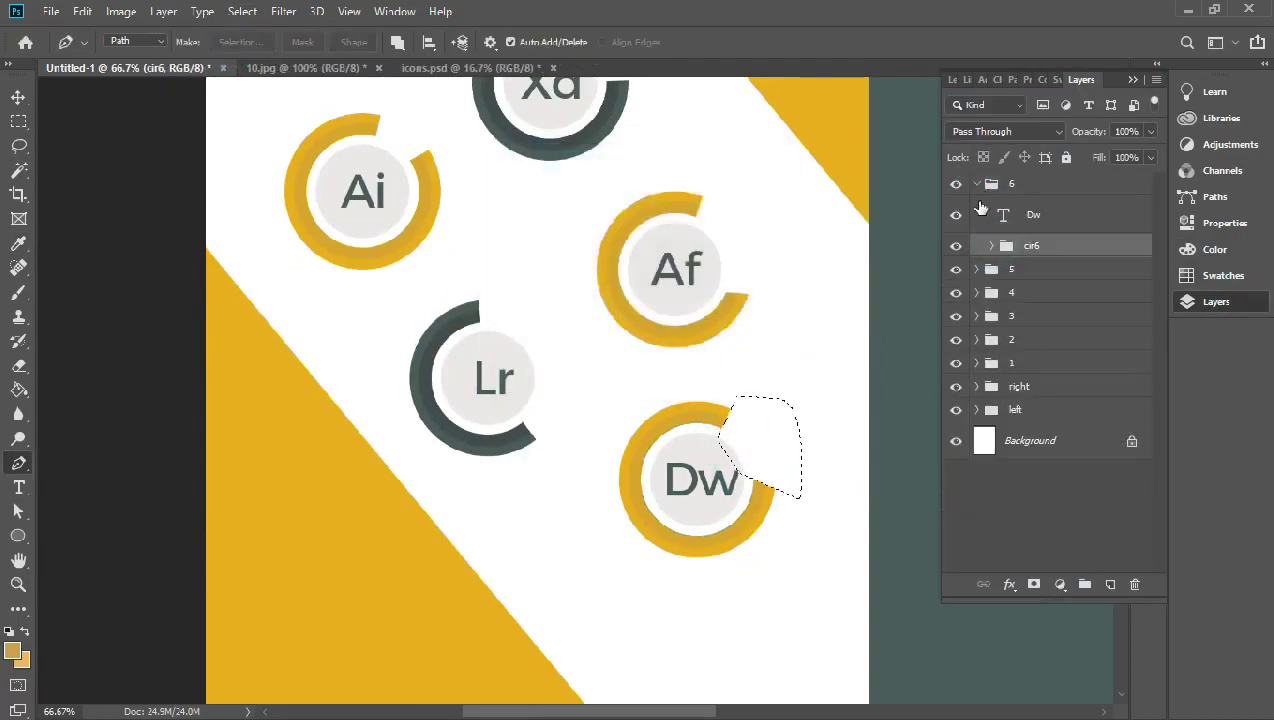
pyautogui.click(976, 183)
pyautogui.hotkey('ctrl', 'd')
pyautogui.hotkey('ctrl', '-')
pyautogui.hotkey('ctrl', '-')
# Add a bold, enlarged 'Languages' heading below the skills circles
pyautogui.press('t')
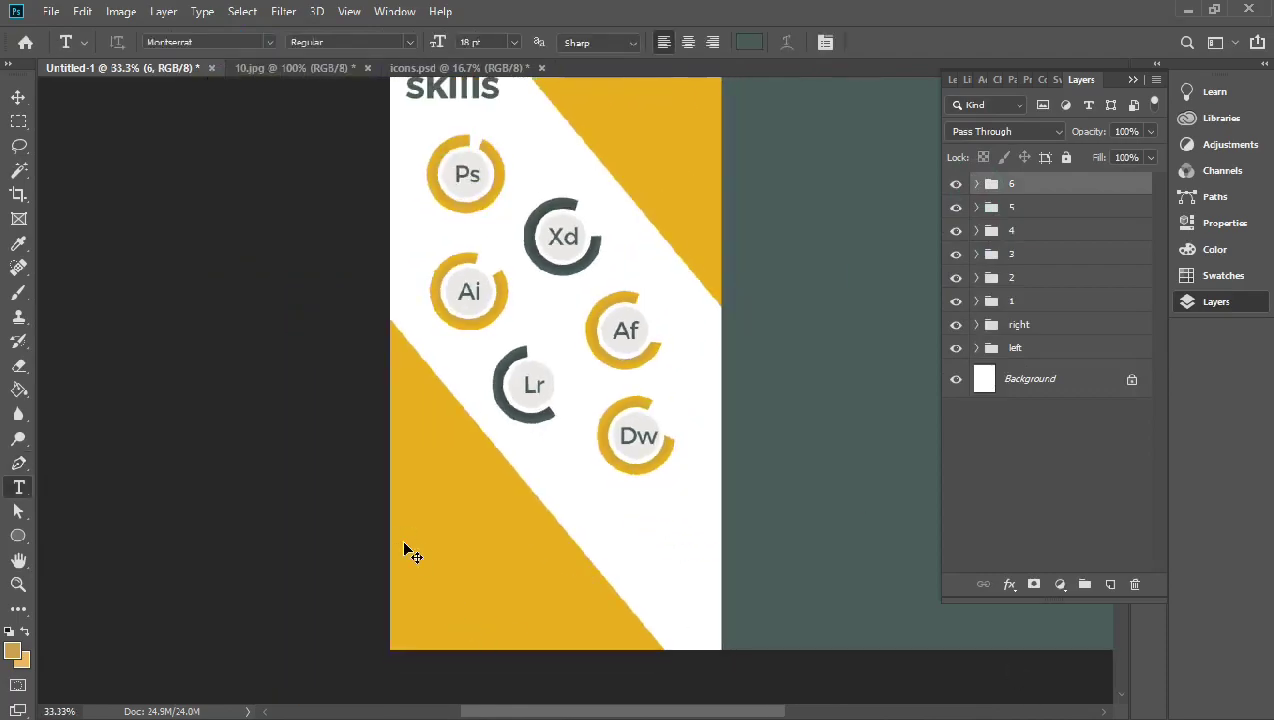
pyautogui.click(406, 462)
pyautogui.write('Languages')
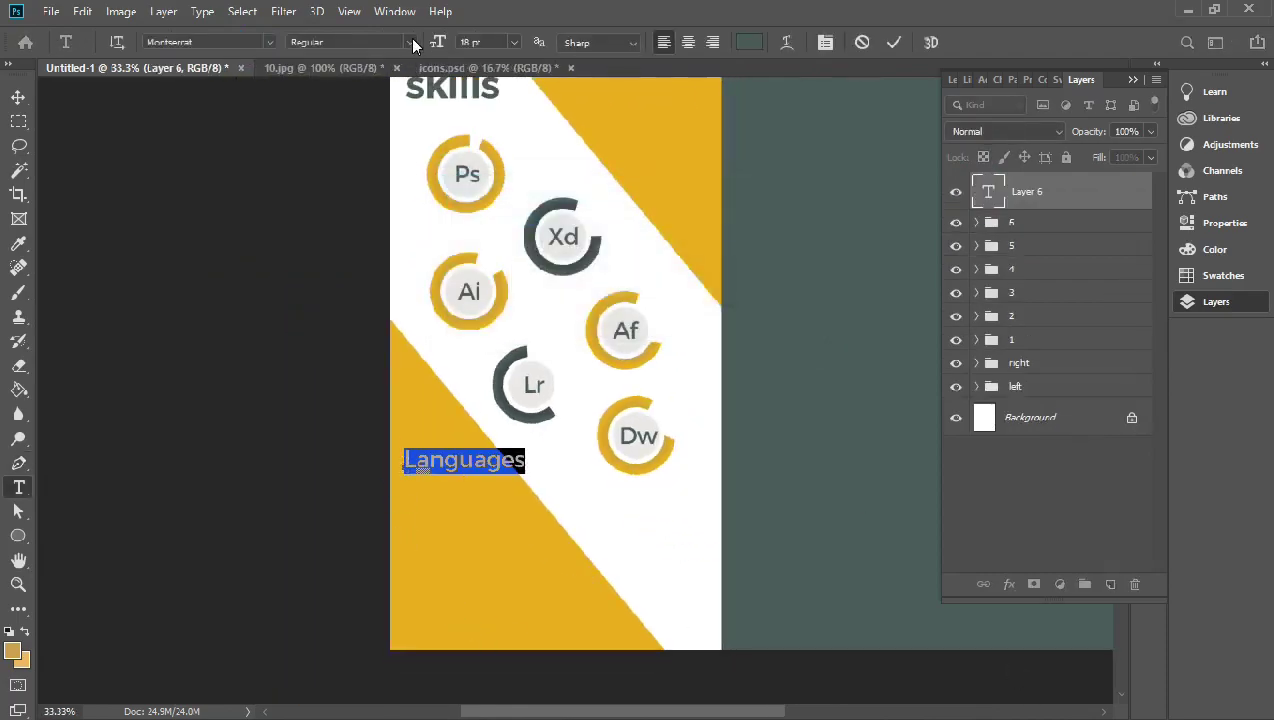
pyautogui.click(413, 42)
pyautogui.click(330, 110)
pyautogui.click(513, 42)
pyautogui.click(500, 225)
pyautogui.click(893, 42)
pyautogui.press('v')
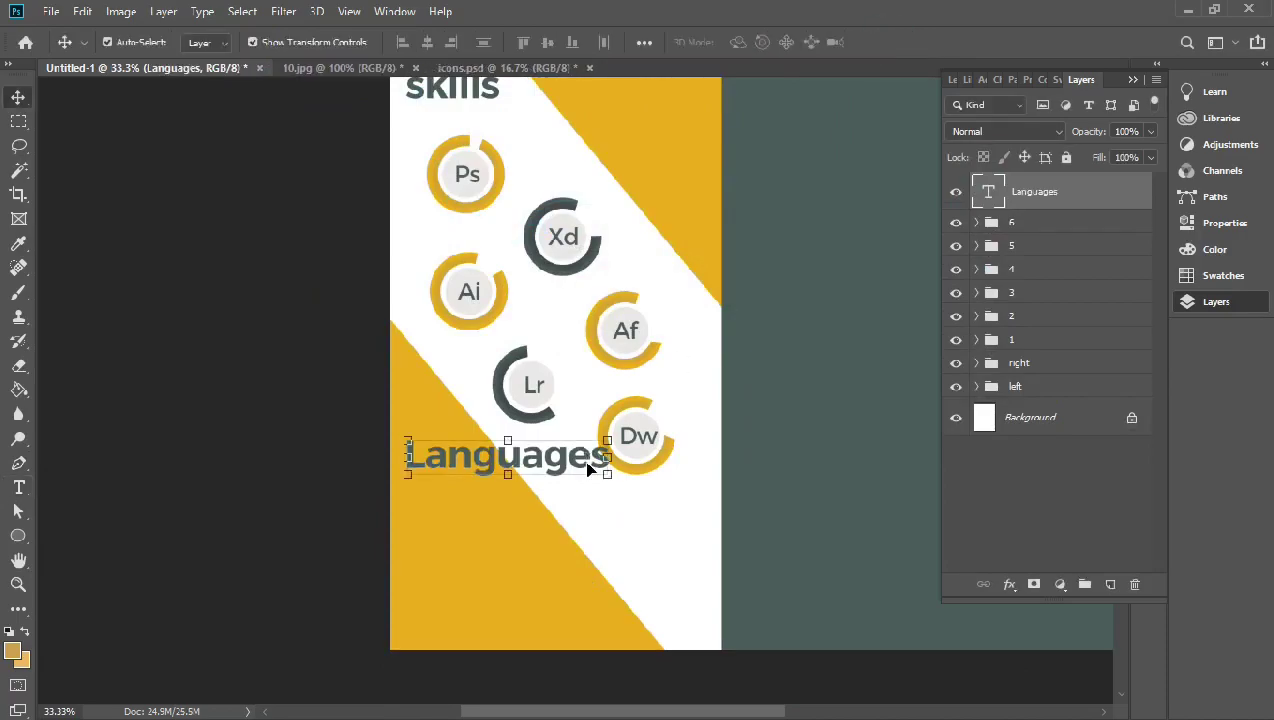
pyautogui.moveTo(590, 470); pyautogui.dragTo(562, 502)
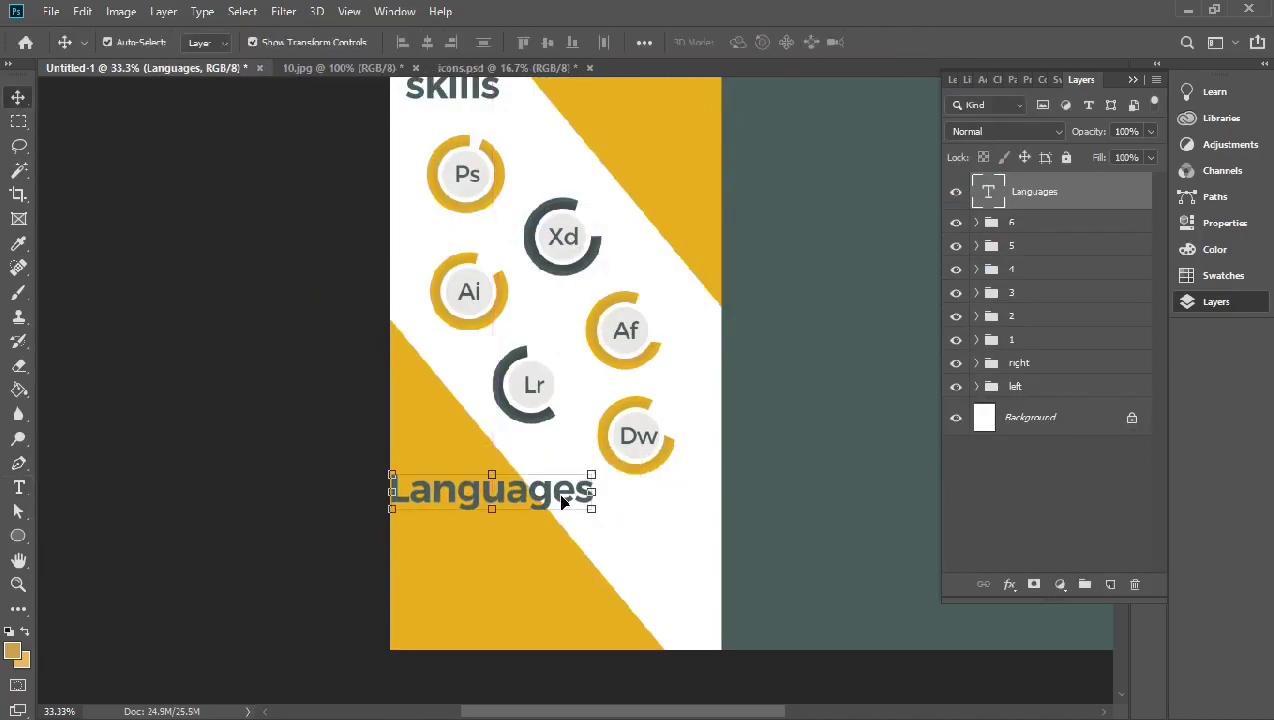
# Set the Languages heading to 18 pt and nudge it into place
pyautogui.press('t')
pyautogui.doubleClick(512, 465)
pyautogui.click(470, 42)
pyautogui.write('18')
pyautogui.press('Return')
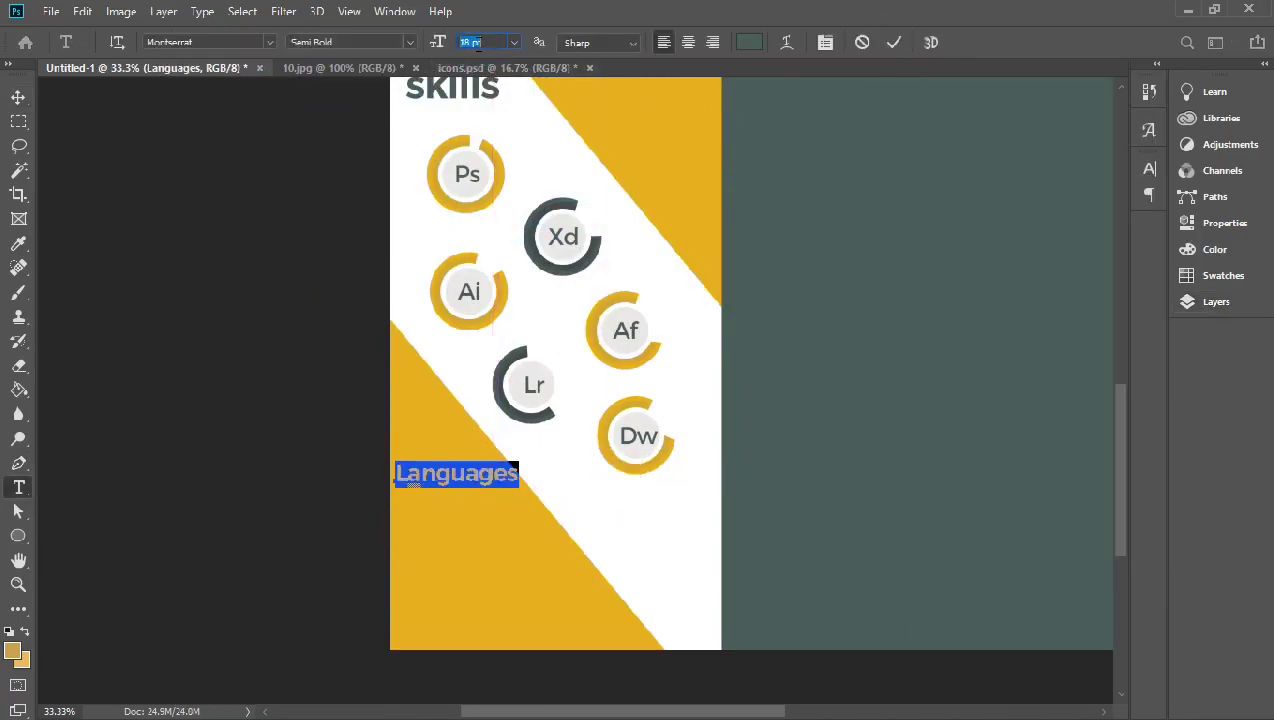
pyautogui.click(891, 42)
pyautogui.press('v')
pyautogui.moveTo(453, 474); pyautogui.dragTo(455, 479)
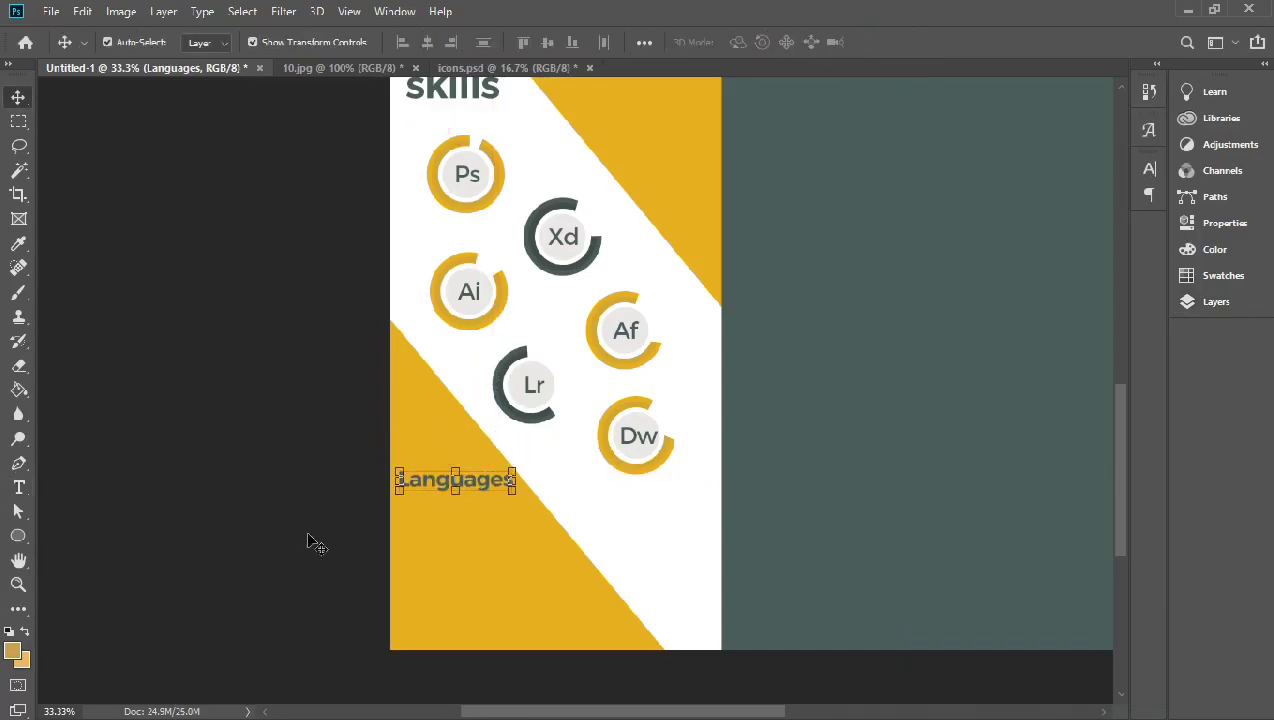
# Draw a dark rectangle bar below the Languages heading
pyautogui.rightClick(18, 535)
pyautogui.click(100, 530)
pyautogui.moveTo(402, 524)
pyautogui.mouseDown()
pyautogui.moveTo(531, 545)
pyautogui.moveTo(504, 570)
pyautogui.moveTo(489, 622)
pyautogui.mouseUp()
pyautogui.press('v')
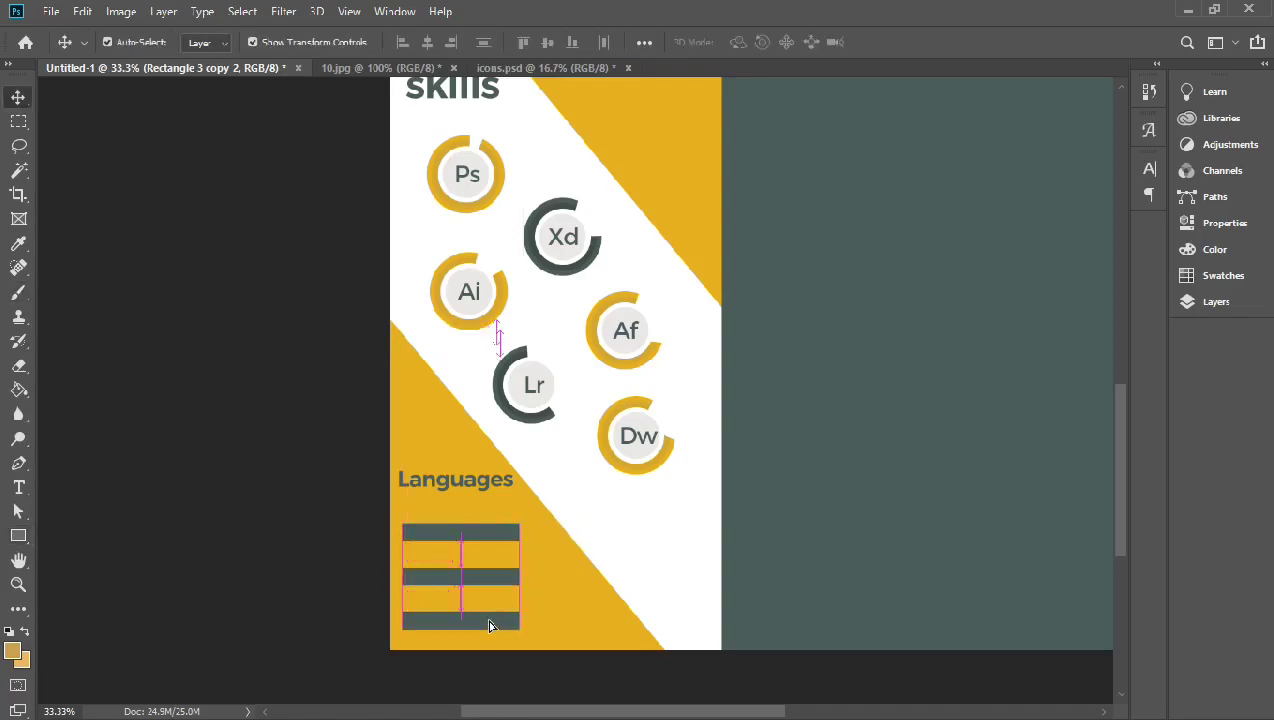
pyautogui.click(495, 578)
pyautogui.click(1224, 222)
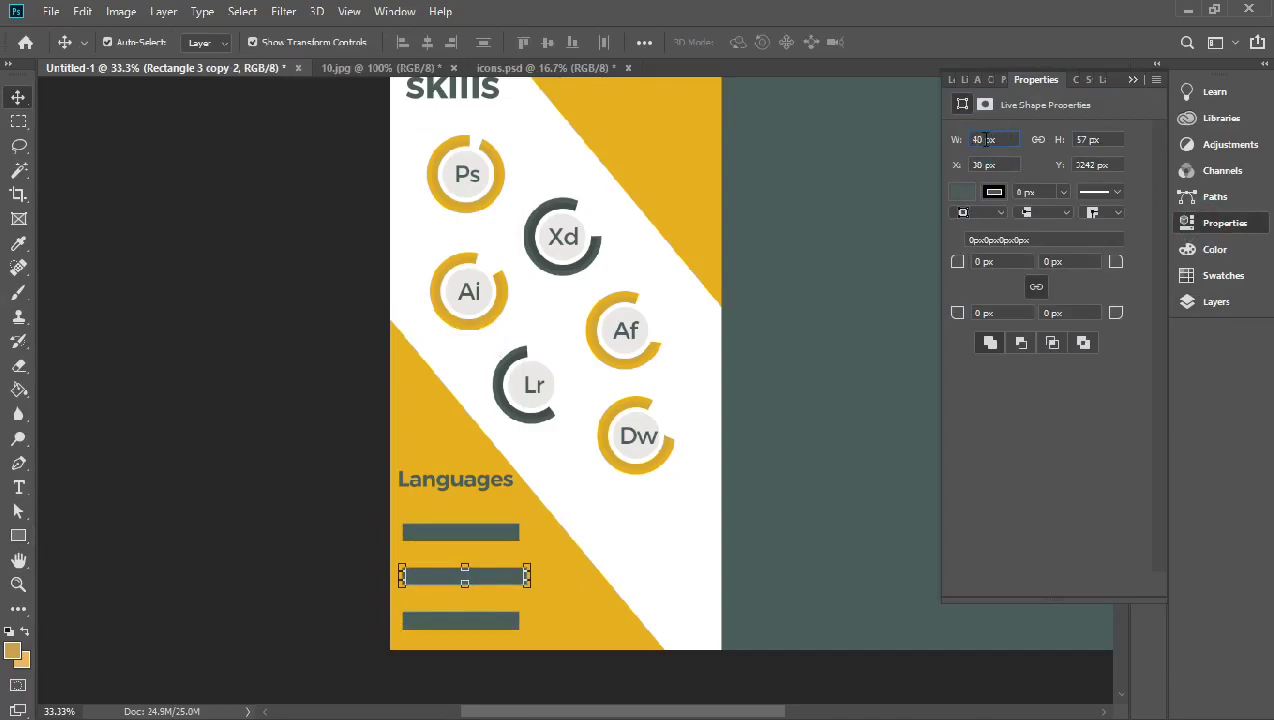
# Widen the middle and bottom bars so the three bars increase in length
pyautogui.hotkey('ctrl', 't')
pyautogui.moveTo(541, 575); pyautogui.dragTo(555, 575)
pyautogui.press('Return')
pyautogui.click(480, 621)
pyautogui.hotkey('ctrl', 't')
pyautogui.moveTo(519, 621); pyautogui.dragTo(615, 621)
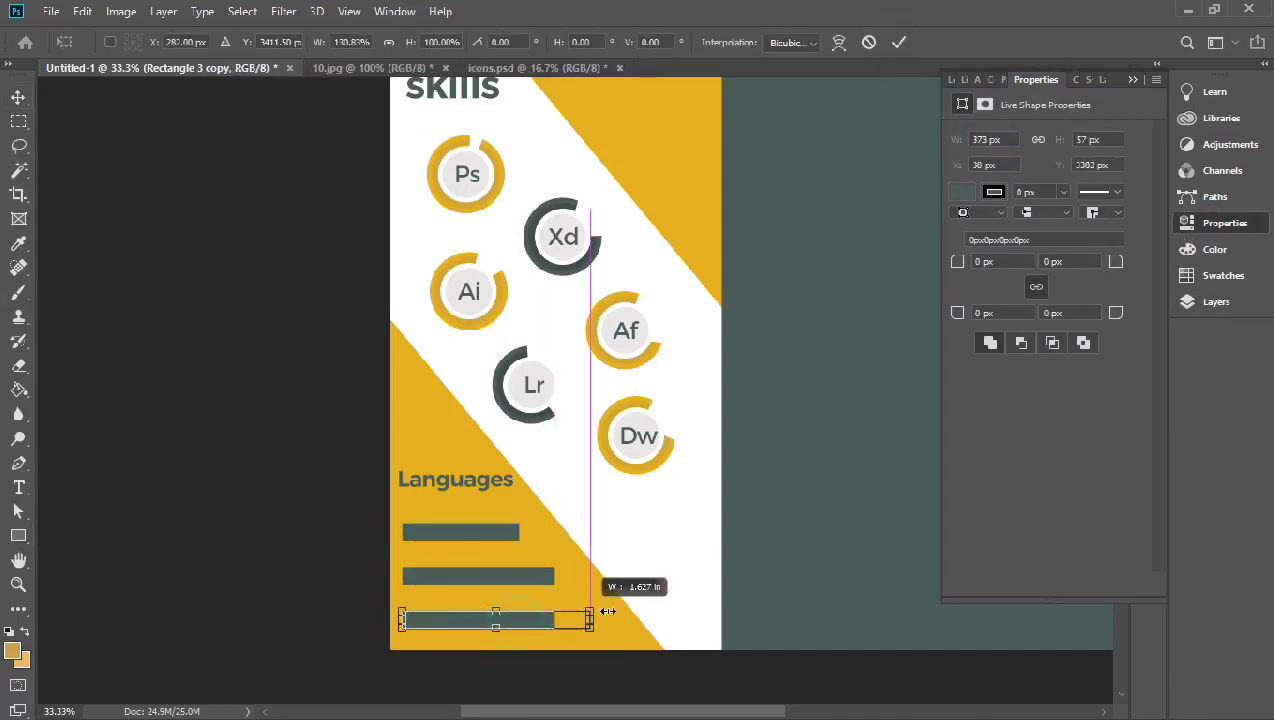
pyautogui.press('Return')
pyautogui.click(497, 510)
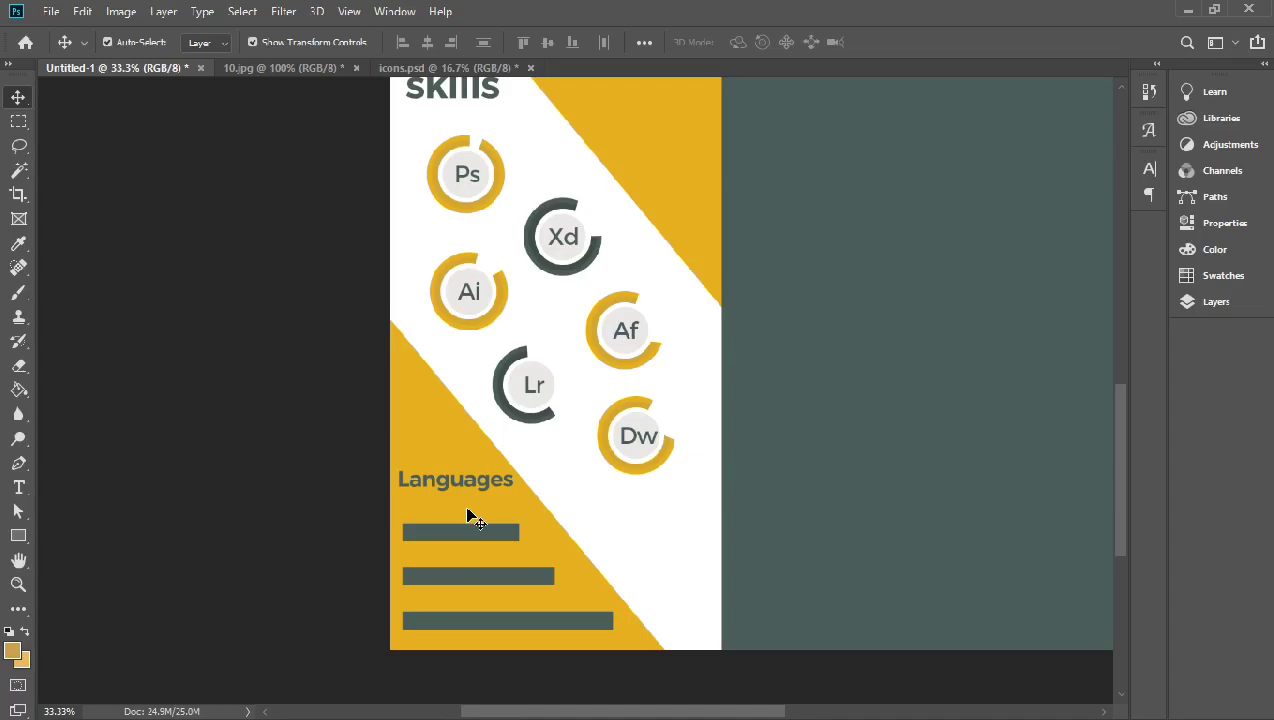
# Add a 14 pt 'spanish' label above the first bar
pyautogui.press('t')
pyautogui.click(407, 512)
pyautogui.write('spanish')
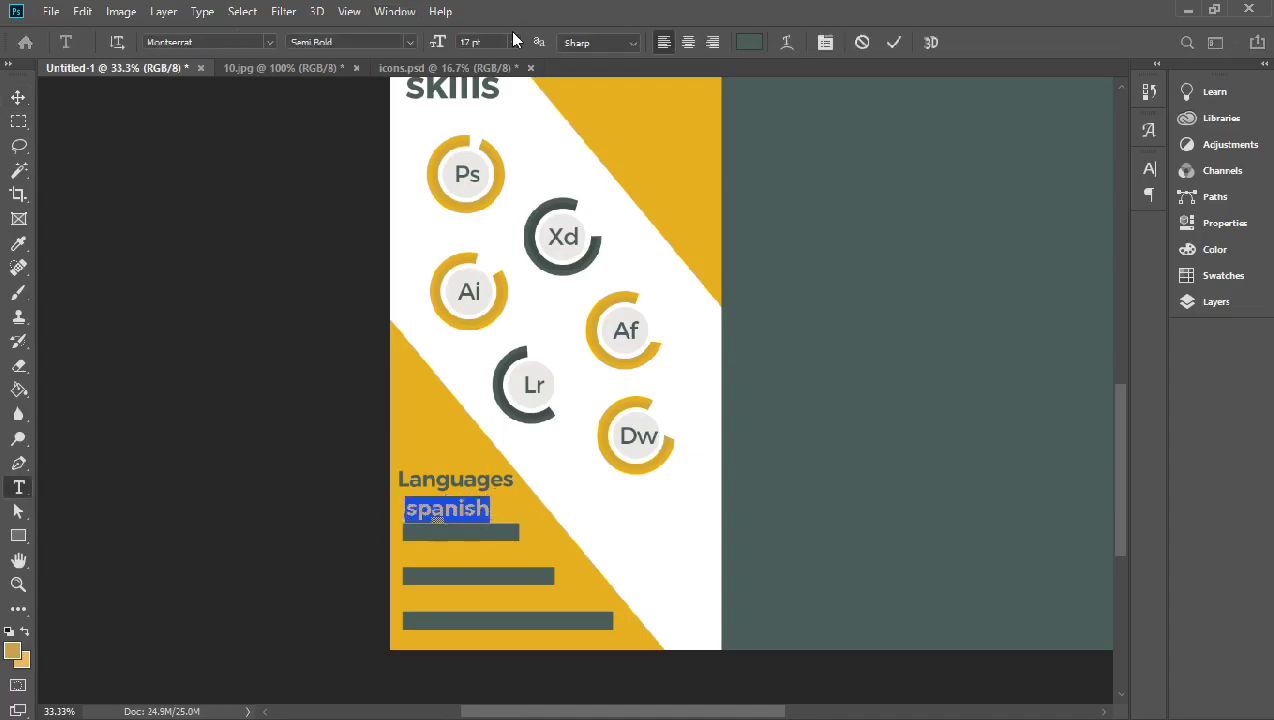
pyautogui.click(514, 42)
pyautogui.click(518, 172)
pyautogui.hotkey('ctrl', 'Return')
pyautogui.press('v')
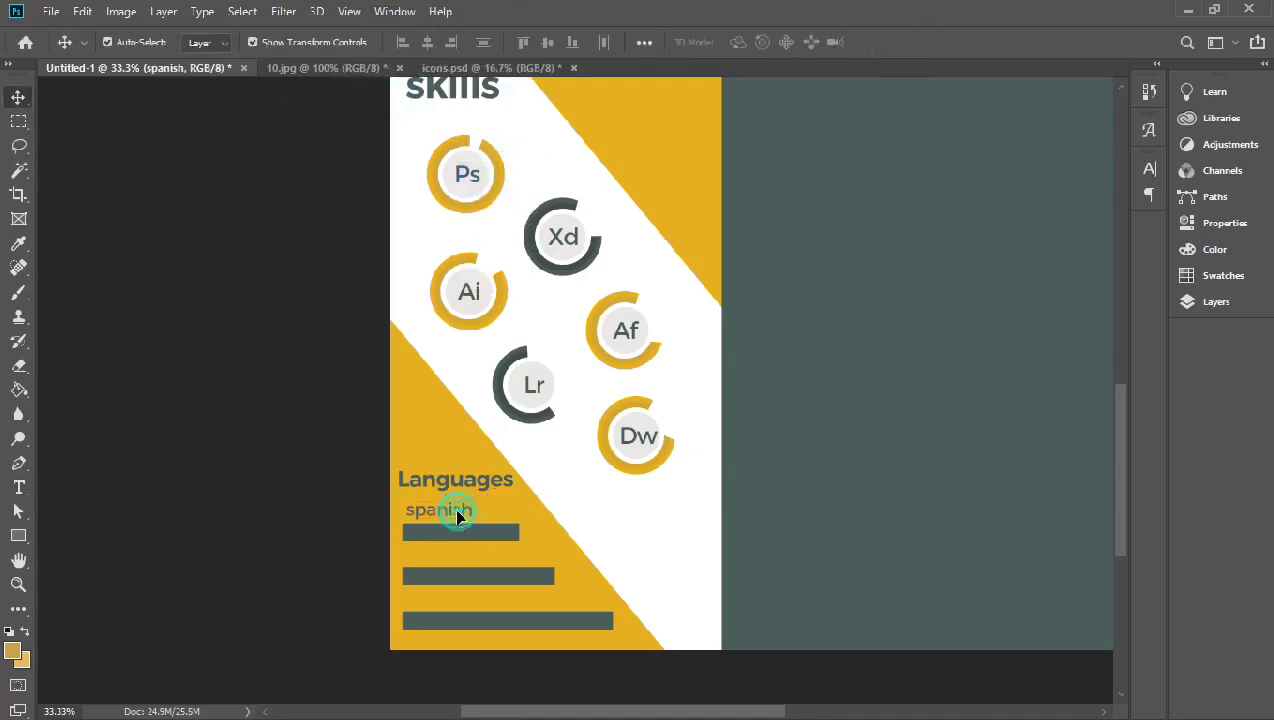
pyautogui.moveTo(458, 511); pyautogui.dragTo(449, 598)
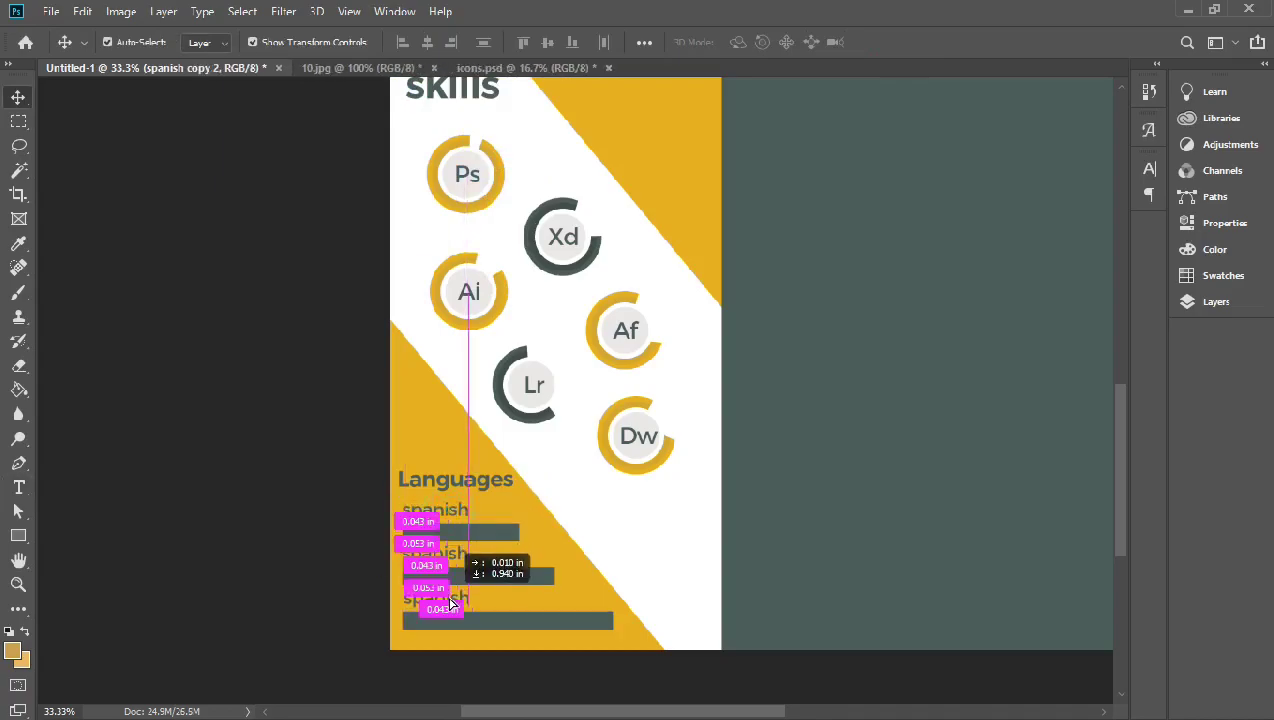
# Retype the copied labels as English and French above the other two bars
pyautogui.doubleClick(442, 551)
pyautogui.hotkey('ctrl', 'Return')
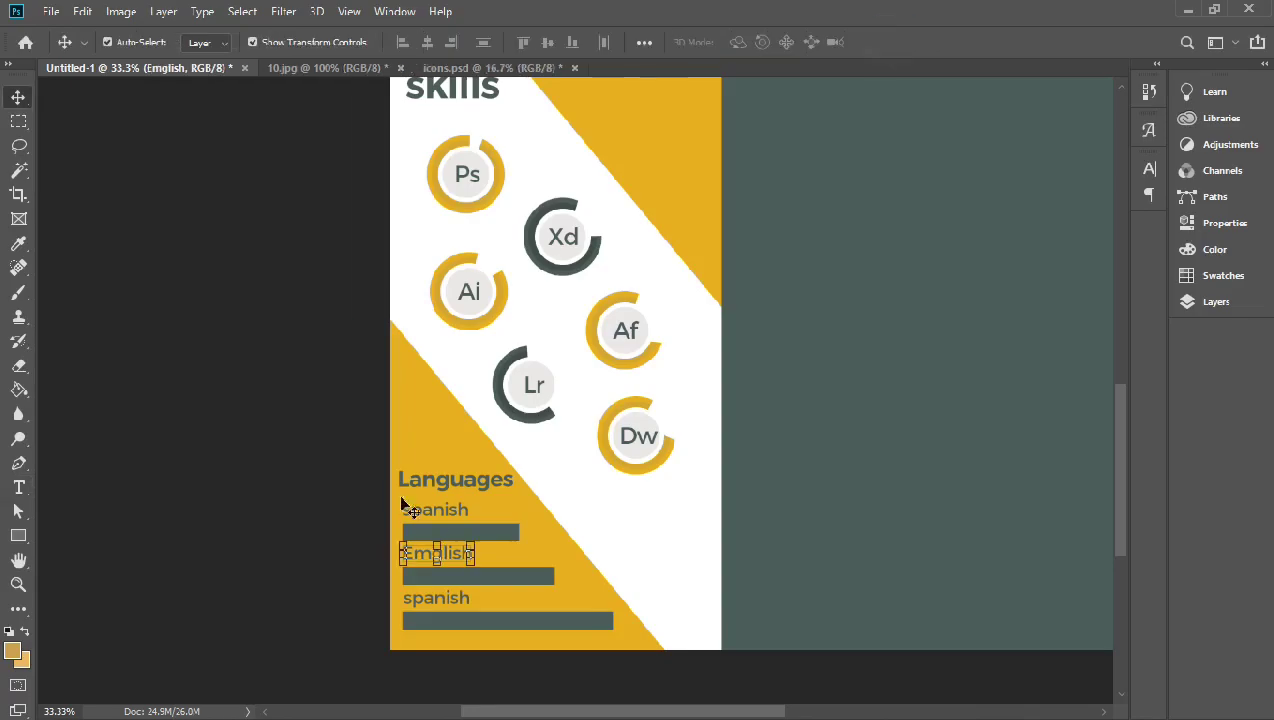
pyautogui.click(893, 44)
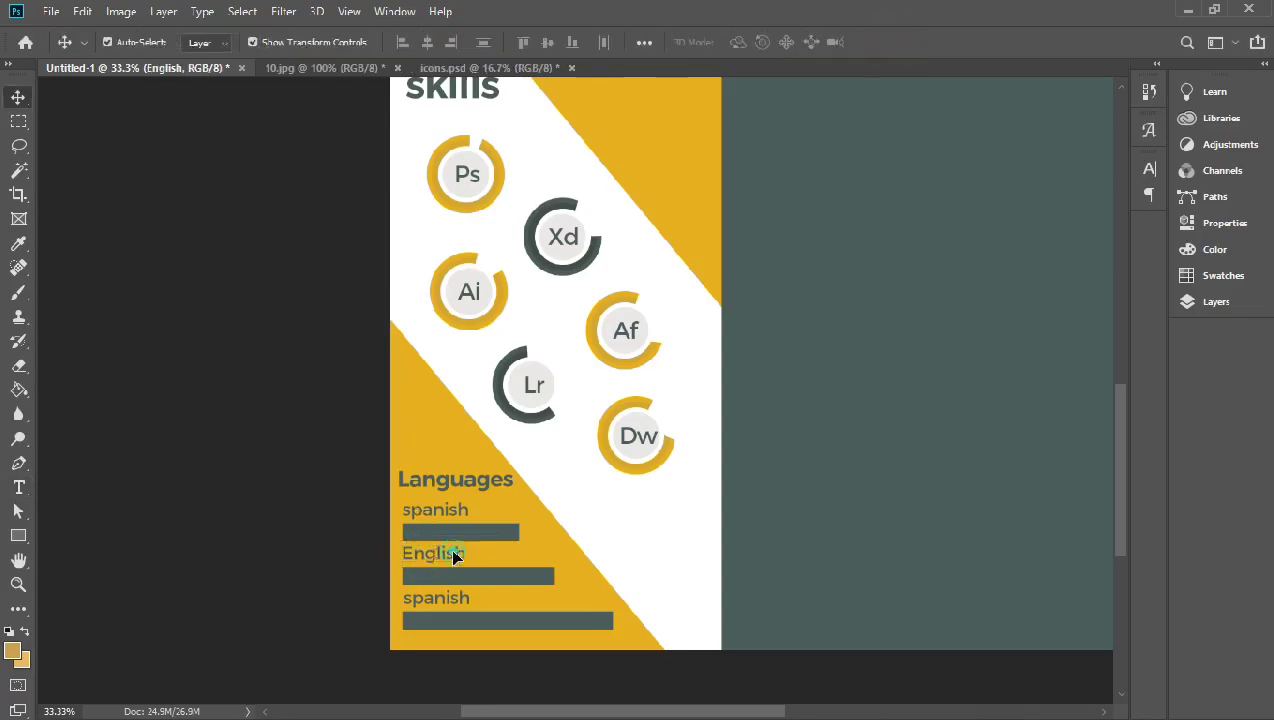
pyautogui.moveTo(444, 598); pyautogui.dragTo(446, 601)
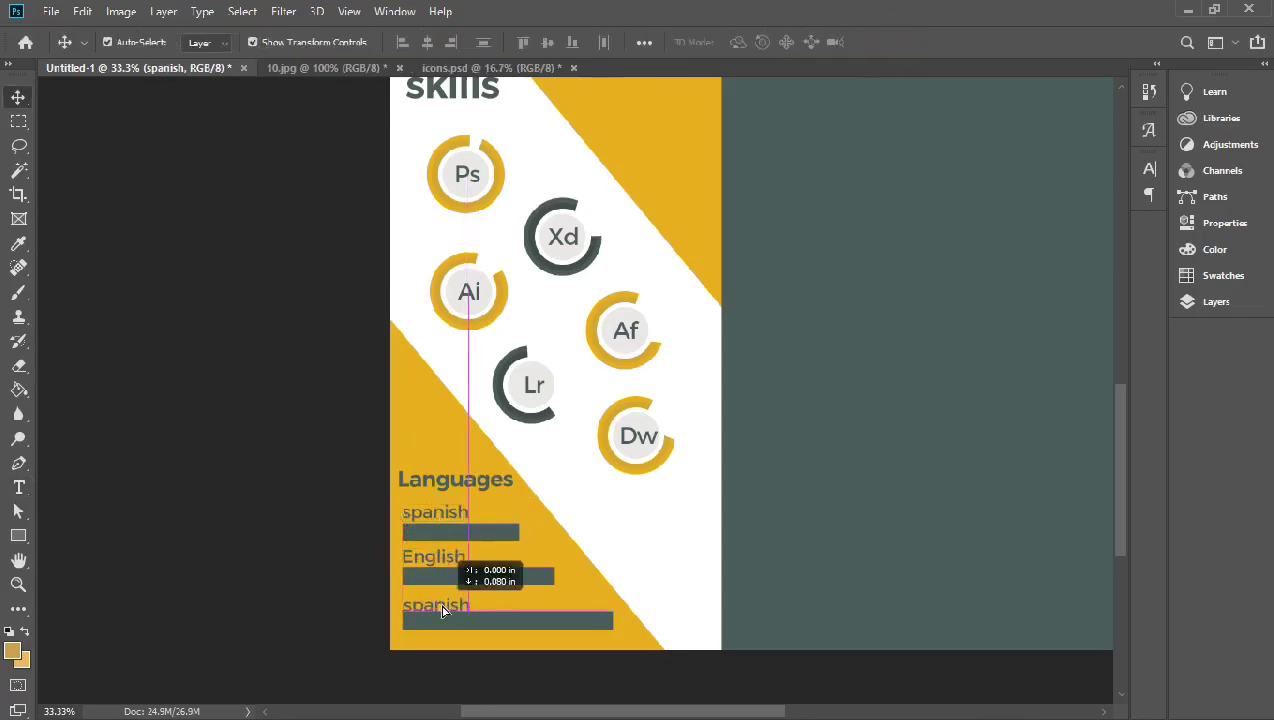
pyautogui.doubleClick(450, 600)
pyautogui.write('French')
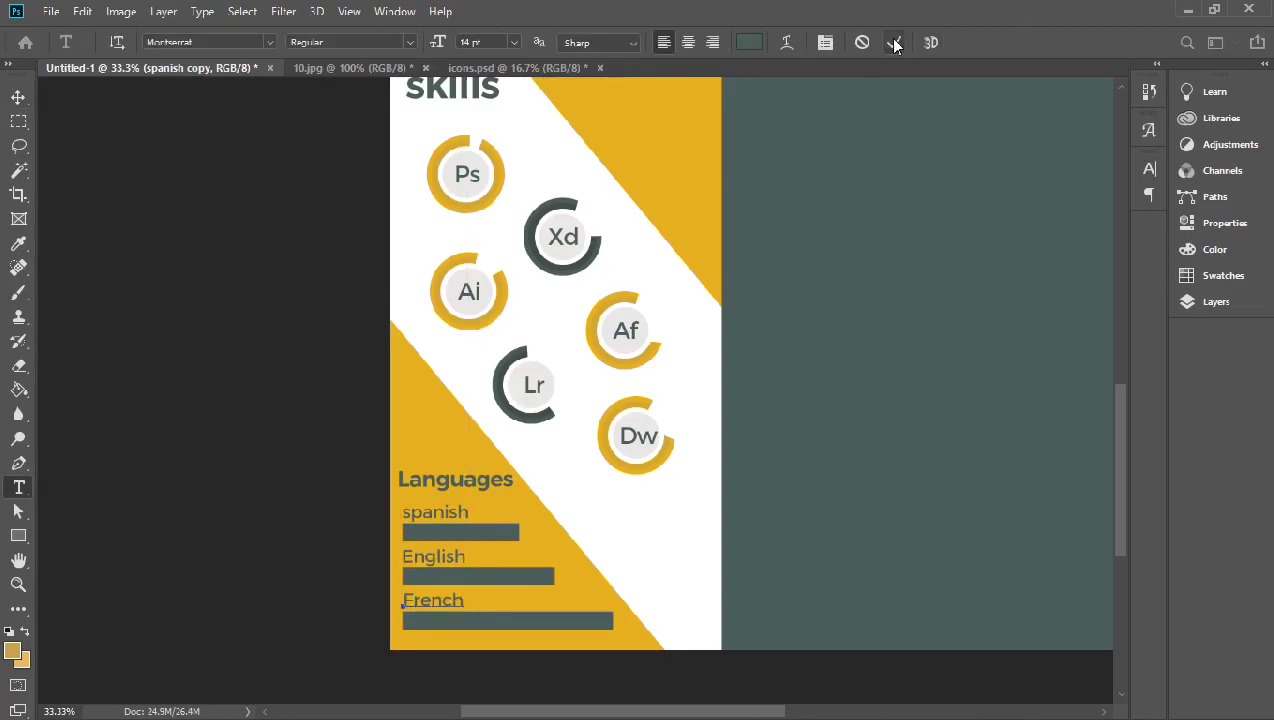
pyautogui.click(895, 44)
pyautogui.hotkey('ctrl', '-')
pyautogui.hotkey('ctrl', '-')
# Narrow the dark-green column by dragging its left edge slightly right
pyautogui.click(552, 390)
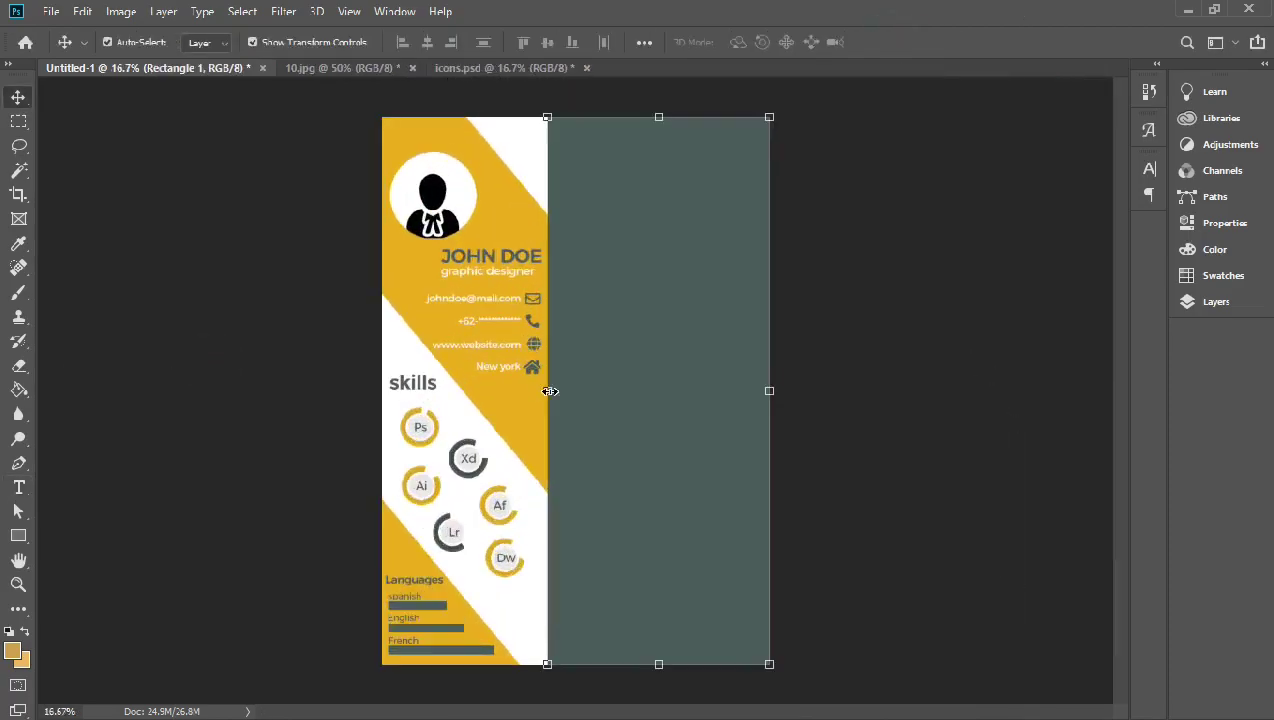
pyautogui.moveTo(548, 390); pyautogui.dragTo(563, 390)
pyautogui.press('Return')
# Scale up the contact details block on the yellow side
pyautogui.click(539, 252)
pyautogui.moveTo(539, 250); pyautogui.dragTo(555, 249)
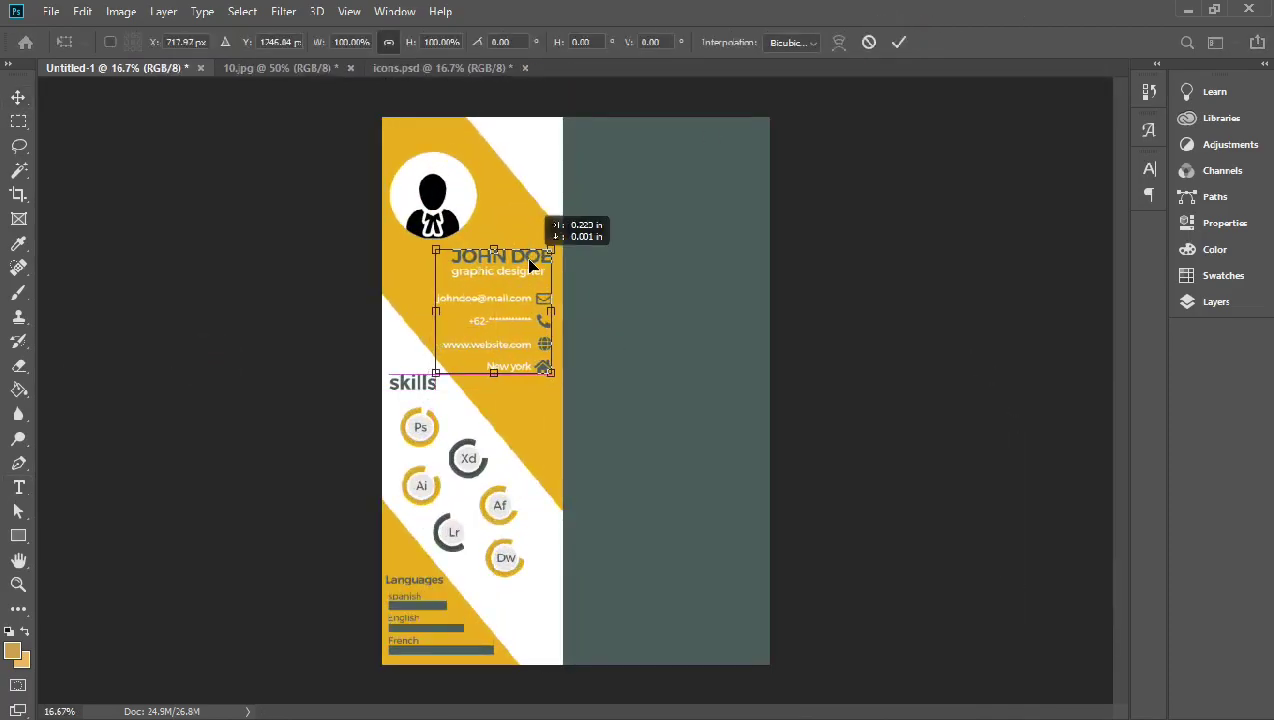
pyautogui.moveTo(494, 367); pyautogui.dragTo(494, 380)
pyautogui.click(898, 42)
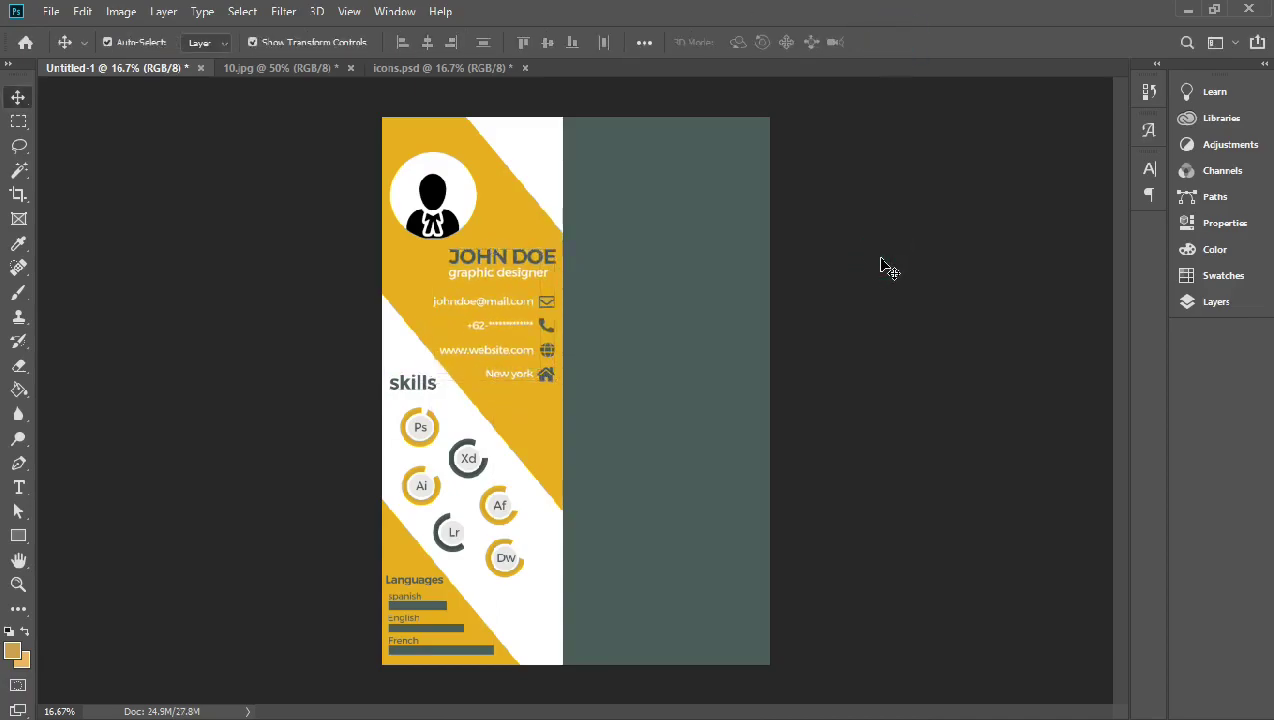
# Enlarge the skills circles group to fill the left strip
pyautogui.moveTo(524, 585); pyautogui.dragTo(510, 560)
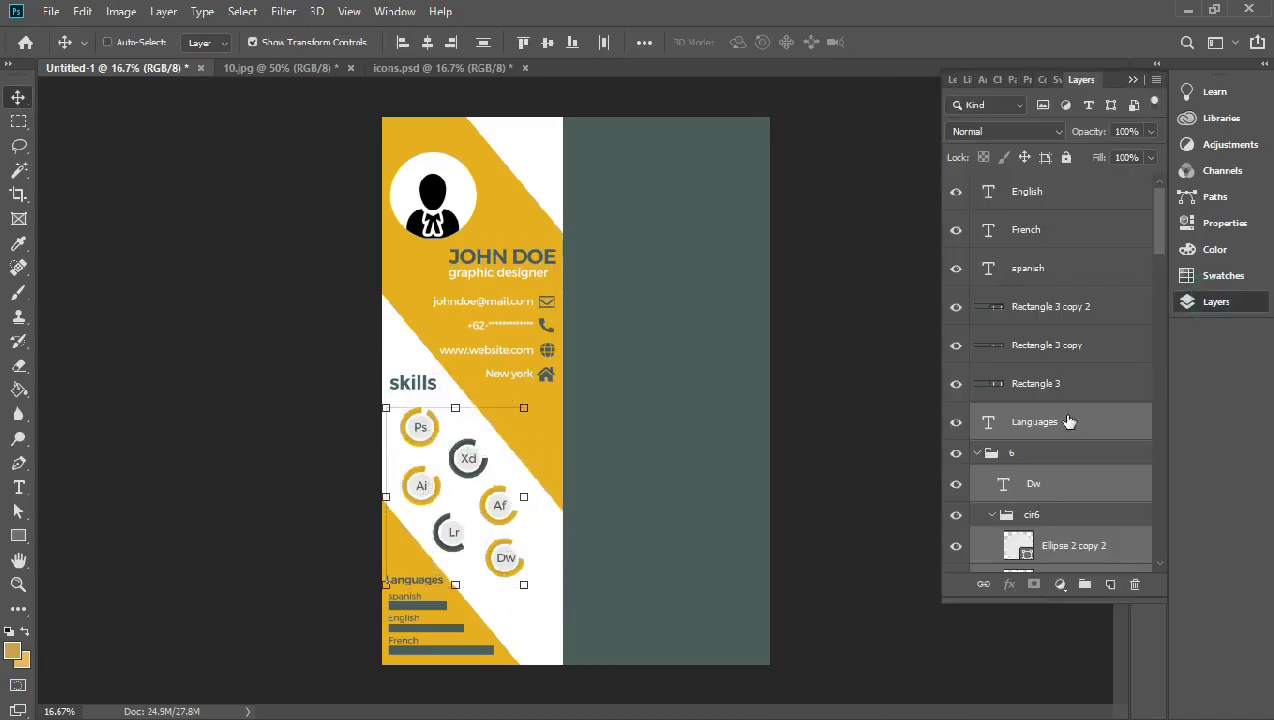
pyautogui.press('F7')
pyautogui.moveTo(517, 551); pyautogui.dragTo(545, 601)
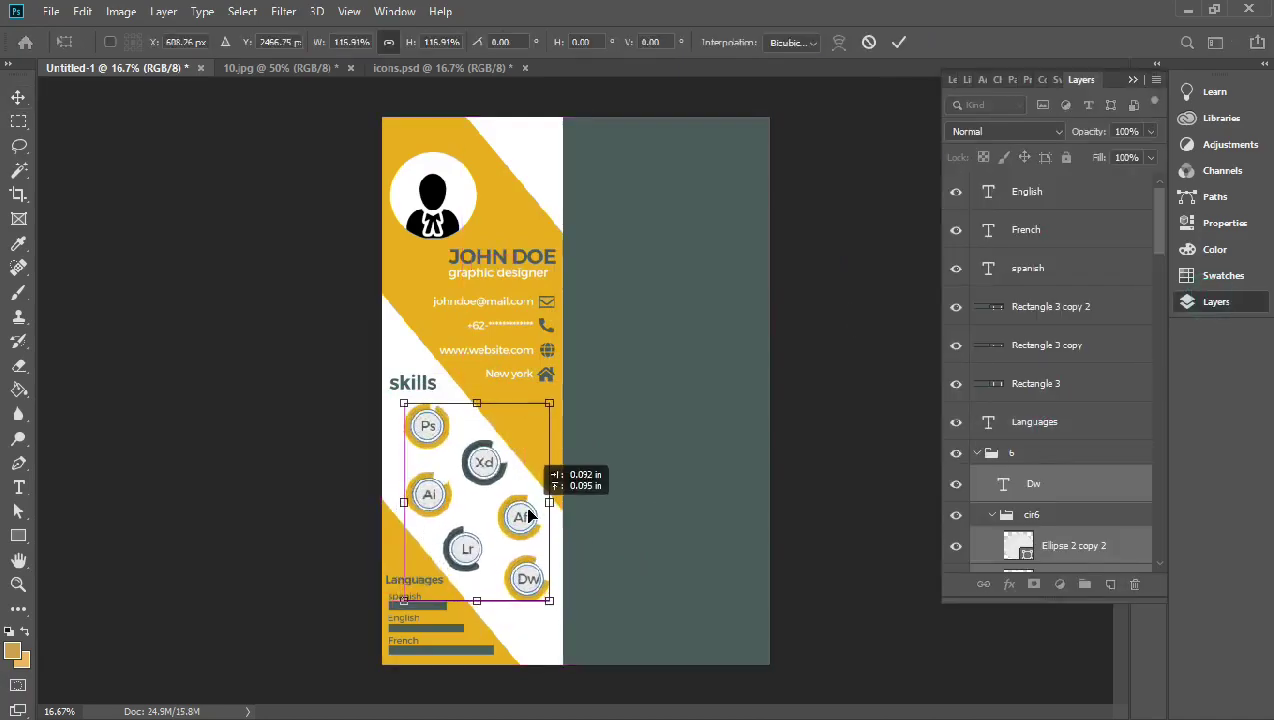
pyautogui.press('Return')
pyautogui.click(1133, 79)
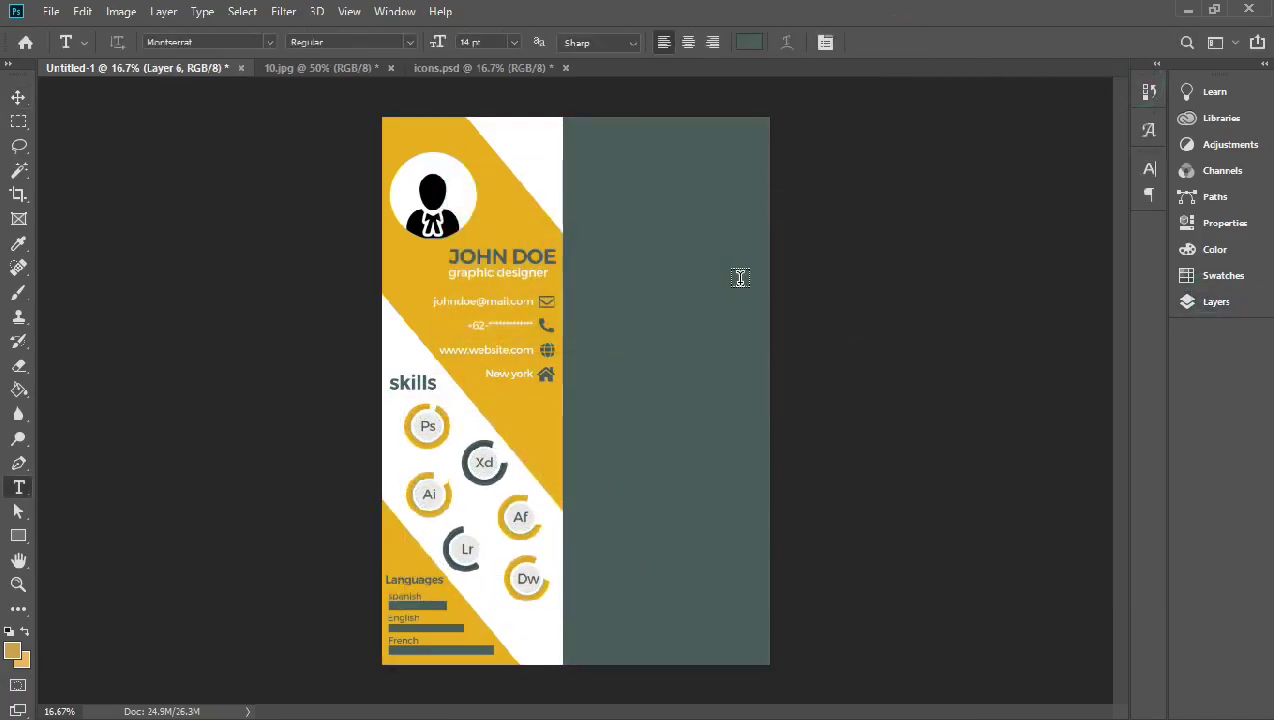
# Make the Timeline heading yellow, semi bold and larger, placed at the column's top right
pyautogui.click(748, 42)
pyautogui.click(470, 135)
pyautogui.press('Return')
pyautogui.write('Timeline')
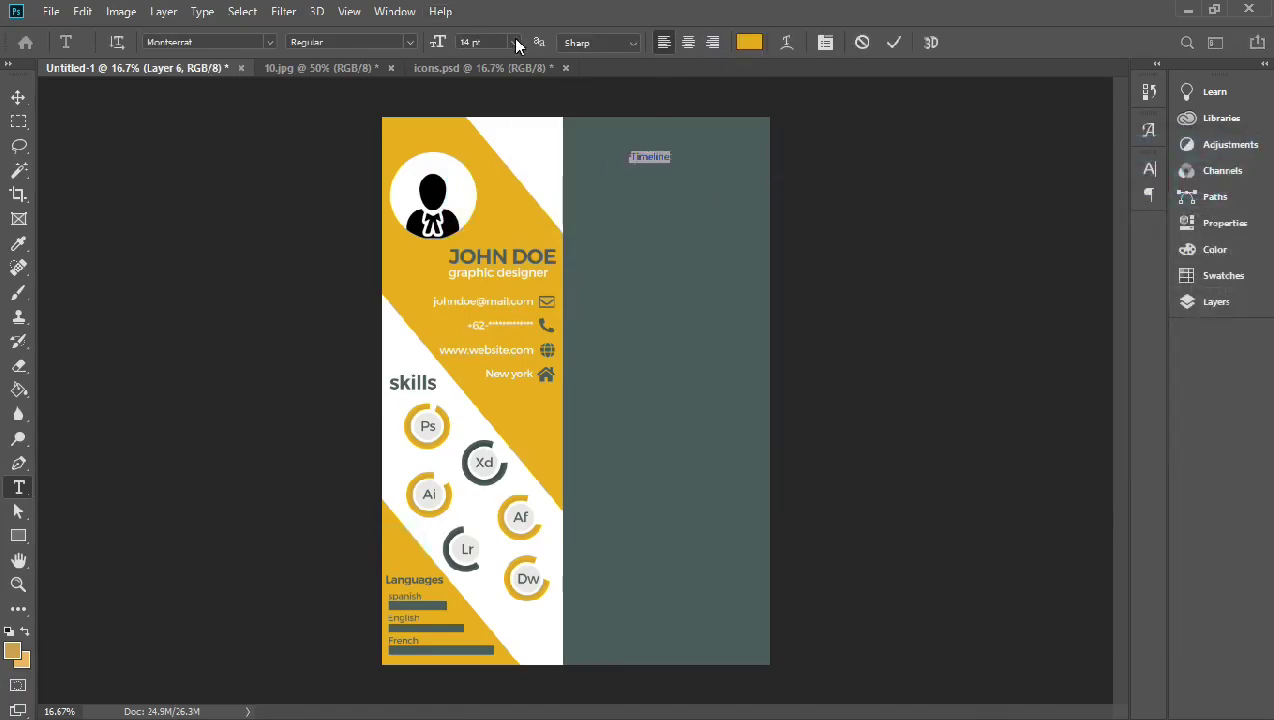
pyautogui.click(516, 43)
pyautogui.click(490, 220)
pyautogui.click(410, 42)
pyautogui.click(350, 100)
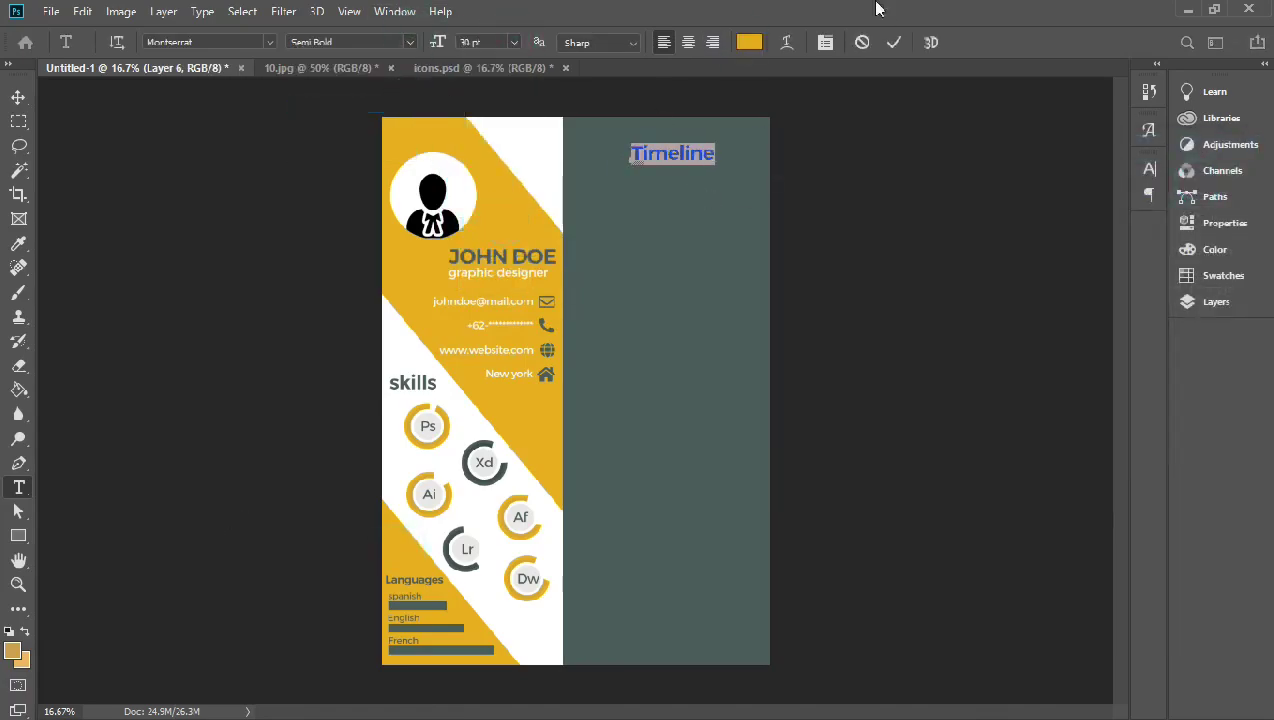
pyautogui.click(893, 42)
pyautogui.moveTo(650, 156); pyautogui.dragTo(736, 160)
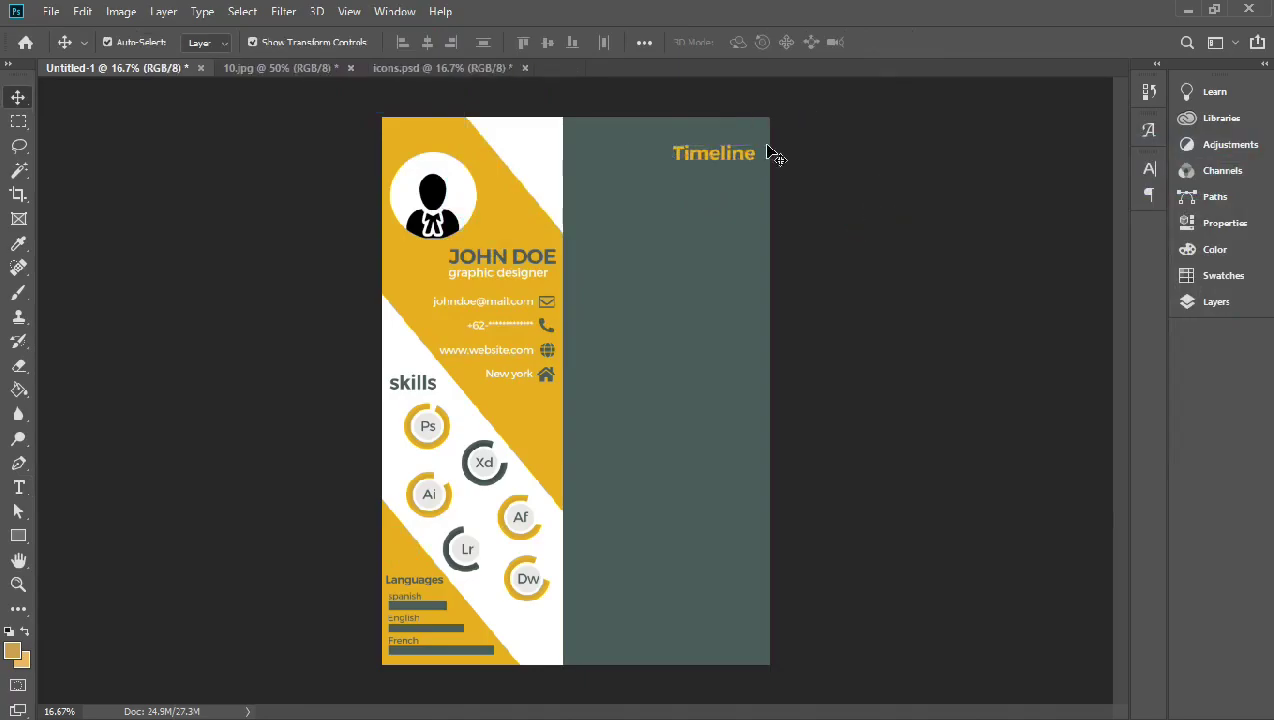
# Add a 'Year' label below Timeline in regular style at 24 pt
pyautogui.press('t')
pyautogui.click(685, 222)
pyautogui.write('Year')
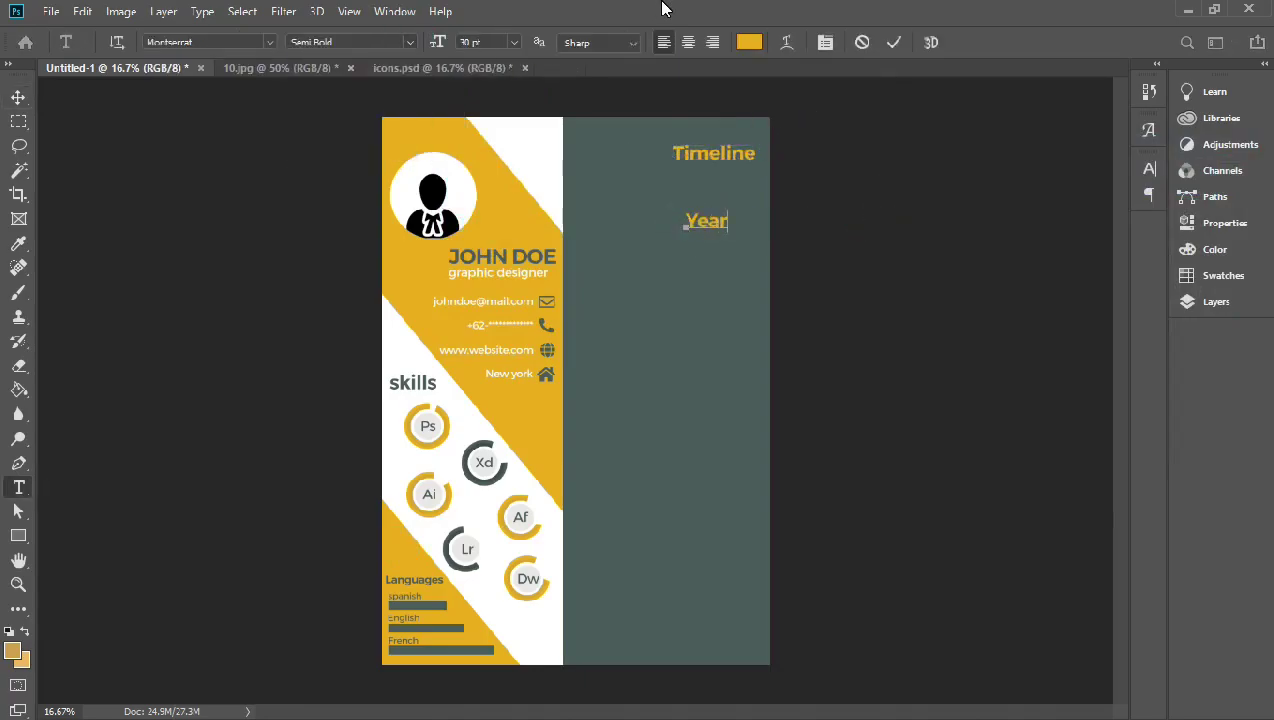
pyautogui.hotkey('ctrl', 'a')
pyautogui.click(410, 42)
pyautogui.click(320, 80)
pyautogui.click(513, 42)
pyautogui.click(480, 178)
pyautogui.click(513, 42)
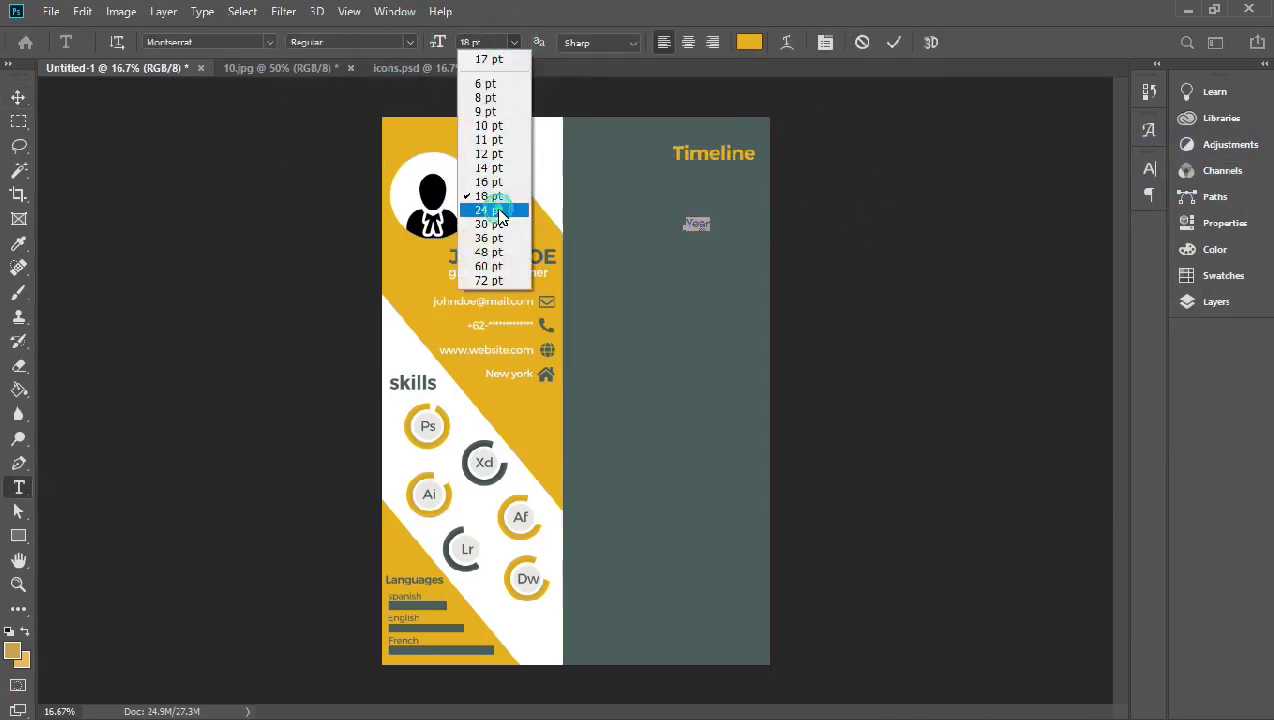
pyautogui.click(484, 208)
pyautogui.hotkey('ctrl', 'Return')
# Add a 'High school' heading to the left of Year
pyautogui.press('v')
pyautogui.hotkey('ctrl', '+')
pyautogui.moveTo(1124, 301); pyautogui.dragTo(1124, 236)
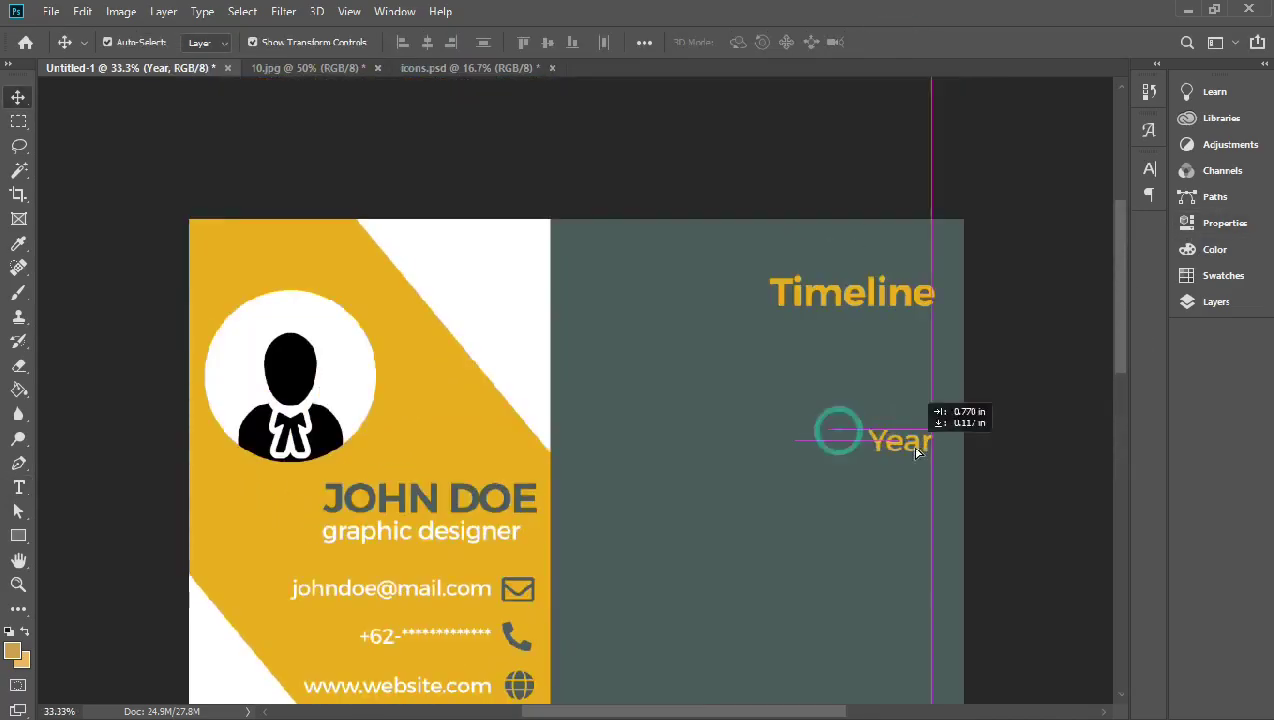
pyautogui.moveTo(832, 427); pyautogui.dragTo(920, 441)
pyautogui.press('t')
pyautogui.click(598, 425)
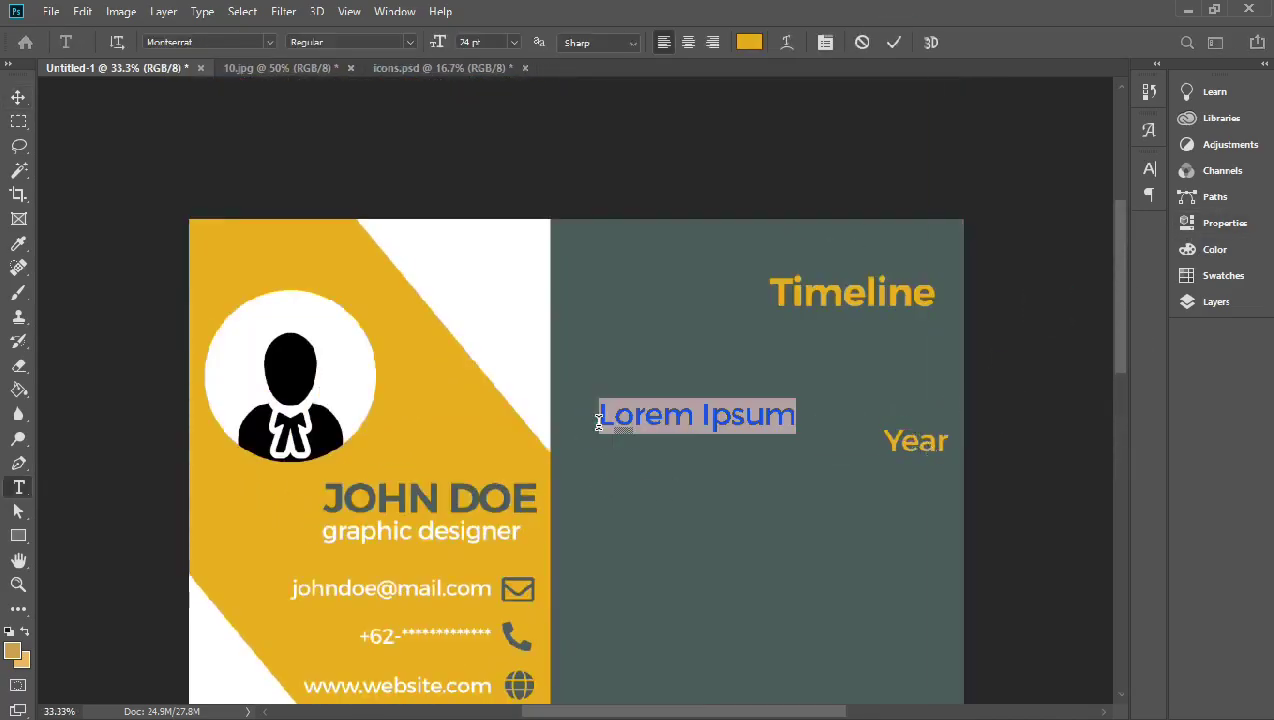
pyautogui.write('high')
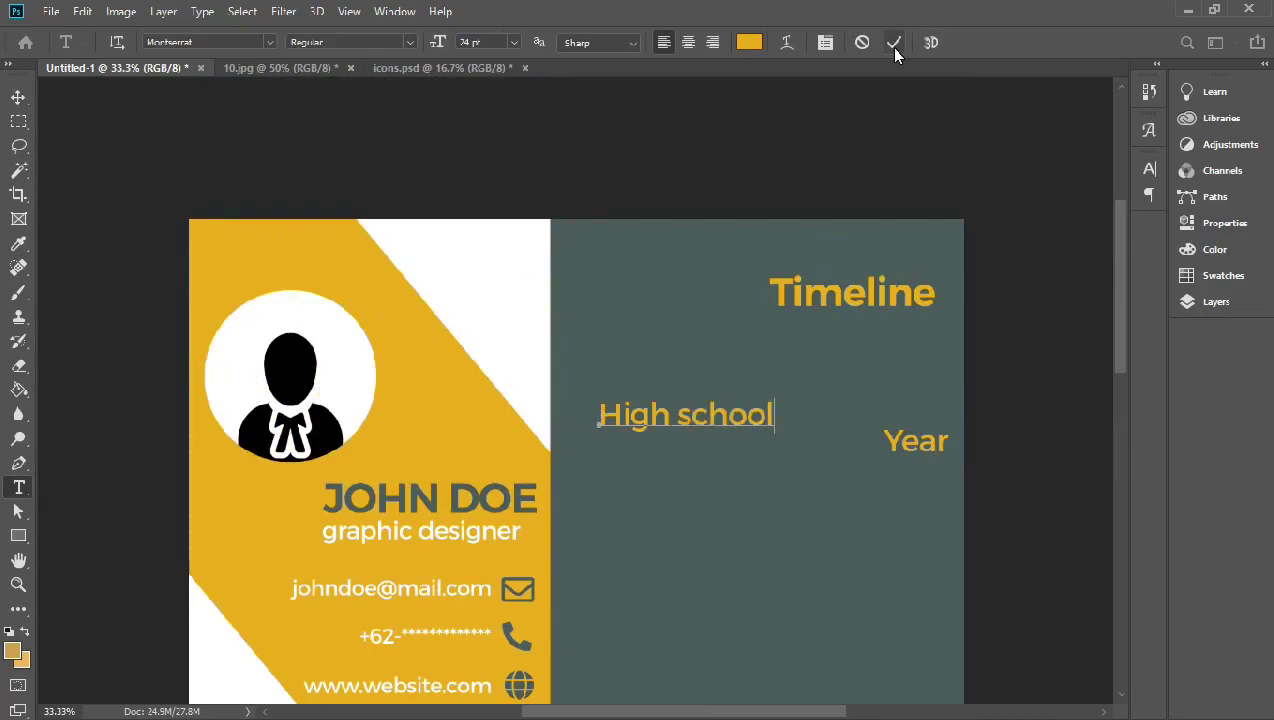
pyautogui.click(894, 43)
# Draw a description paragraph box below High school with 14 pt text and -25 tracking
pyautogui.click(596, 451)
pyautogui.press('Escape')
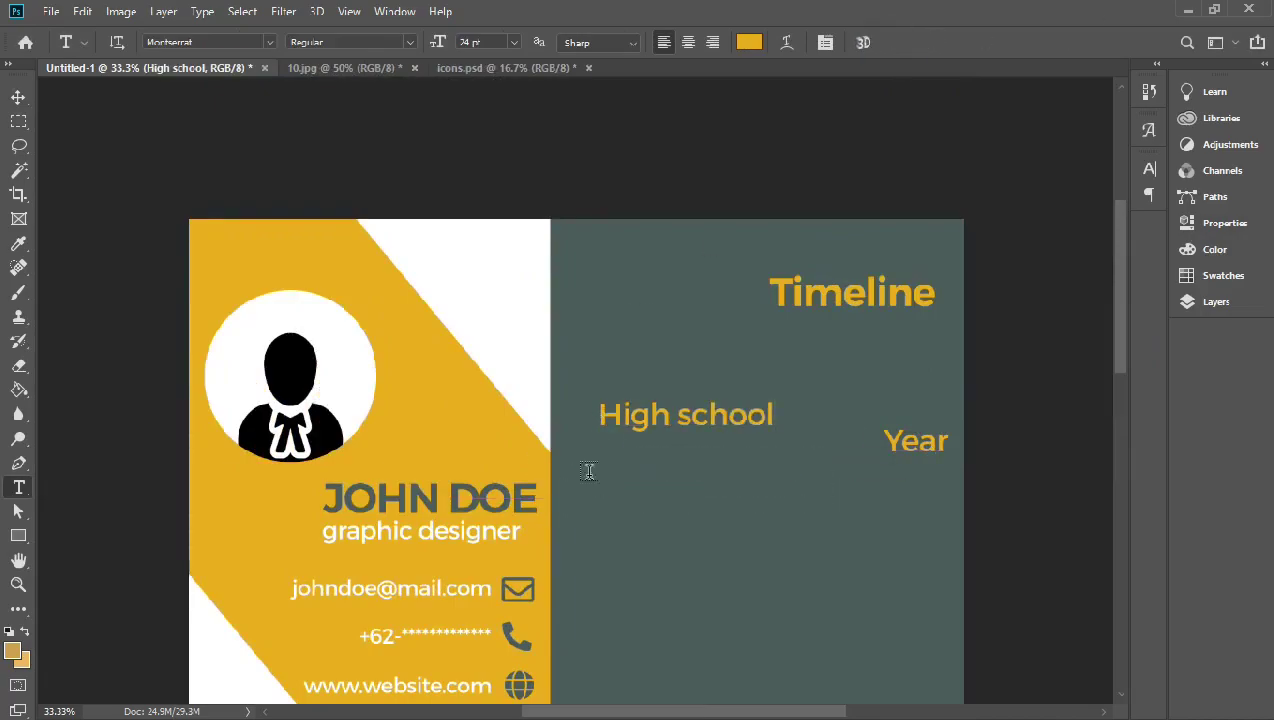
pyautogui.moveTo(588, 451); pyautogui.dragTo(862, 520)
pyautogui.click(513, 42)
pyautogui.click(495, 134)
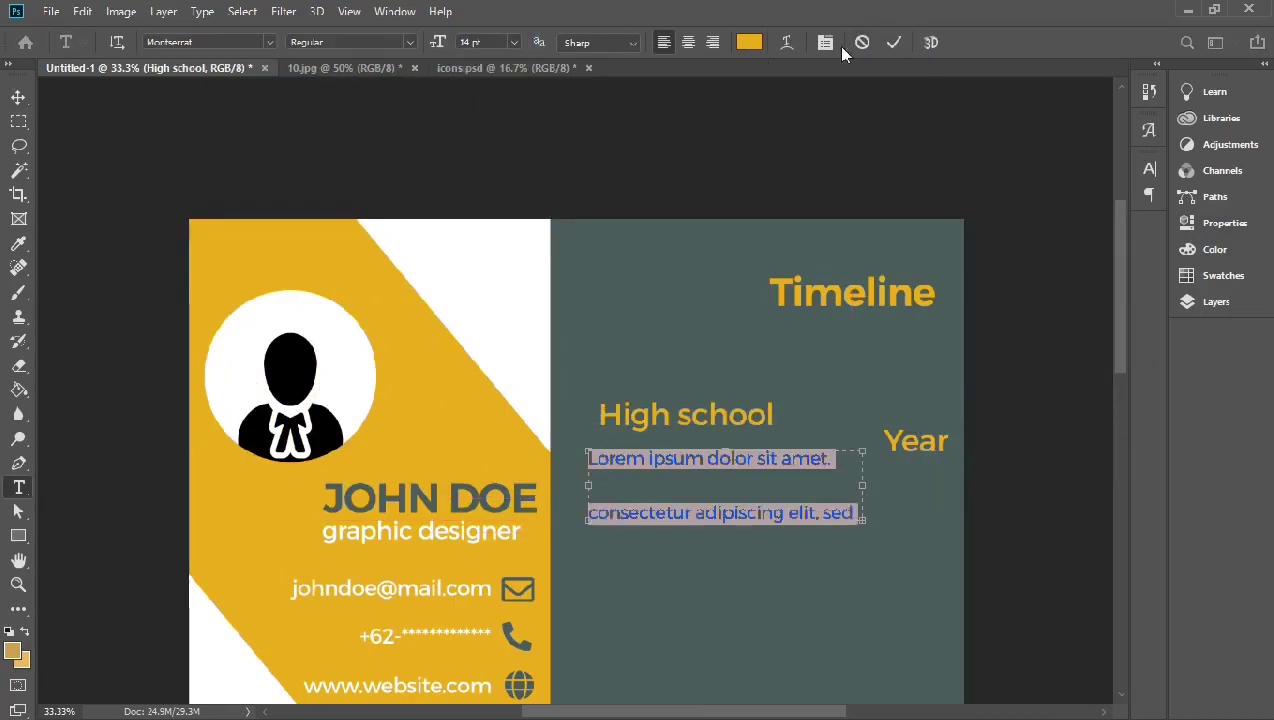
pyautogui.click(825, 42)
pyautogui.click(1116, 226)
pyautogui.click(1085, 263)
pyautogui.click(894, 42)
# Colour the paragraph text white (#ffffff)
pyautogui.click(1095, 156)
pyautogui.click(725, 458)
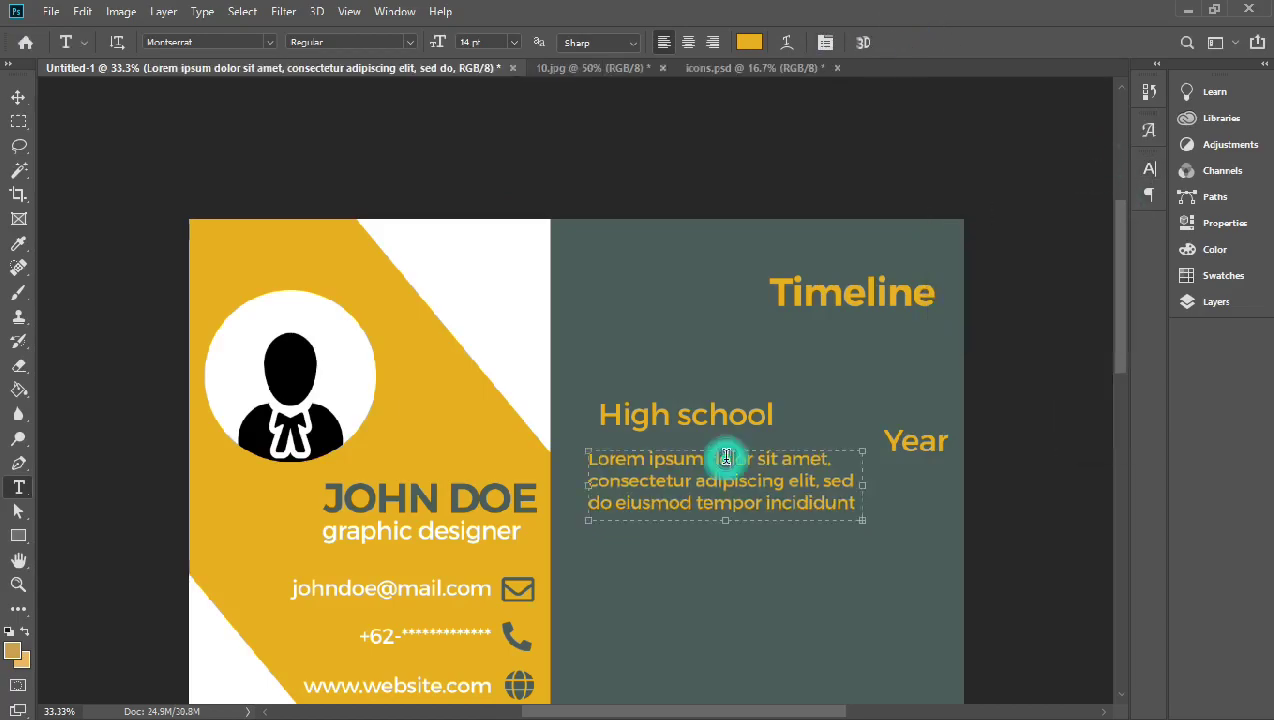
pyautogui.hotkey('ctrl', 'a')
pyautogui.click(749, 42)
pyautogui.write('ffffff')
pyautogui.click(894, 42)
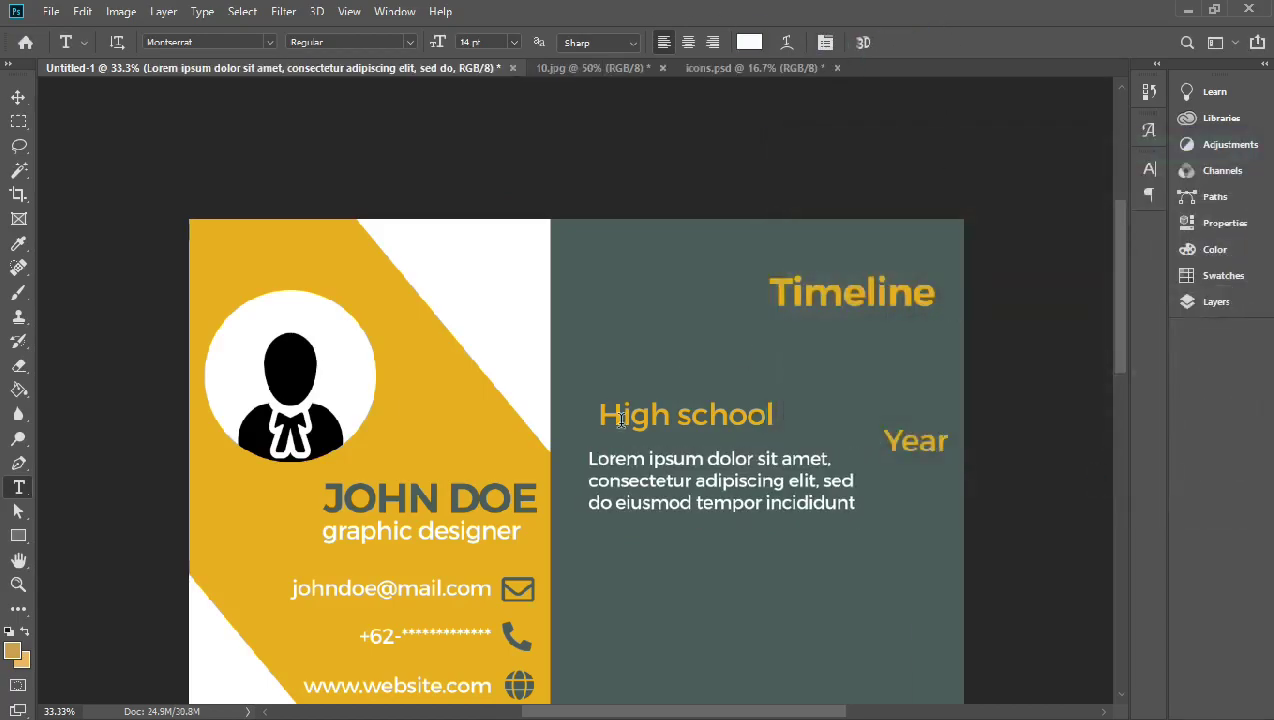
# Select the High school and paragraph layers in the Layers list
pyautogui.press('v')
pyautogui.click(745, 388)
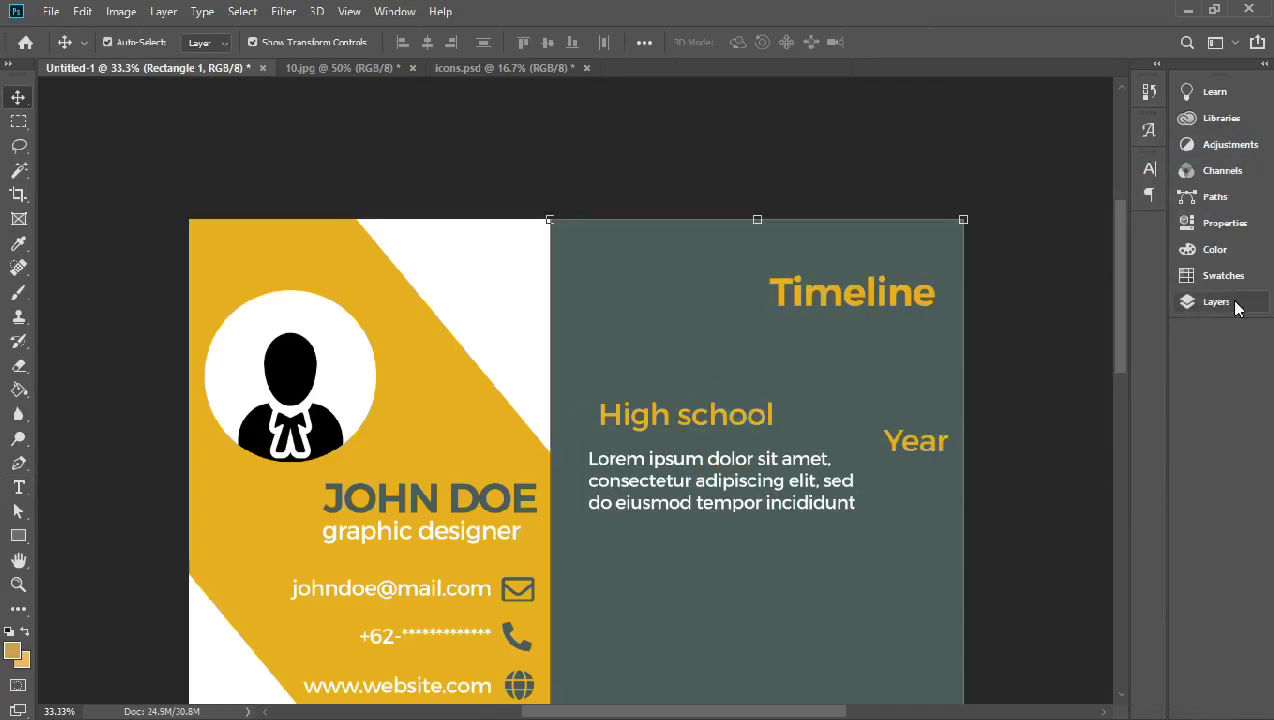
pyautogui.click(1235, 308)
pyautogui.click(1103, 191)
pyautogui.click(1100, 230)
pyautogui.keyDown('shift'); pyautogui.click(1060, 268); pyautogui.keyUp('shift')
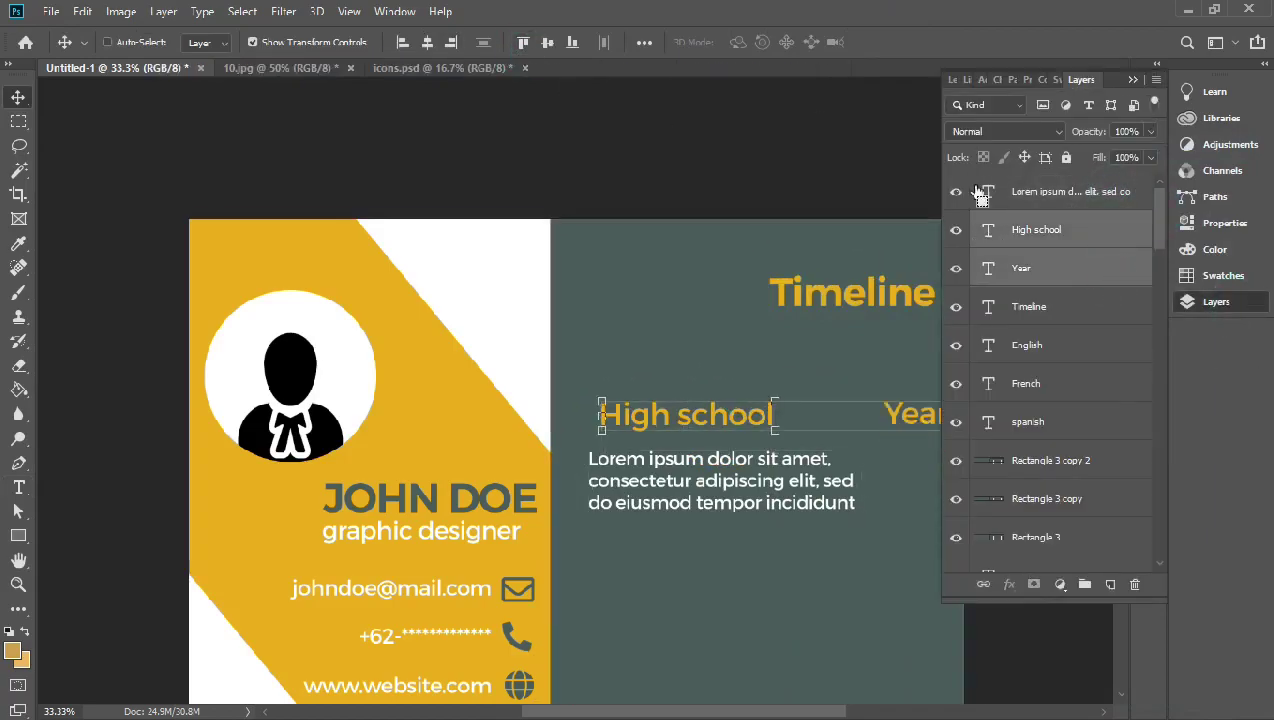
pyautogui.click(1080, 229)
pyautogui.keyDown('shift'); pyautogui.click(1080, 191); pyautogui.keyUp('shift')
pyautogui.click(1133, 79)
# Widen and lengthen the paragraph box so the text wraps to five lines
pyautogui.keyDown('ctrl'); pyautogui.click(727, 483); pyautogui.keyUp('ctrl')
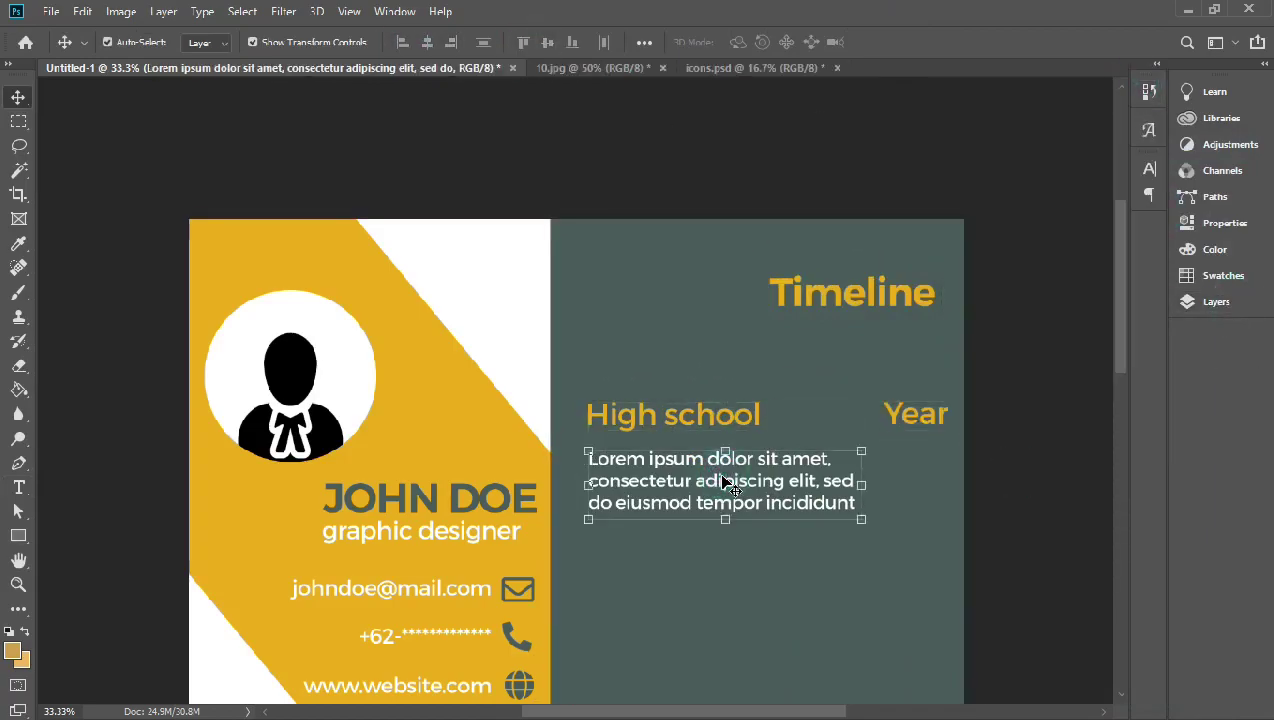
pyautogui.doubleClick(727, 483)
pyautogui.moveTo(860, 477); pyautogui.dragTo(884, 475)
pyautogui.moveTo(735, 510); pyautogui.dragTo(735, 532)
pyautogui.click(893, 42)
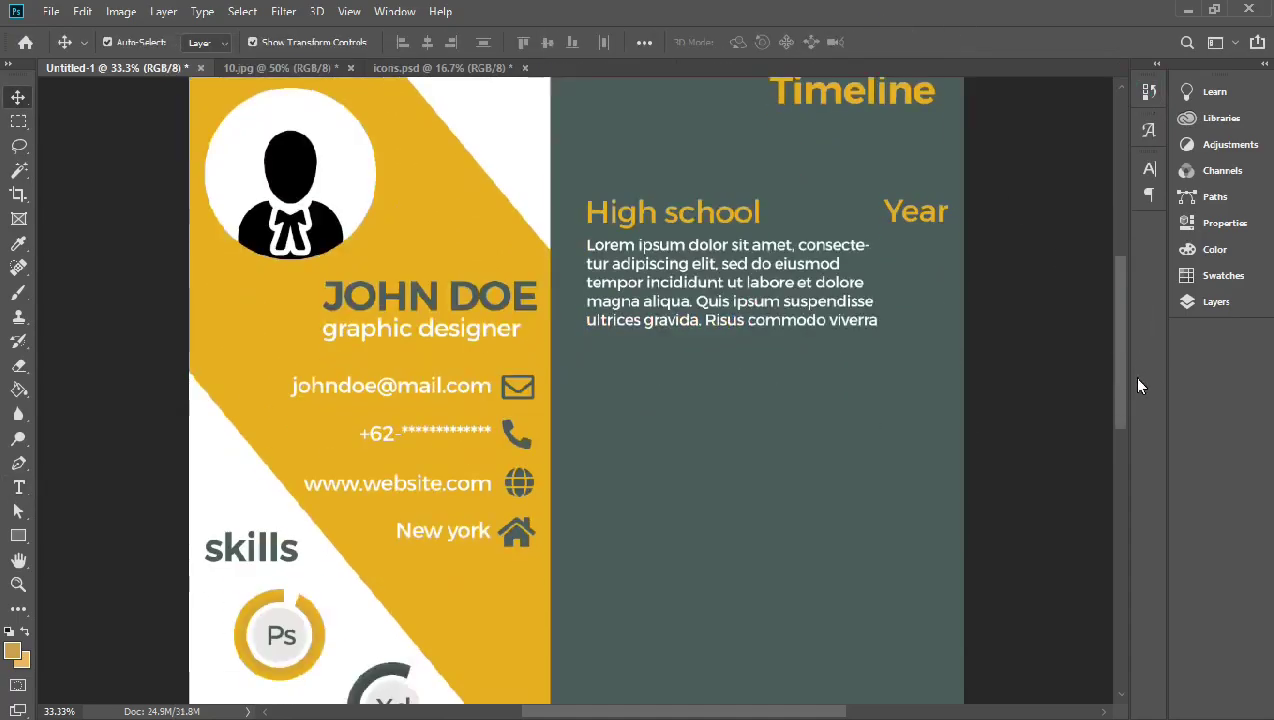
pyautogui.scroll(-2, 700, 400)
# Group the High school, Year and paragraph layers, then duplicate the group down the column
pyautogui.click(1216, 301)
pyautogui.hotkey('ctrl', '-')
pyautogui.moveTo(640, 188); pyautogui.dragTo(778, 269)
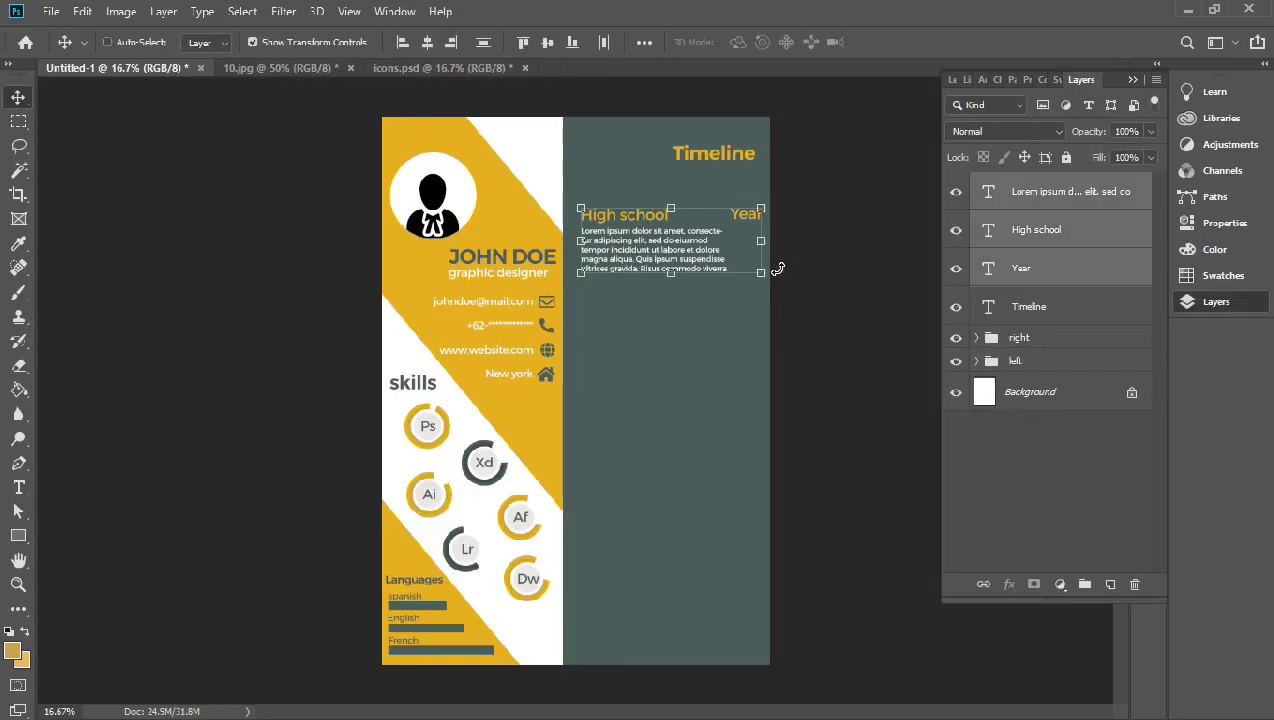
pyautogui.hotkey('ctrl', 'g')
pyautogui.hotkey('ctrl', 'j')
pyautogui.click(976, 184)
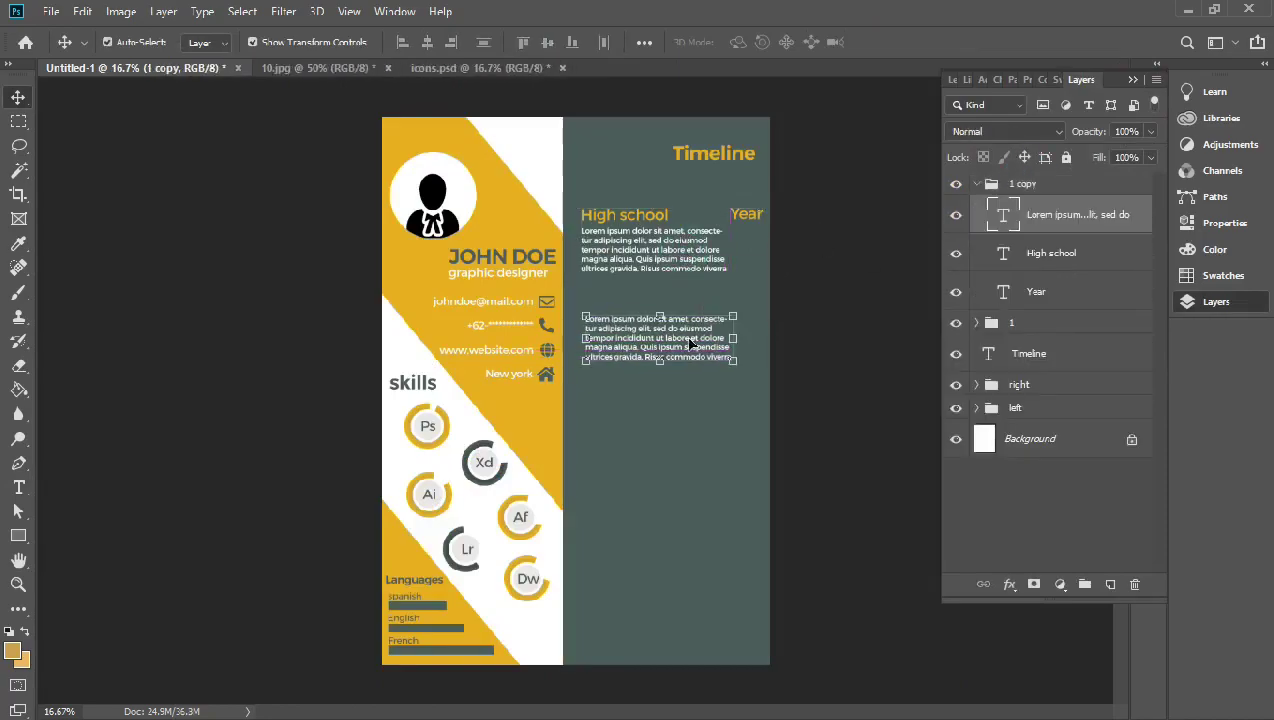
pyautogui.click(977, 186)
pyautogui.click(205, 42)
pyautogui.moveTo(660, 240); pyautogui.dragTo(660, 654)
# Retitle the second and third entries 'College' and 'University'
pyautogui.click(648, 298)
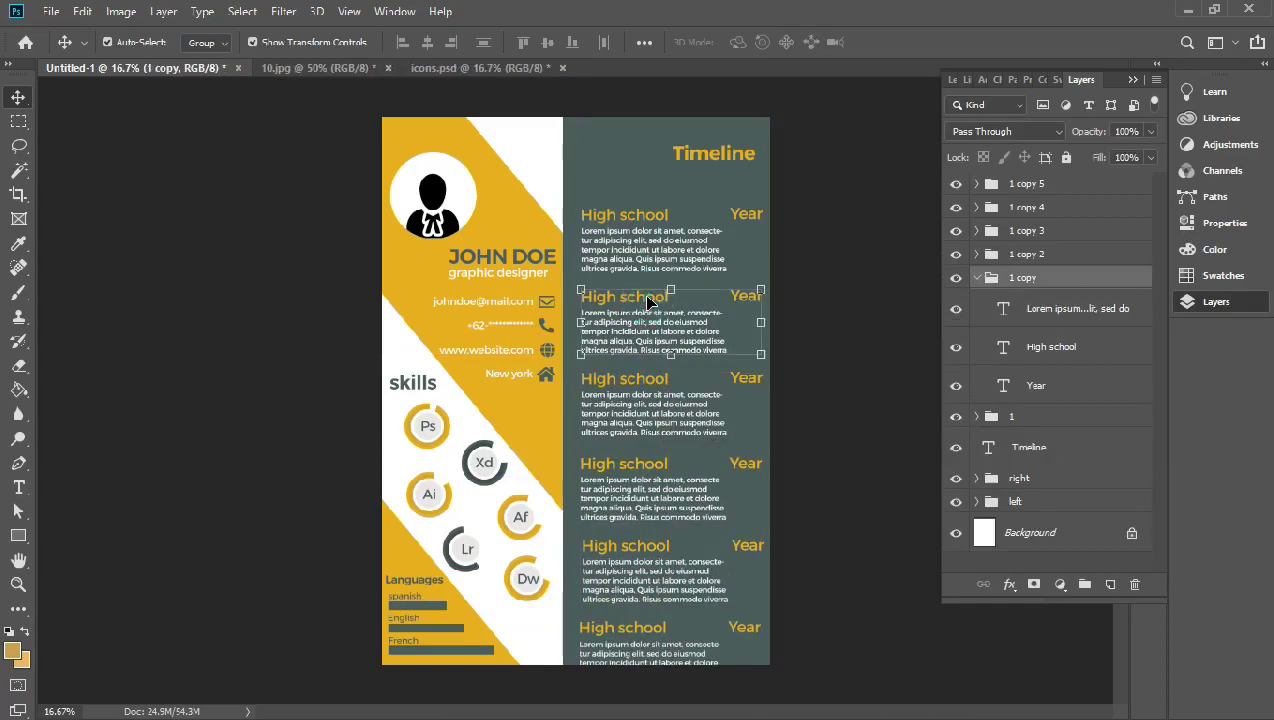
pyautogui.doubleClick(624, 297)
pyautogui.write('College')
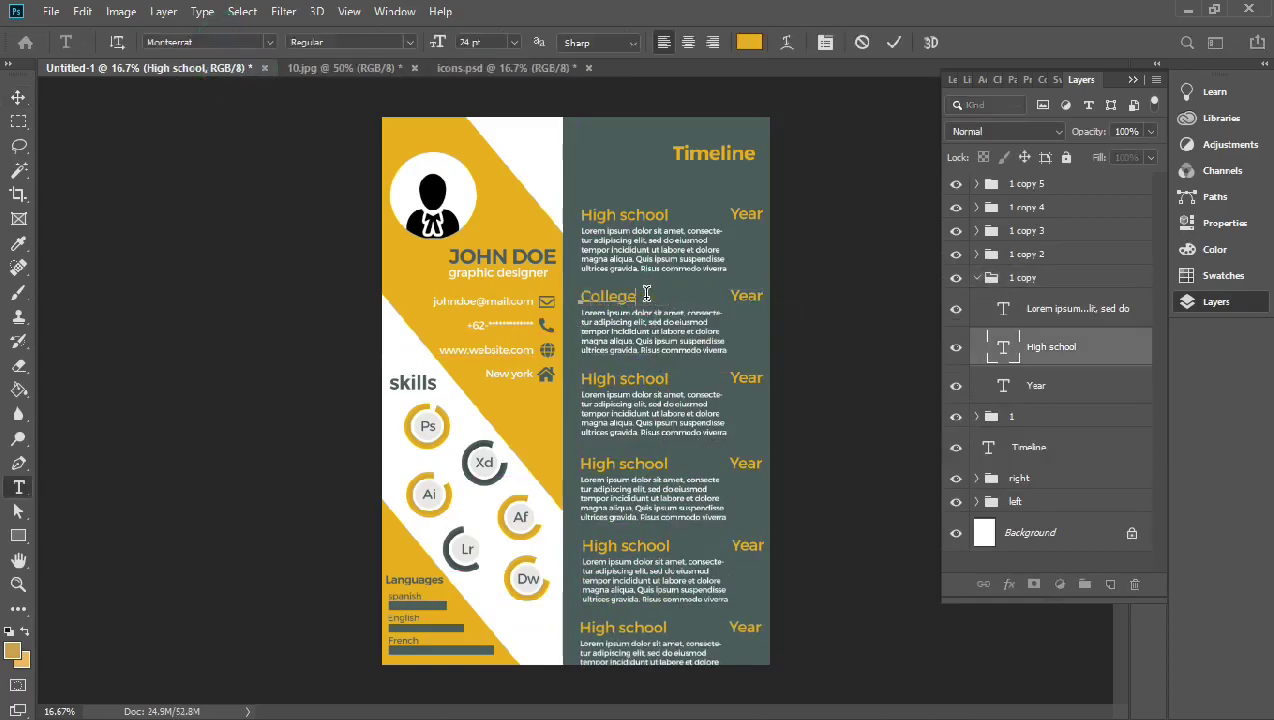
pyautogui.click(891, 42)
pyautogui.click(640, 380)
pyautogui.doubleClick(640, 380)
pyautogui.write('University')
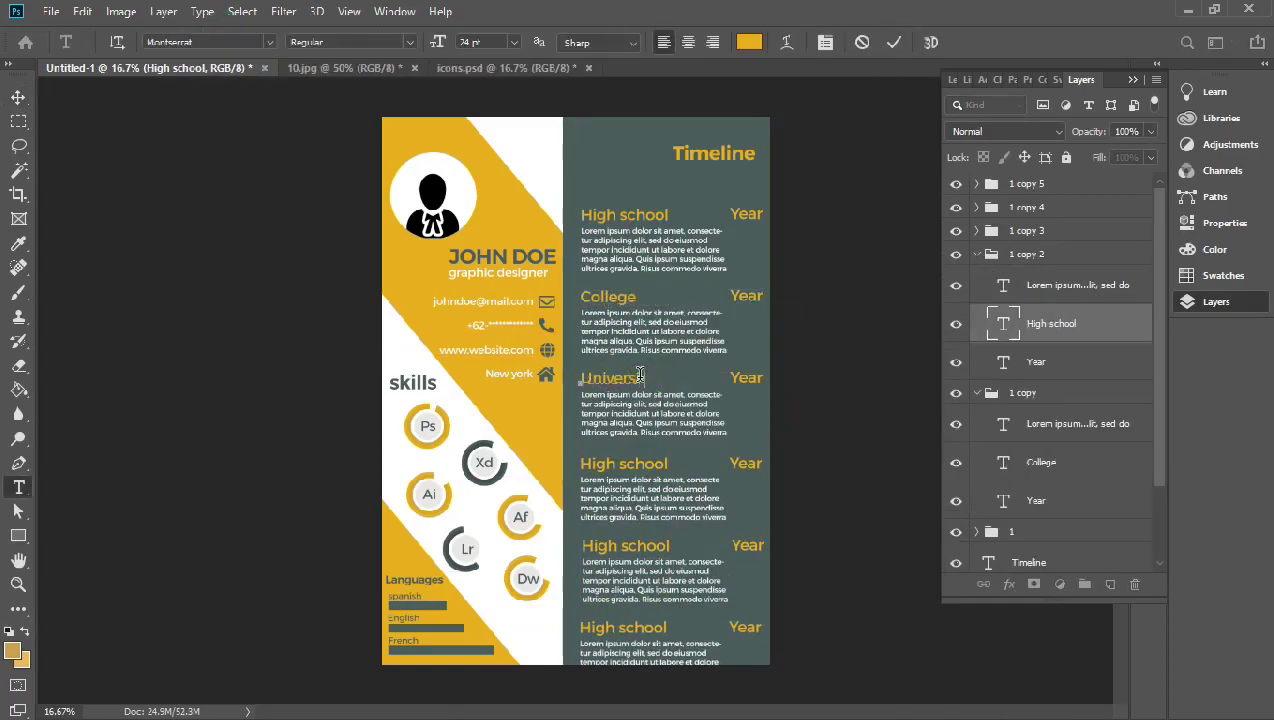
pyautogui.click(880, 42)
# Retitle the last three entries 'Company no.1', 'Company no.2' and 'Company no.3'
pyautogui.click(608, 466)
pyautogui.doubleClick(608, 464)
pyautogui.write('Company no.1')
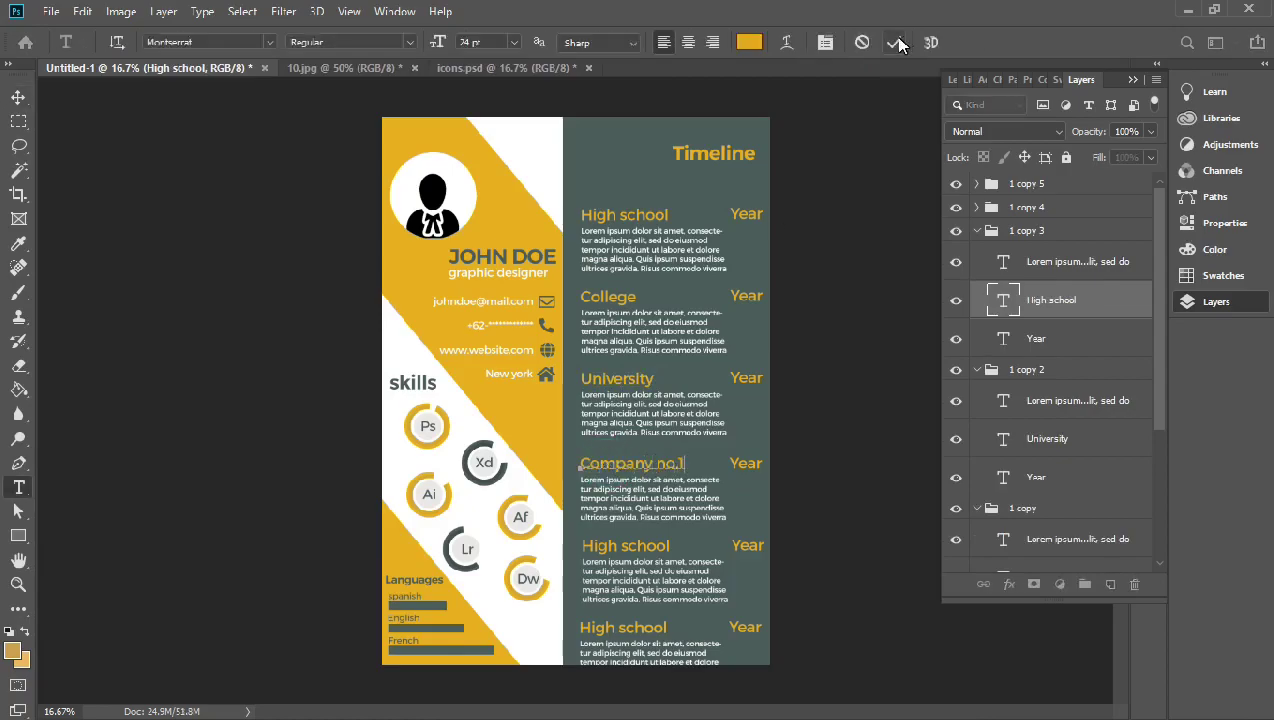
pyautogui.click(893, 42)
pyautogui.click(630, 546)
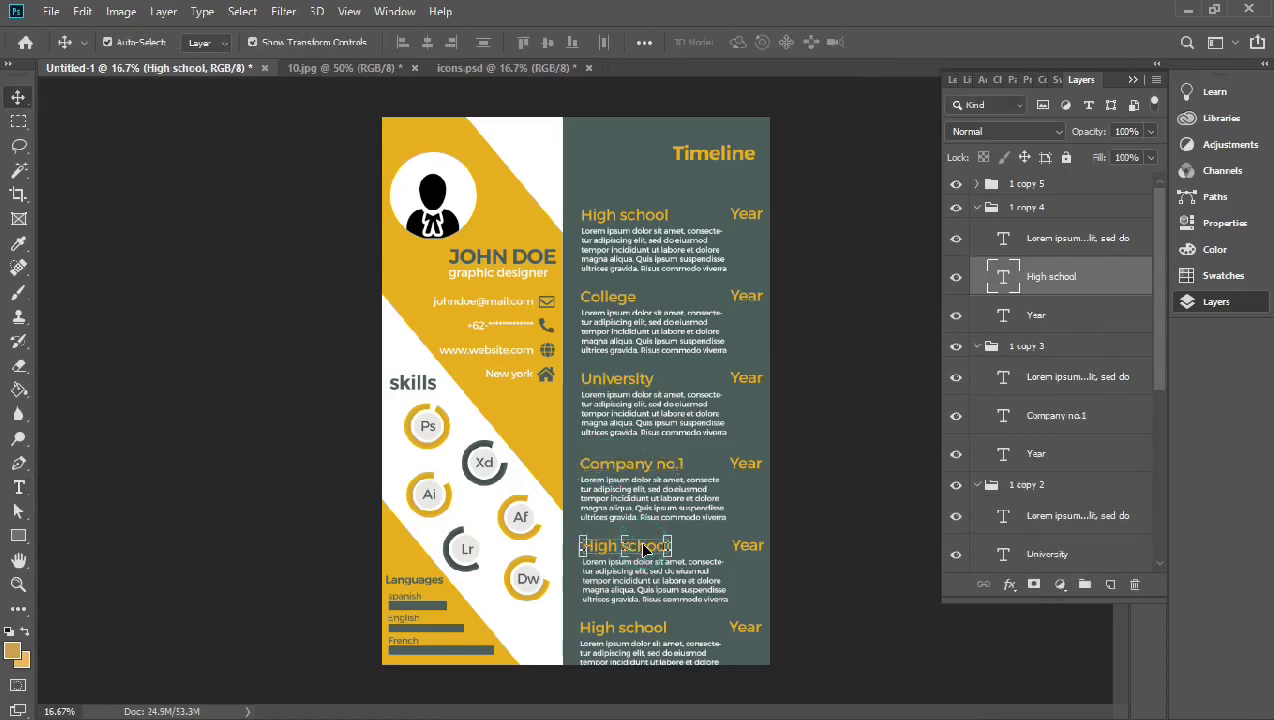
pyautogui.doubleClick(642, 543)
pyautogui.write('Company no.2')
pyautogui.hotkey('ctrl', 'Return')
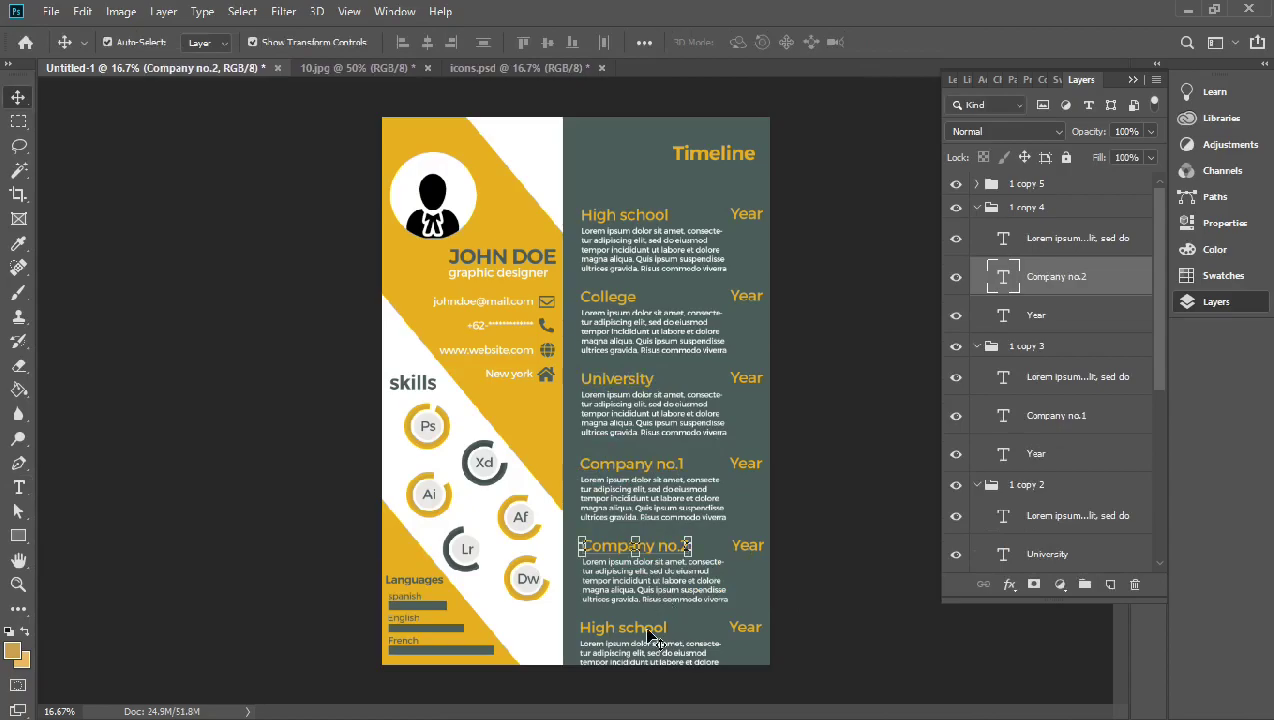
pyautogui.doubleClick(630, 627)
pyautogui.write('Company no.2')
pyautogui.hotkey('ctrl', 'Return')
# Shorten the Company no.1 and no.2 paragraph boxes and nudge Company no.2 up
pyautogui.click(640, 508)
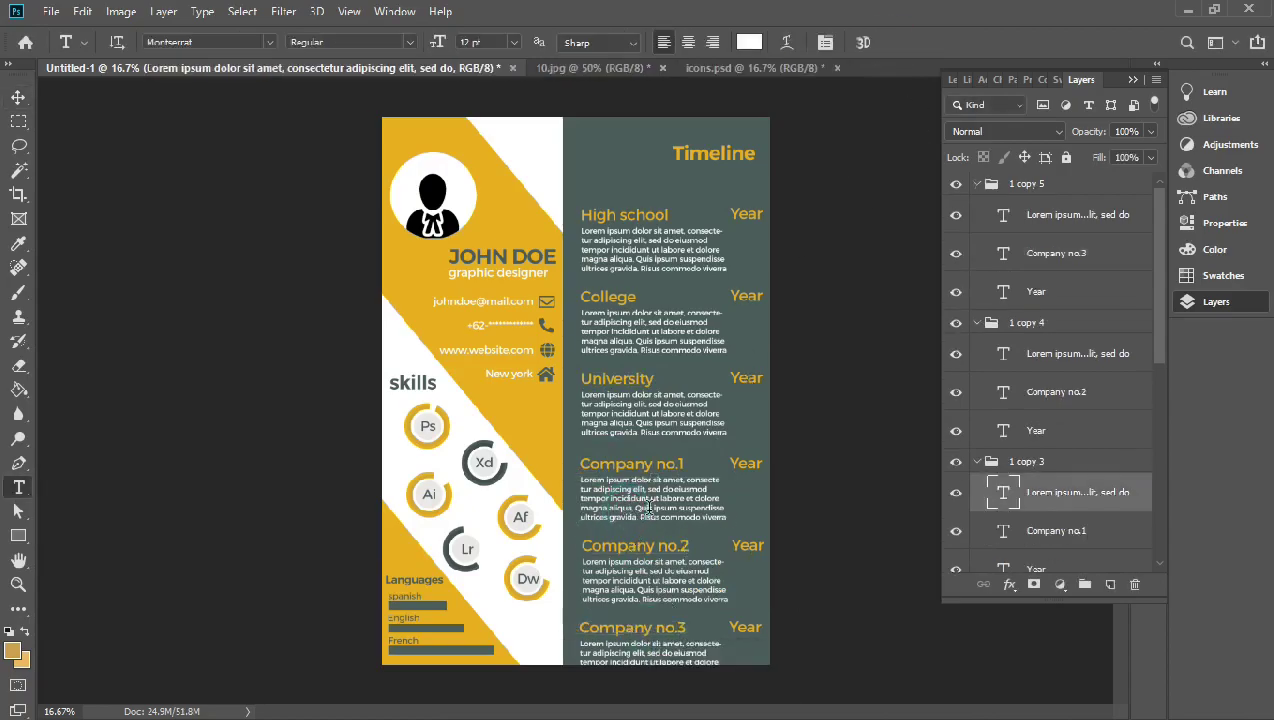
pyautogui.moveTo(636, 508)
pyautogui.mouseDown()
pyautogui.moveTo(700, 508)
pyautogui.moveTo(641, 521)
pyautogui.mouseUp()
pyautogui.click(637, 497)
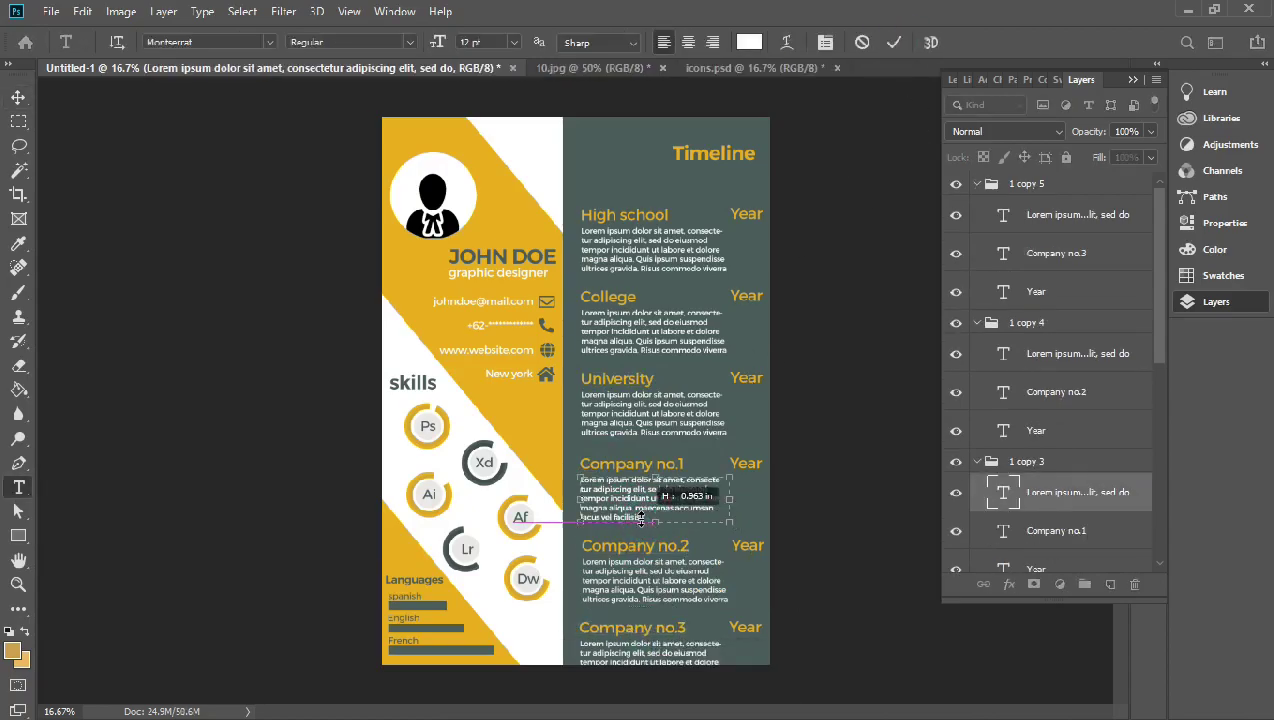
pyautogui.click(650, 575)
pyautogui.moveTo(655, 606); pyautogui.dragTo(655, 595)
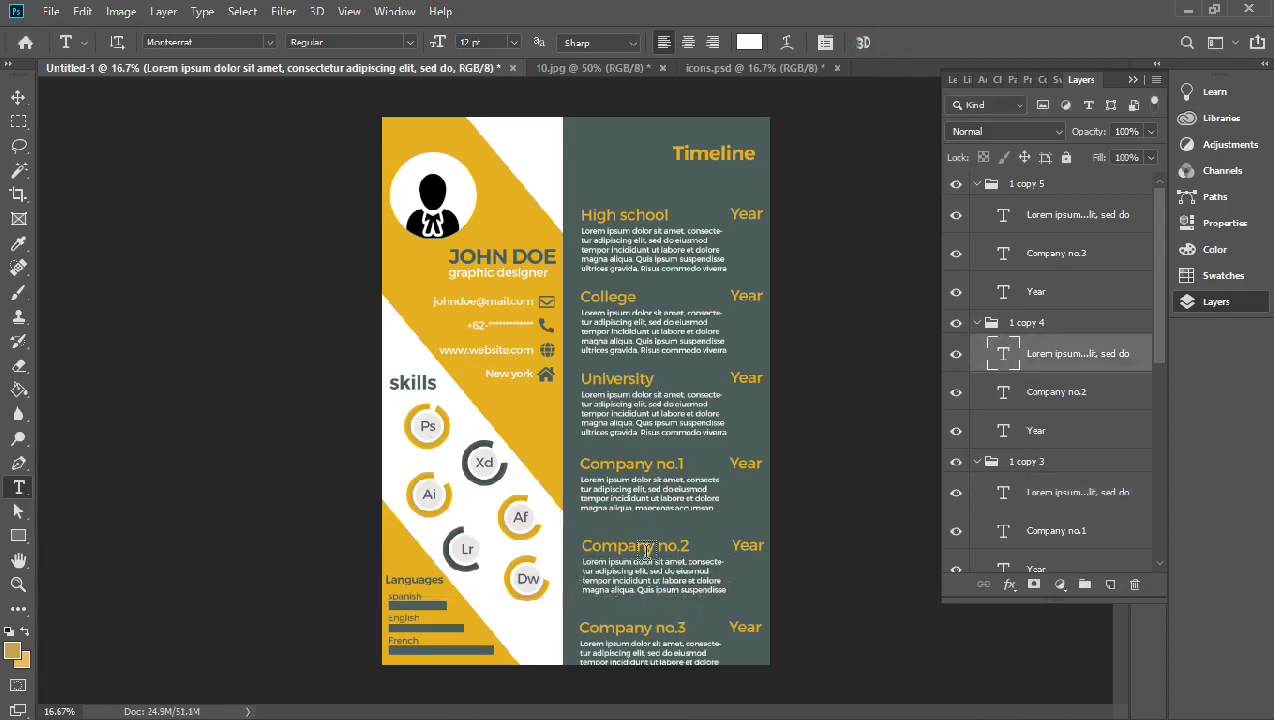
pyautogui.hotkey('ctrl', 'Return')
pyautogui.moveTo(640, 540); pyautogui.dragTo(640, 530)
# Move the University and Company no.1–3 entries up so the six entries are evenly spaced
pyautogui.click(745, 378)
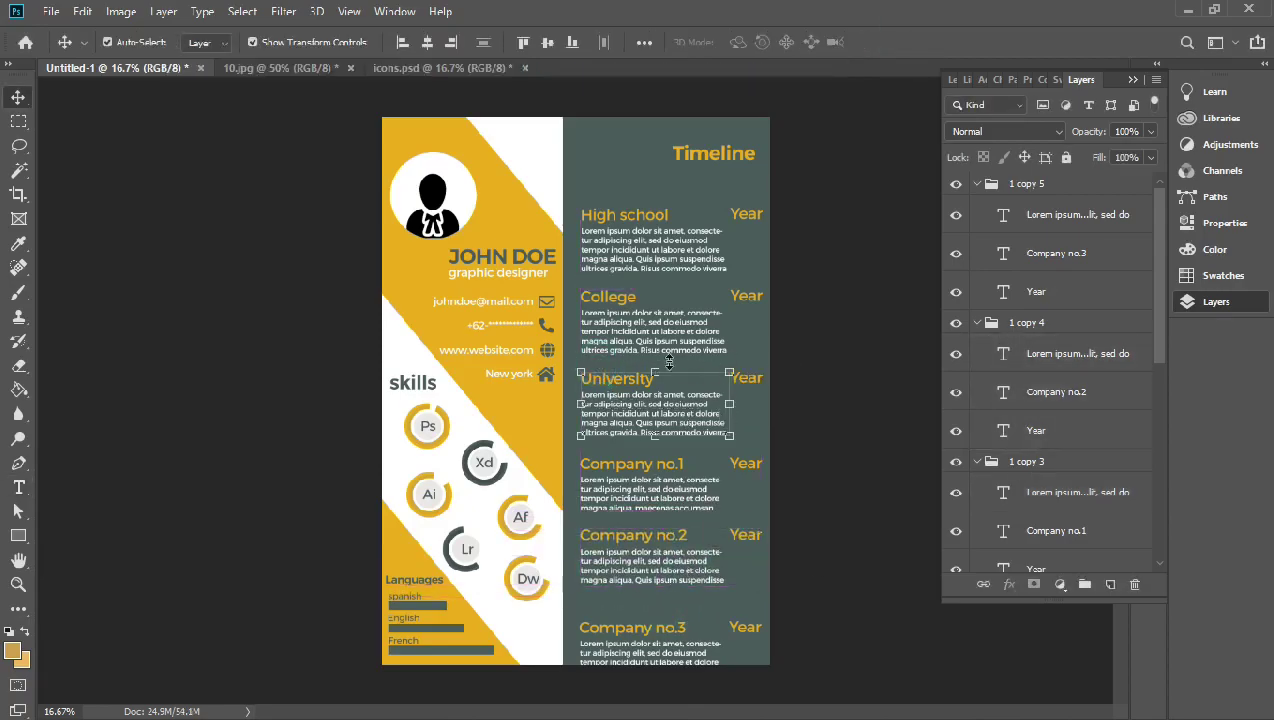
pyautogui.moveTo(752, 388); pyautogui.dragTo(612, 360)
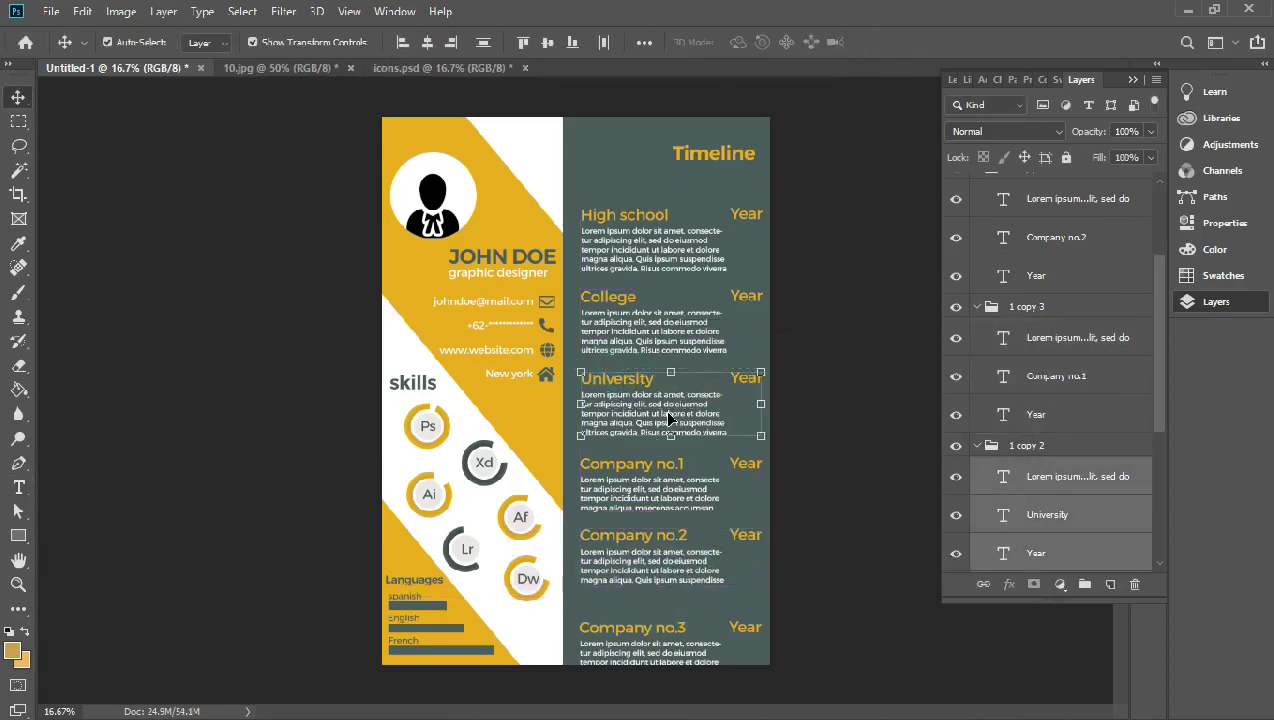
pyautogui.moveTo(669, 416)
pyautogui.mouseDown()
pyautogui.moveTo(672, 435)
pyautogui.moveTo(672, 416)
pyautogui.mouseUp()
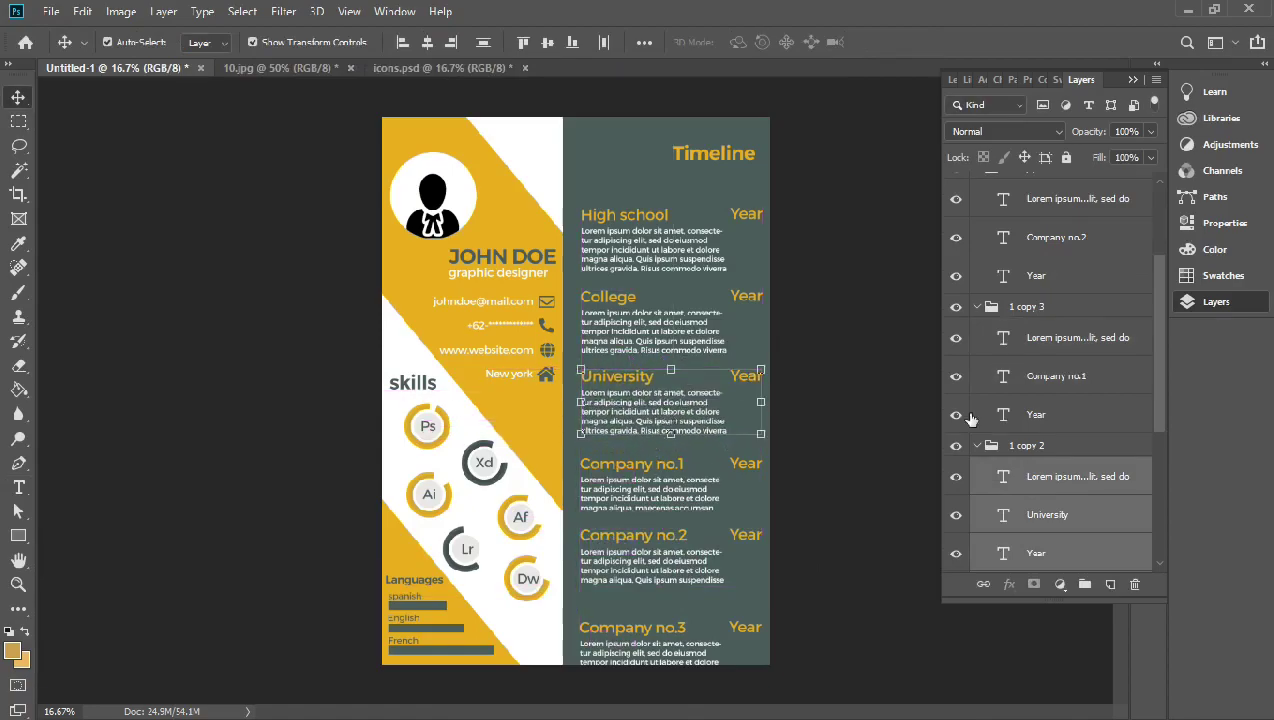
pyautogui.click(977, 445)
pyautogui.moveTo(627, 622); pyautogui.dragTo(627, 597)
pyautogui.moveTo(683, 460); pyautogui.dragTo(683, 455)
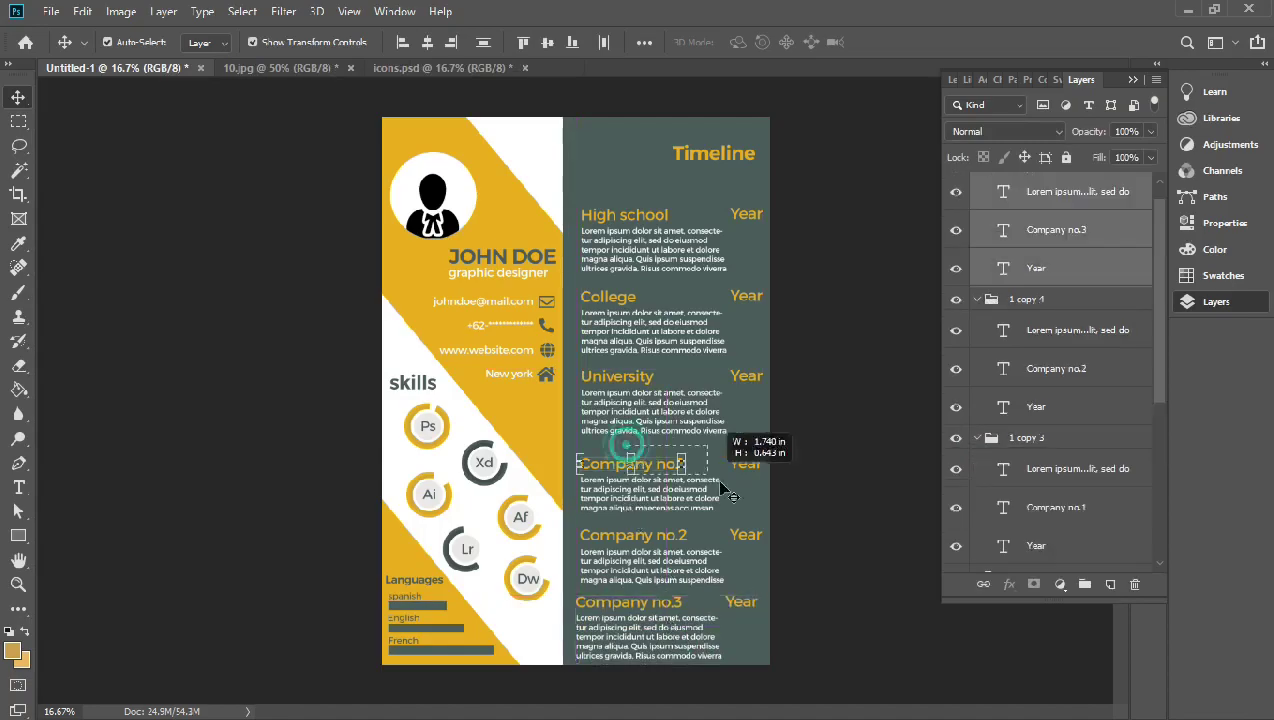
pyautogui.moveTo(677, 535); pyautogui.dragTo(677, 528)
pyautogui.doubleClick(642, 650)
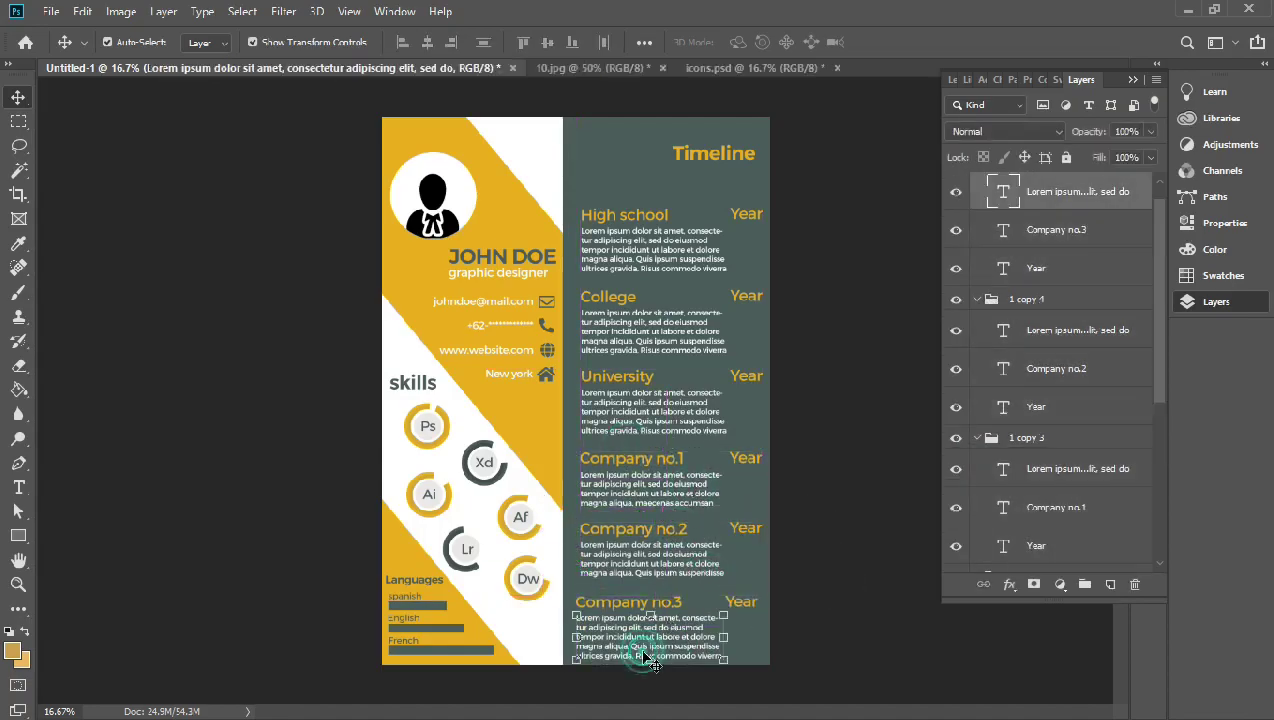
pyautogui.click(874, 430)
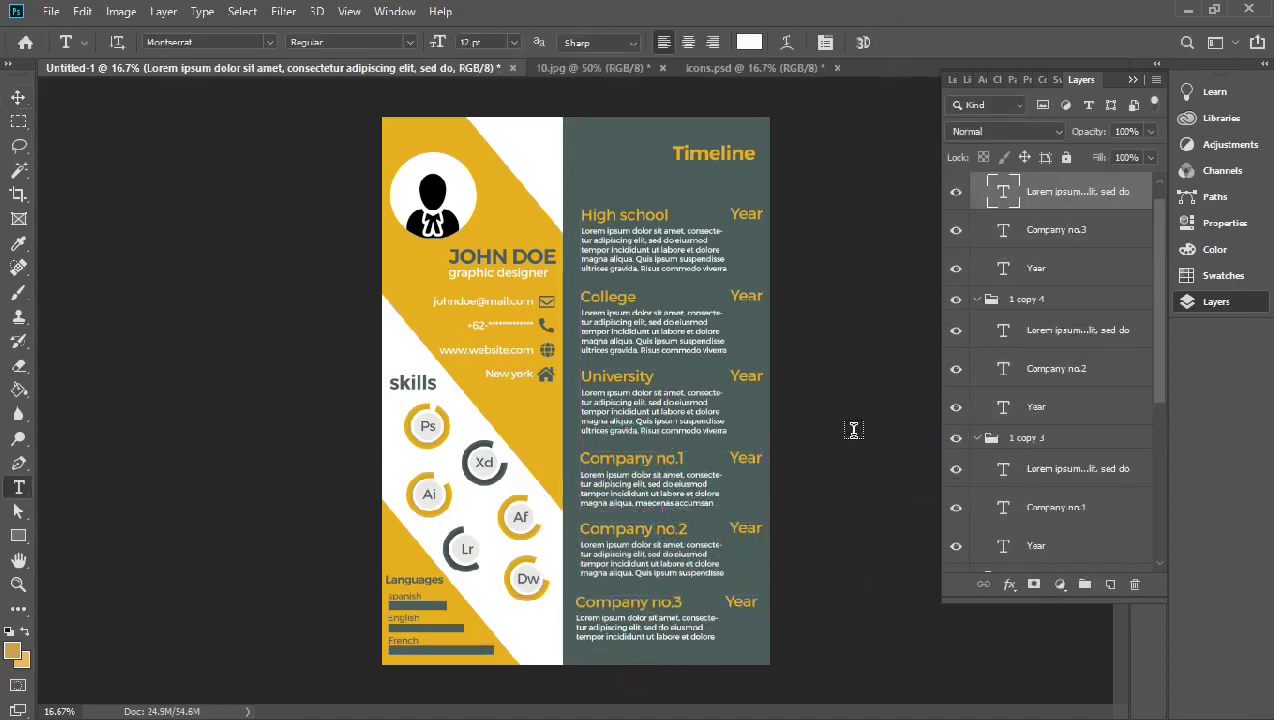
# Align all entry headings and paragraphs on a common left edge
pyautogui.press('v')
pyautogui.moveTo(620, 134); pyautogui.dragTo(668, 632)
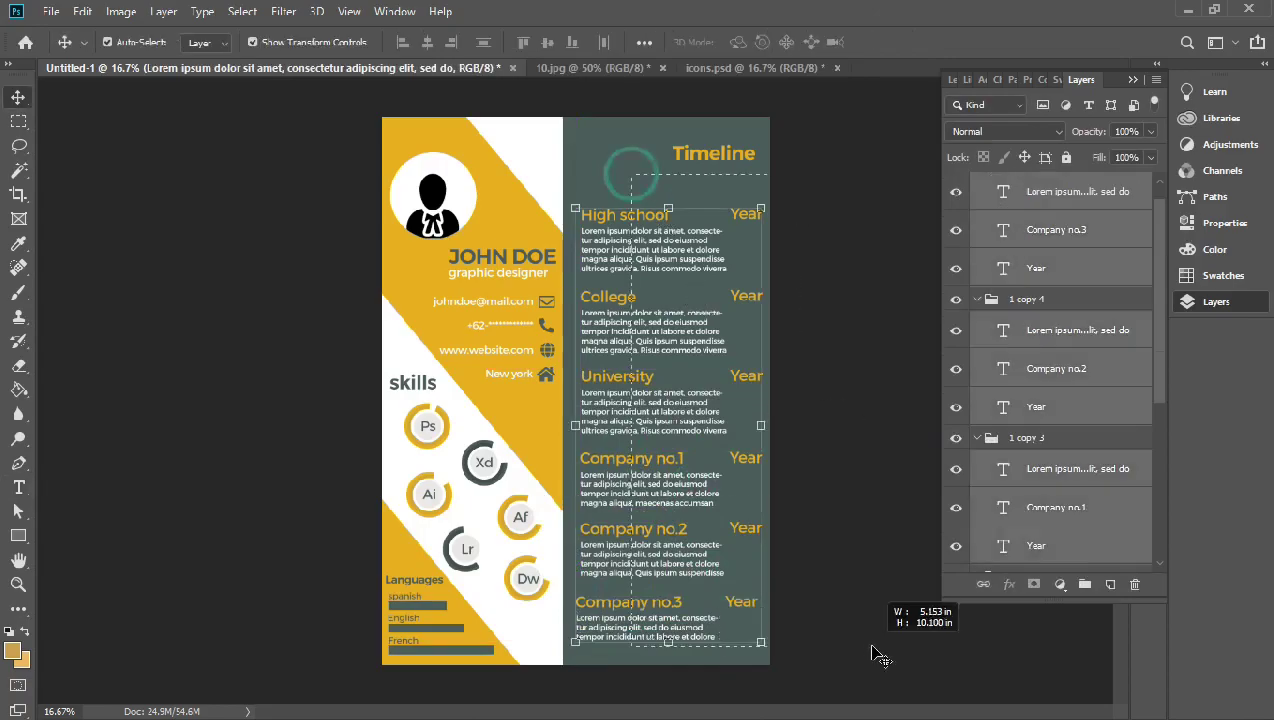
pyautogui.click(407, 45)
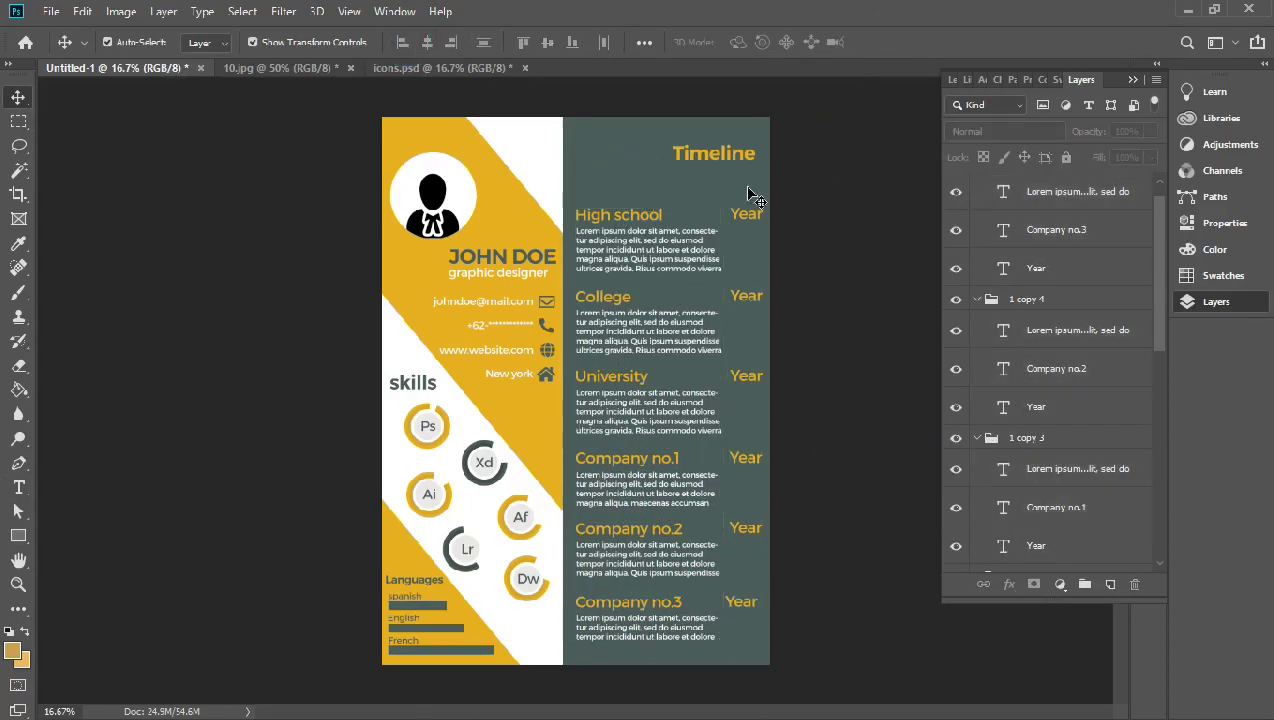
pyautogui.click(899, 122)
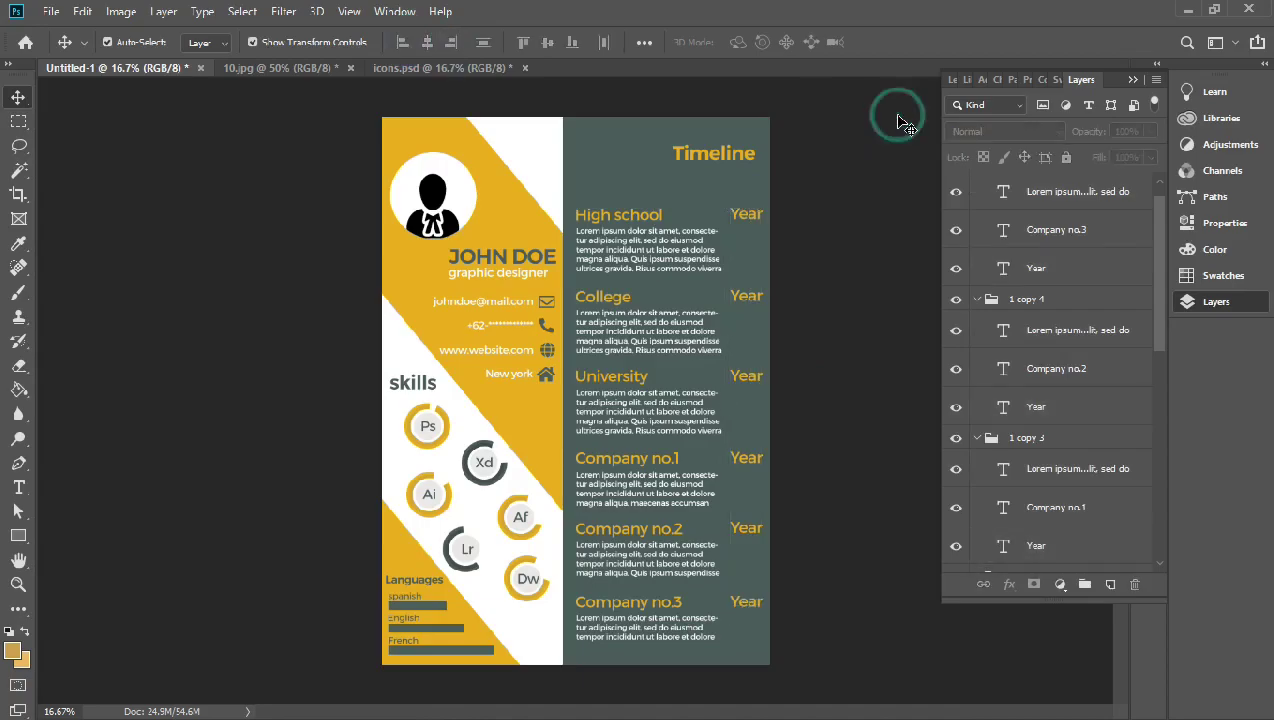
pyautogui.click(1133, 80)
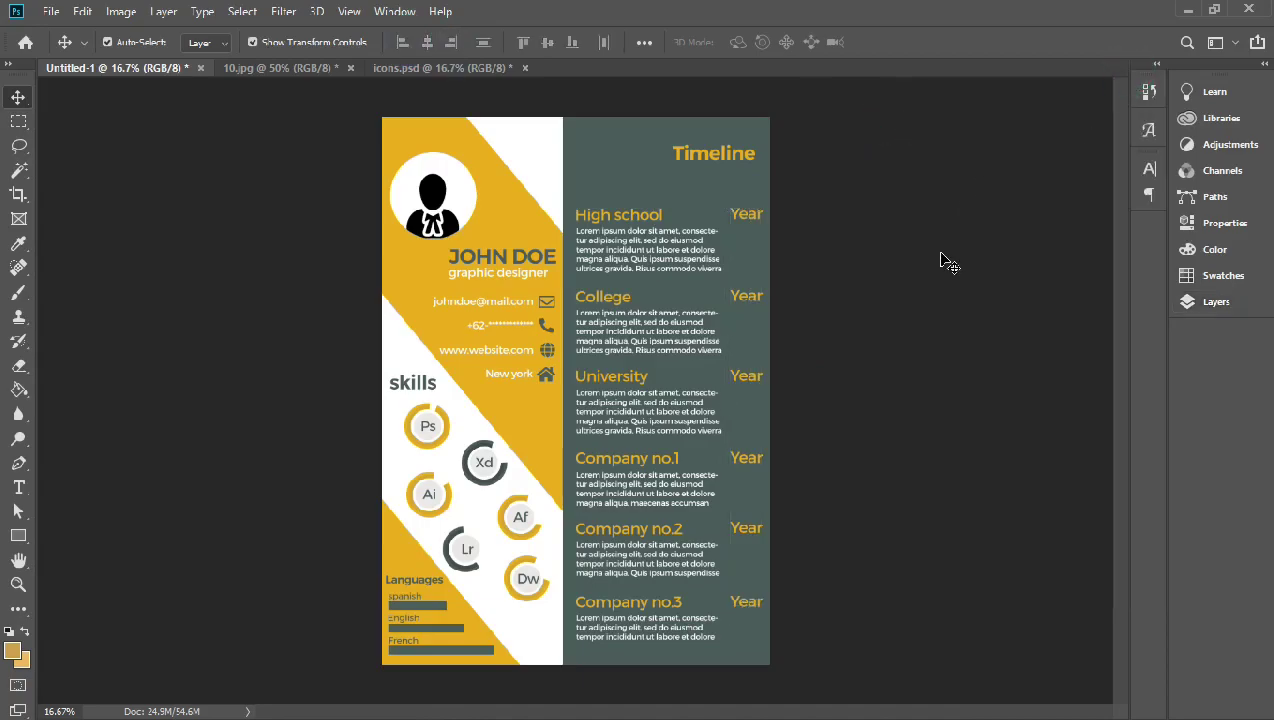